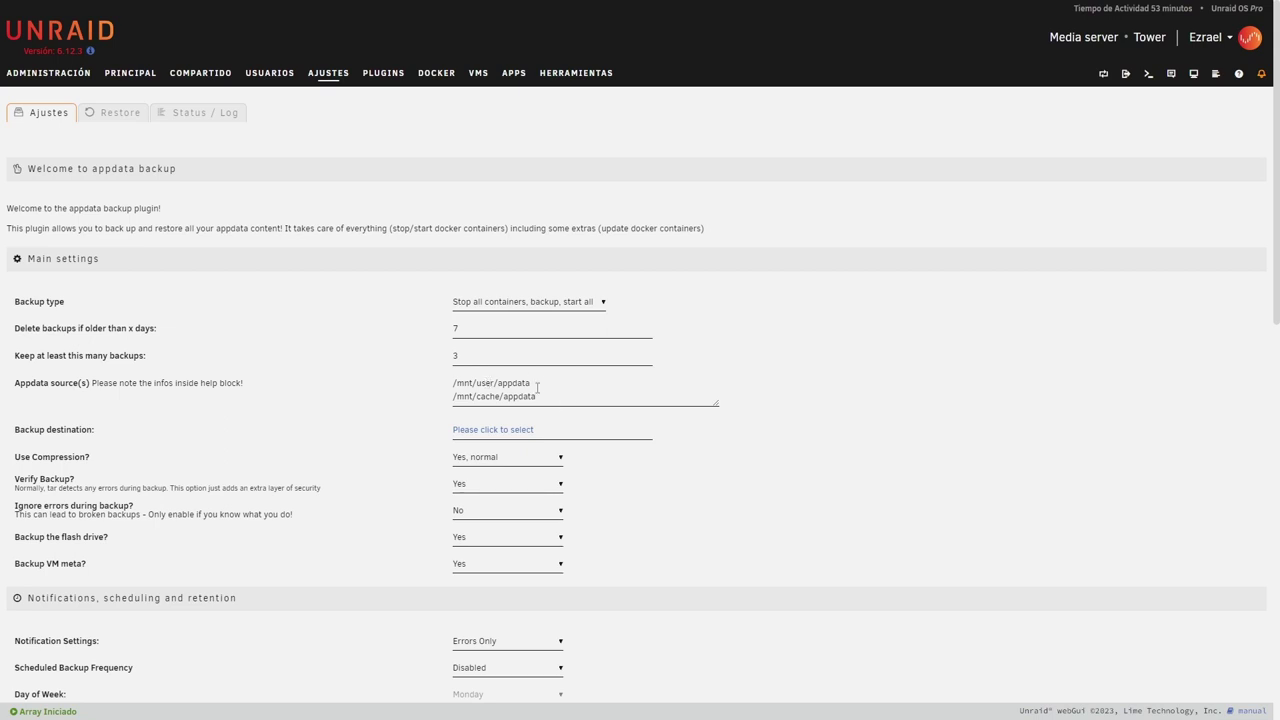
drag(453, 396, 558, 396)
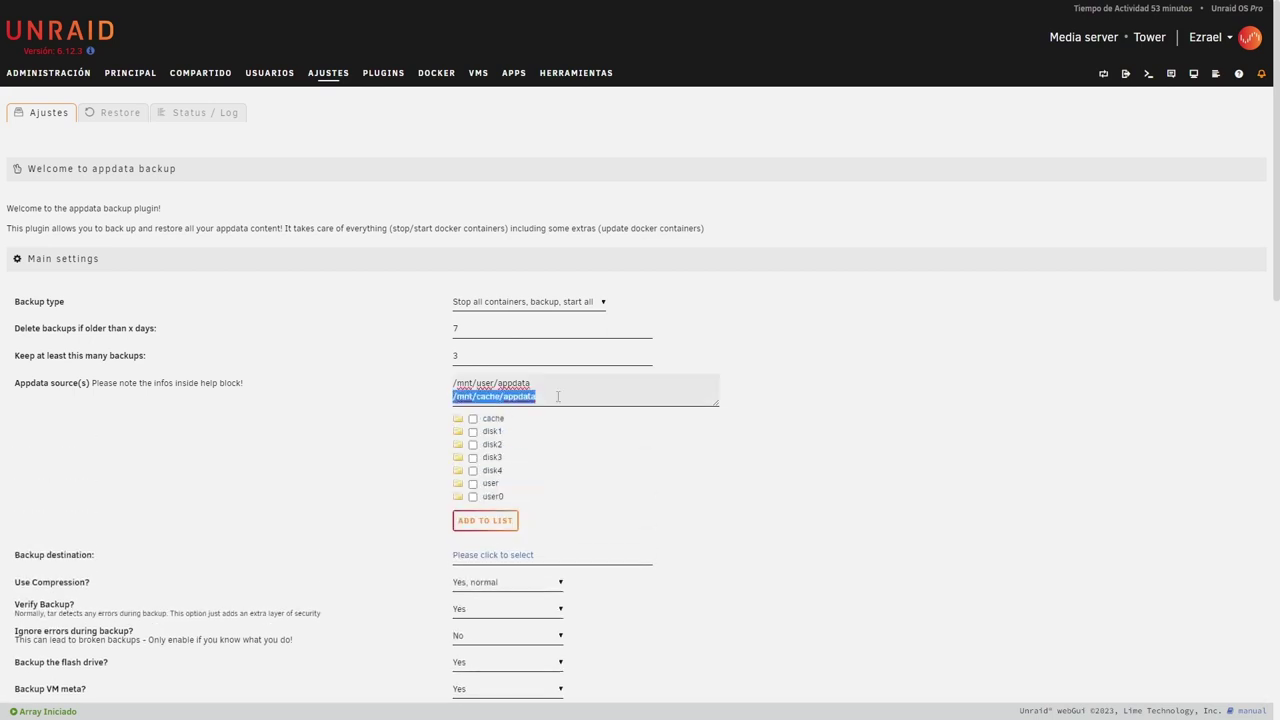
click(897, 407)
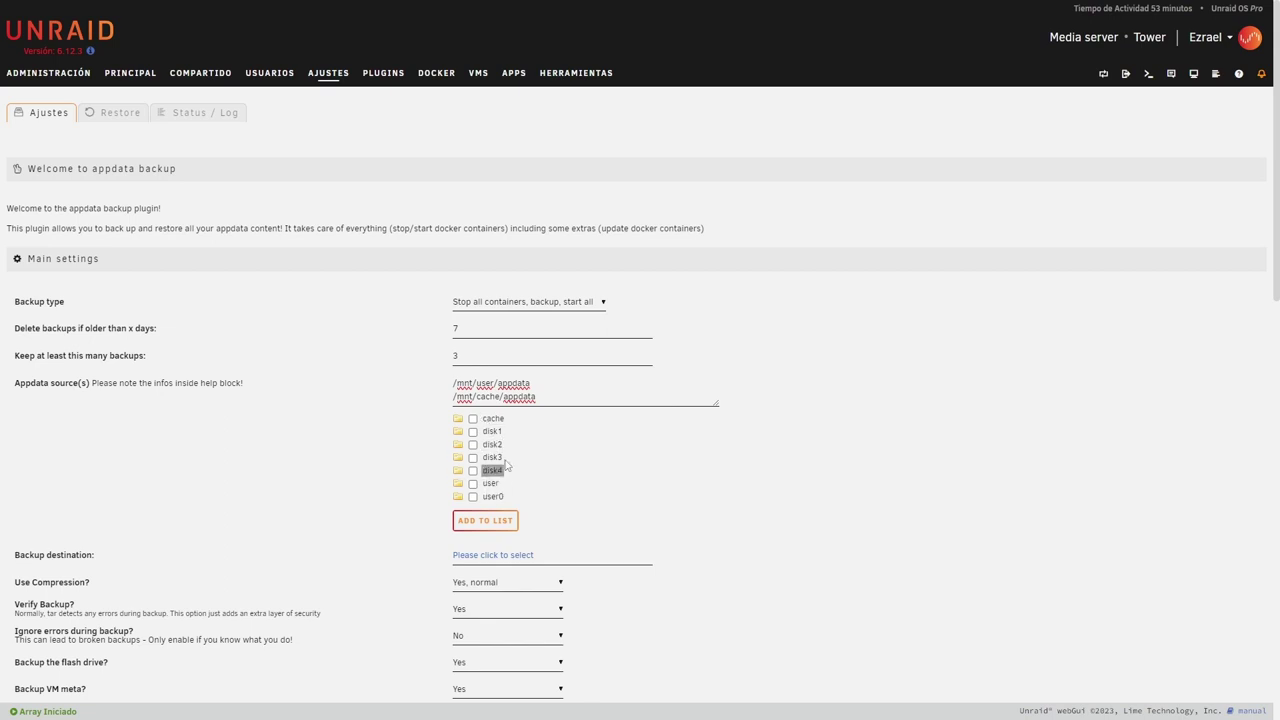
click(547, 393)
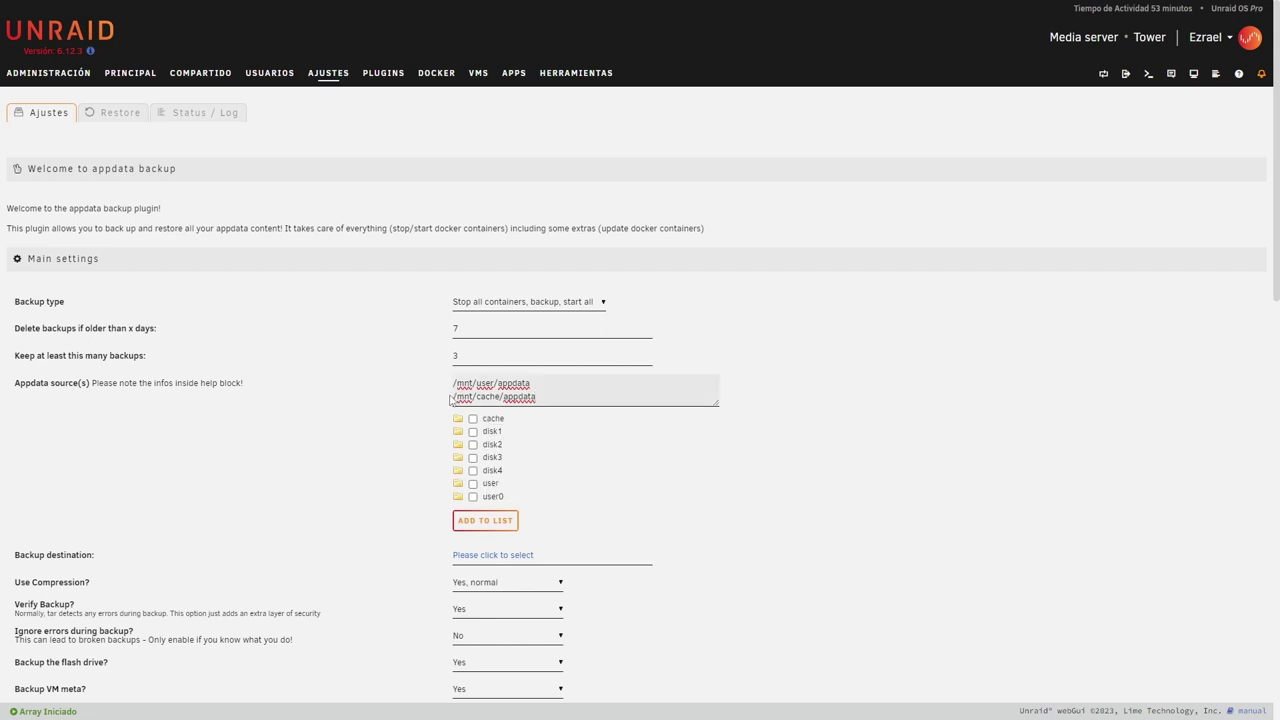
drag(453, 397, 536, 397)
click(551, 389)
Add the cache folder and the user share's appdata folder with its subfolders to the appdata source list.
click(551, 399)
click(473, 419)
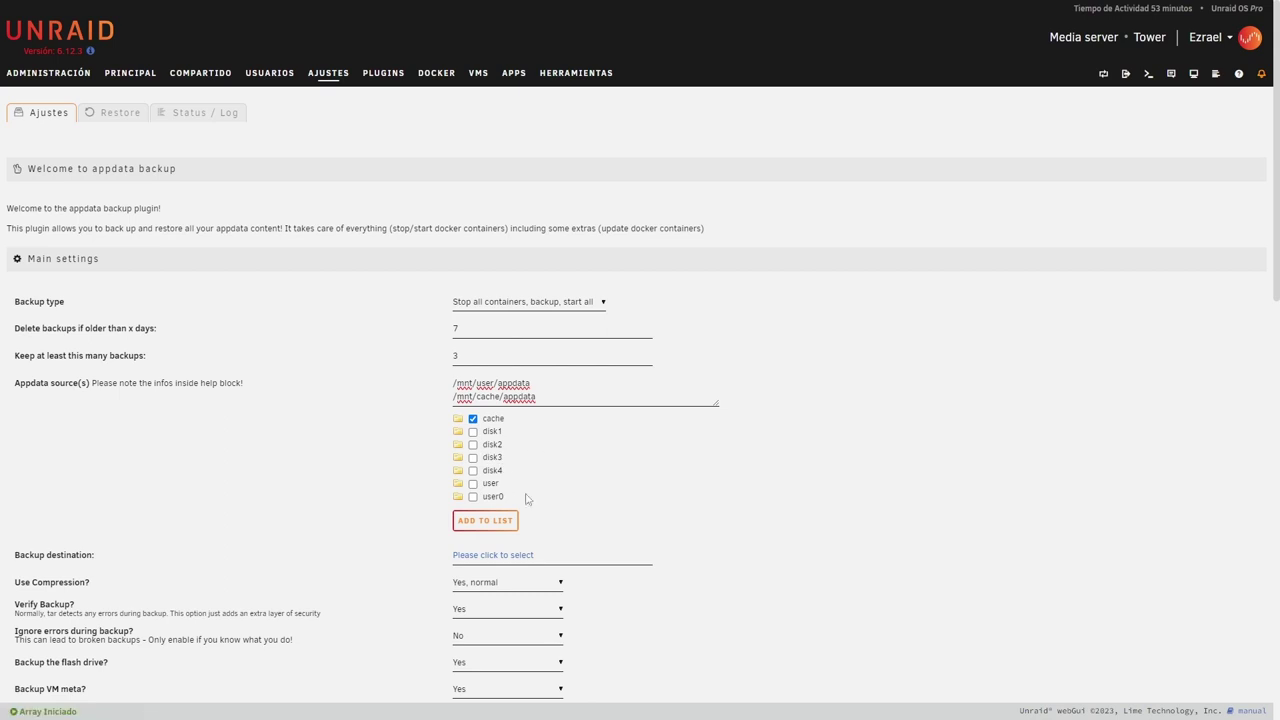
click(490, 484)
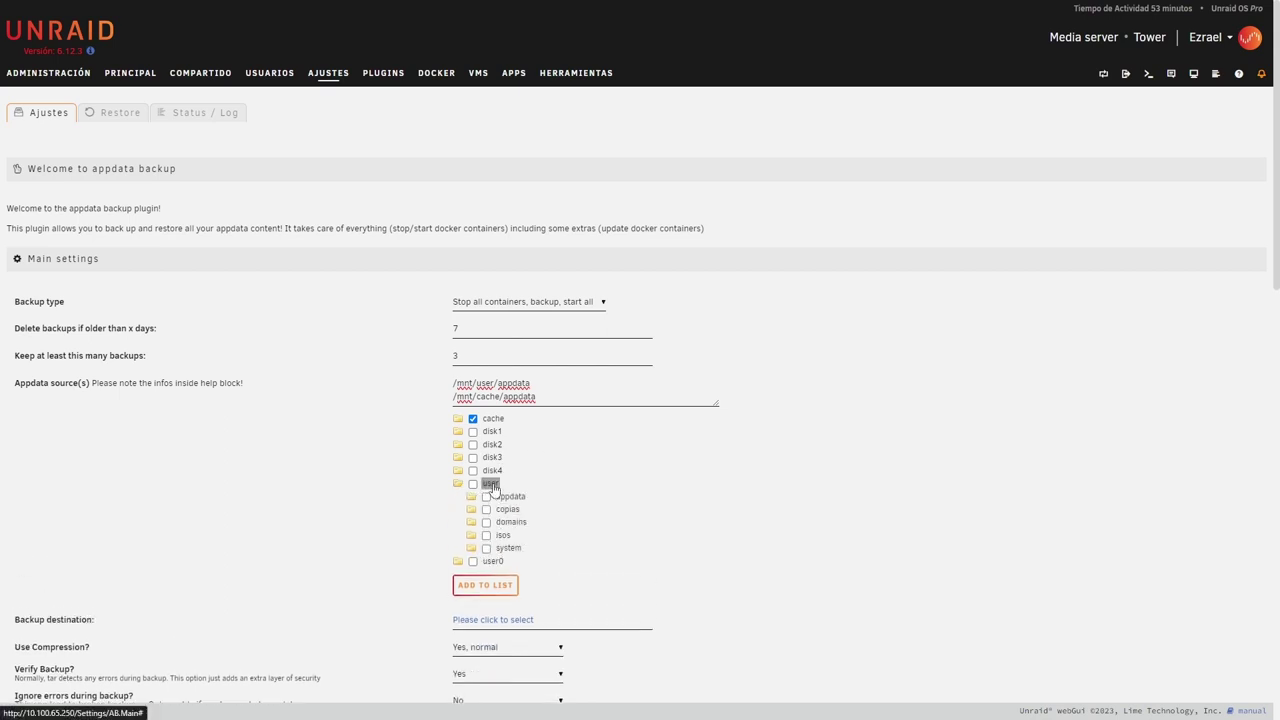
click(510, 496)
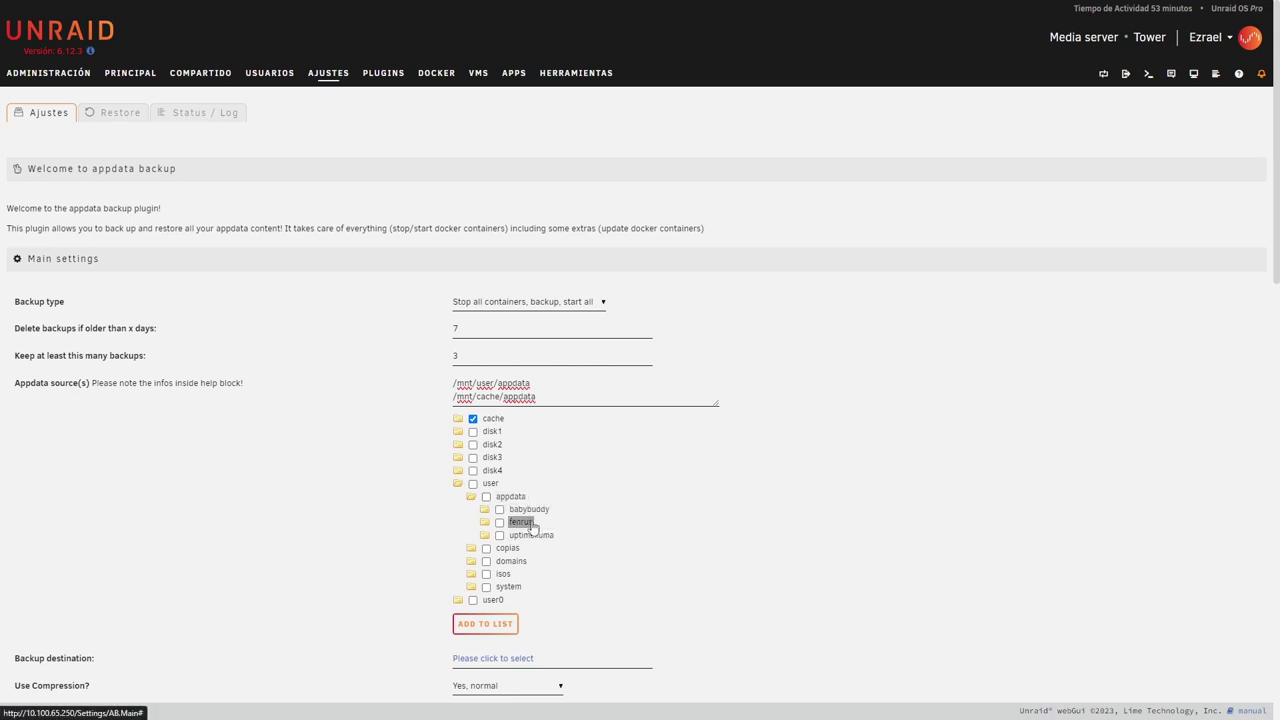
click(486, 497)
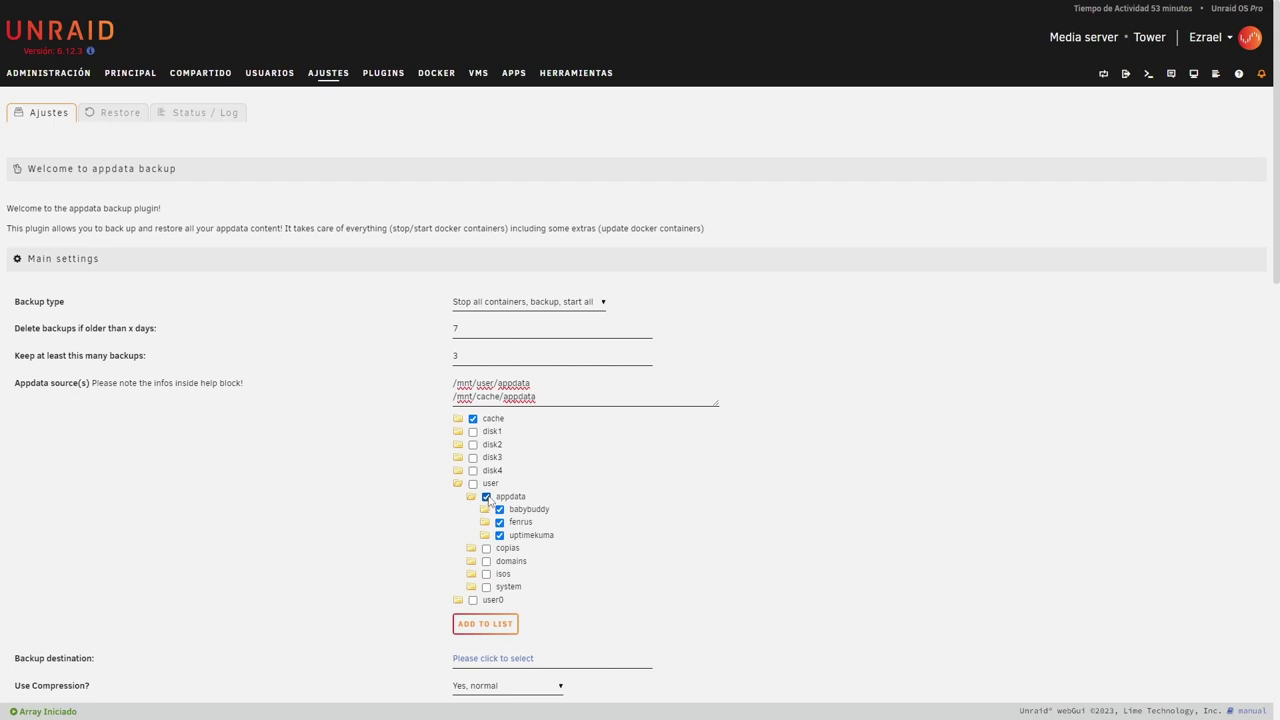
click(484, 625)
Remove the added paths from the appdata sources, keeping only /mnt/user/appdata and /mnt/cache/appdata.
click(585, 400)
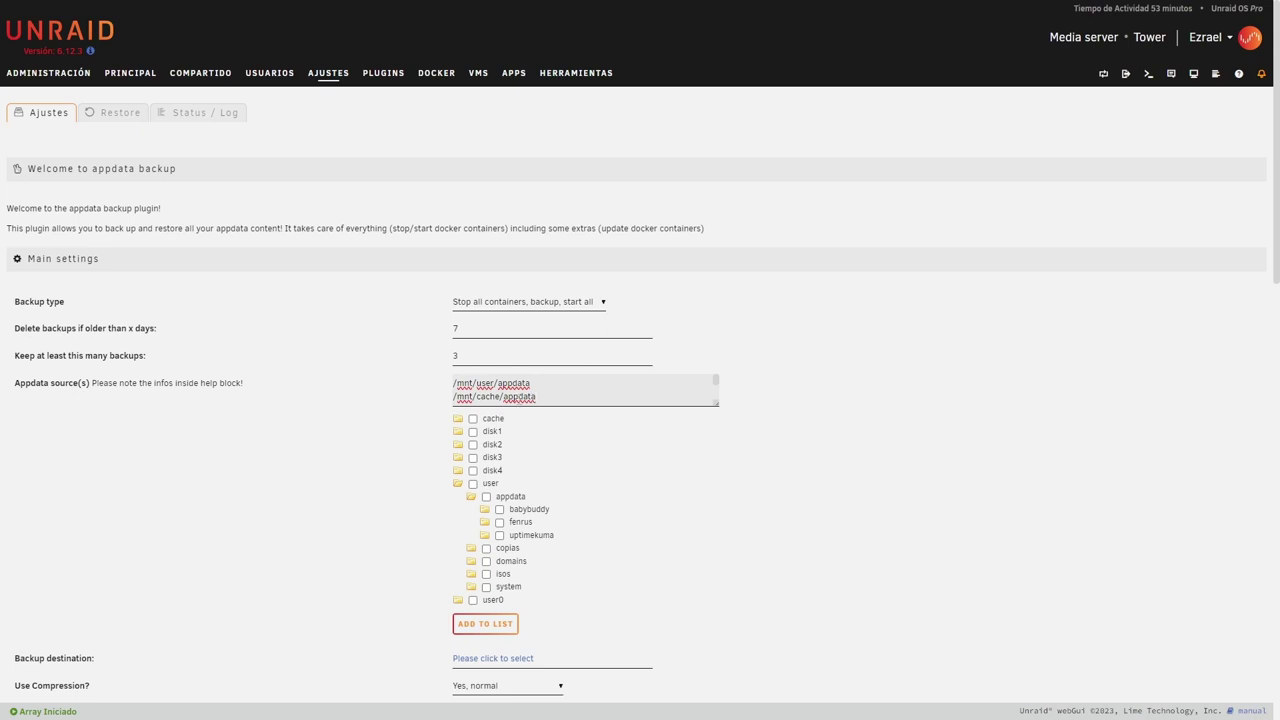
key(Return)
text(/mnt/cache/)
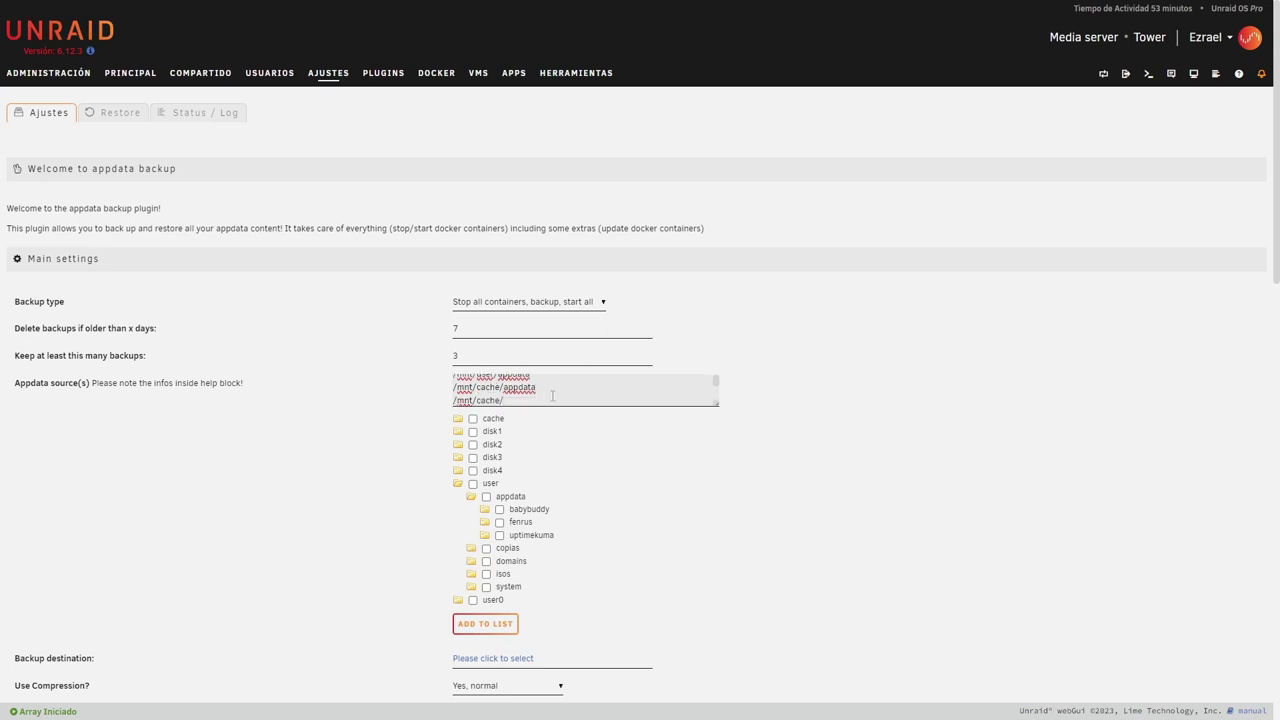
key(Return)
text(/mnt/user/appdata/)
key(Down)
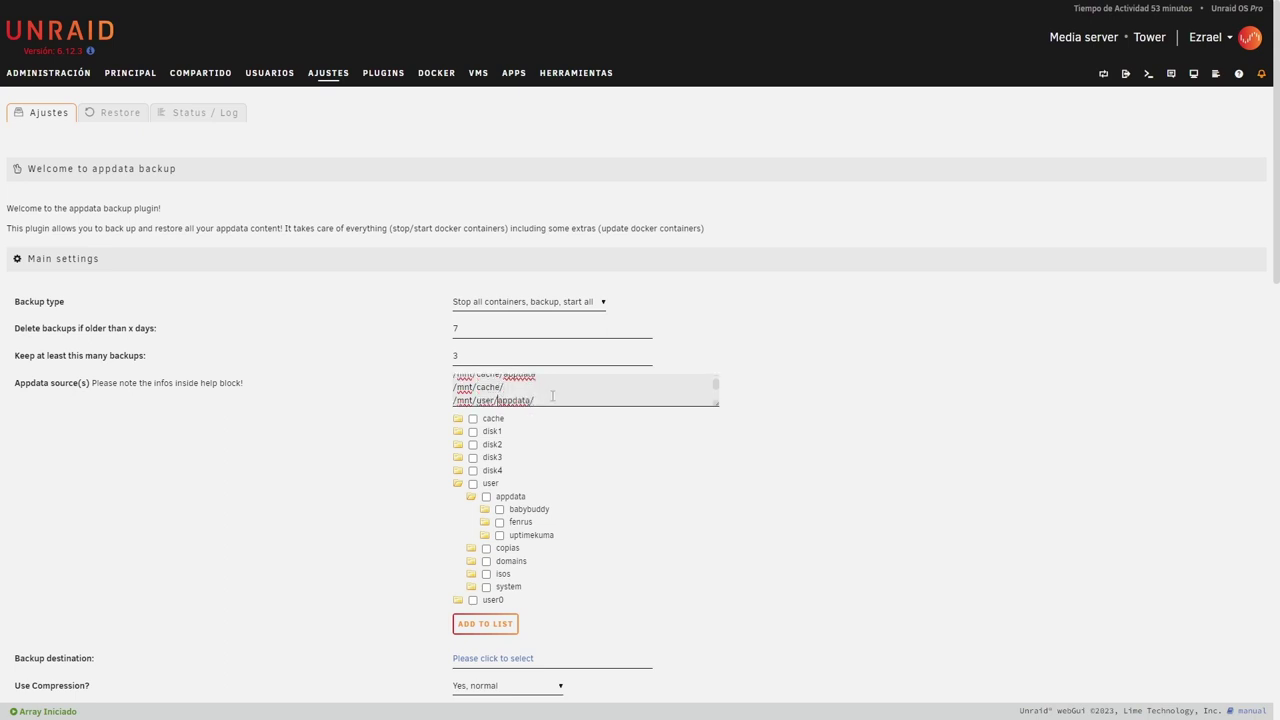
text(/mnt/user/appdata/babybuddy/ /mnt/user/appdata/fenrus/ /mnt/user/appdata/uptimekuma/)
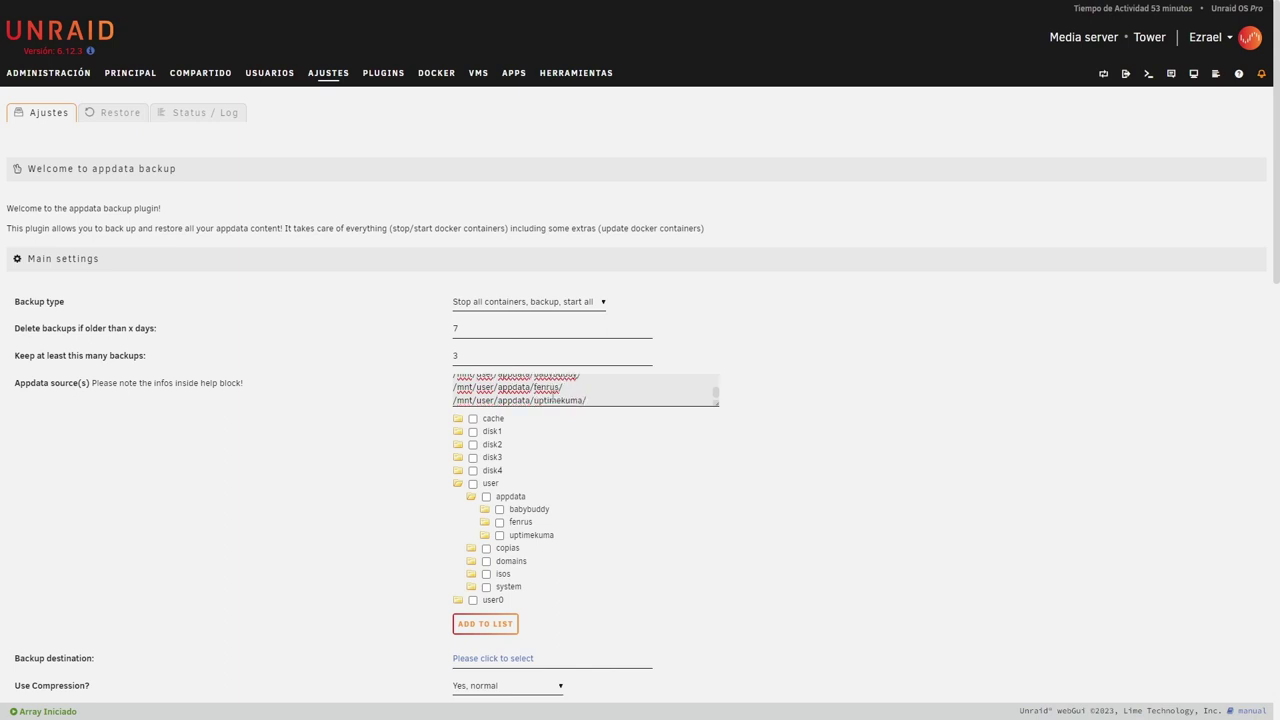
drag(551, 399, 500, 380)
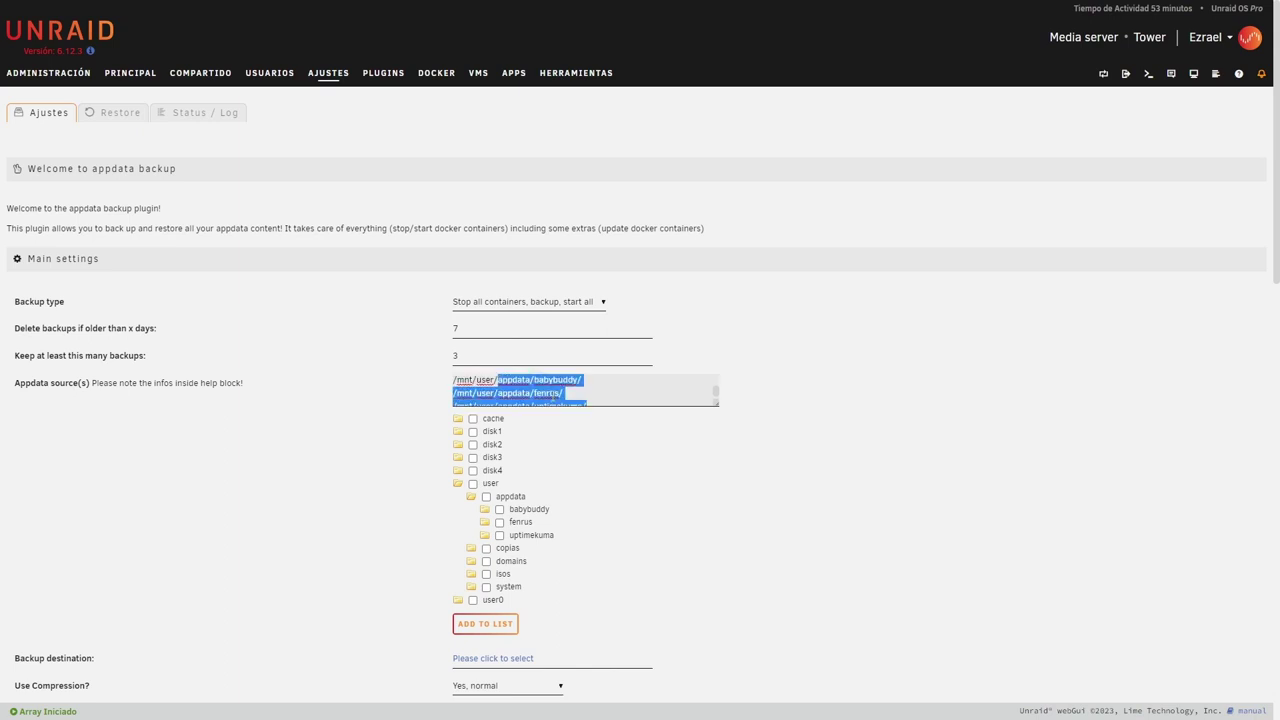
key(shift+Down)
key(shift+Left)
key(shift+Left)
key(shift+Left)
key(shift+Left)
key(shift+Left)
key(shift+Left)
key(shift+Left)
key(shift+Left)
key(shift+Left)
key(shift+Left)
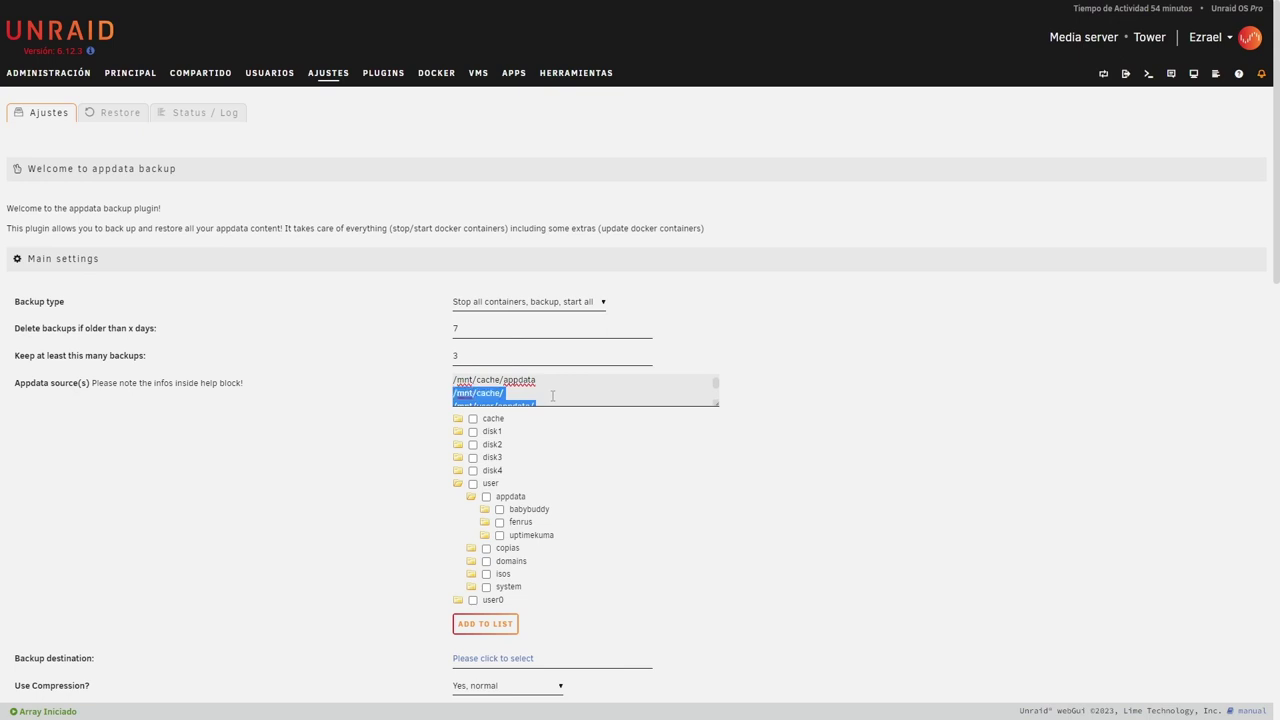
key(BackSpace)
click(866, 400)
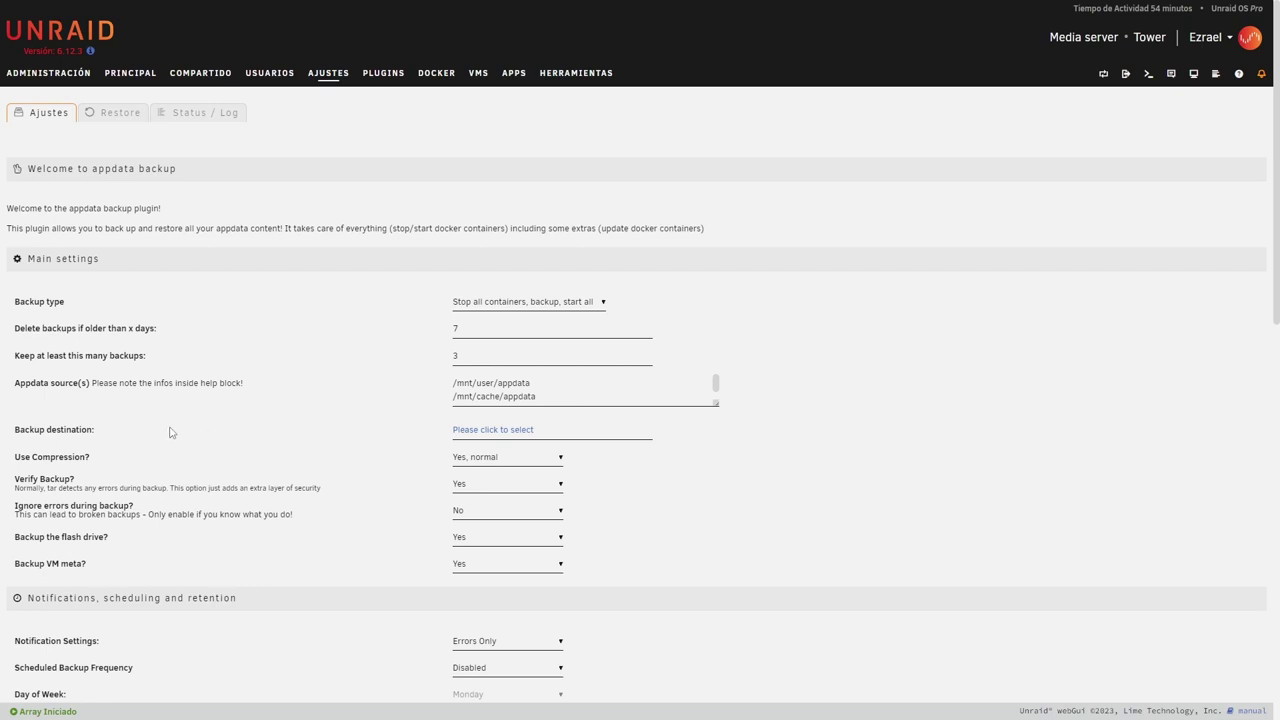
Set the backup destination to /mnt/user/copias/.
click(510, 430)
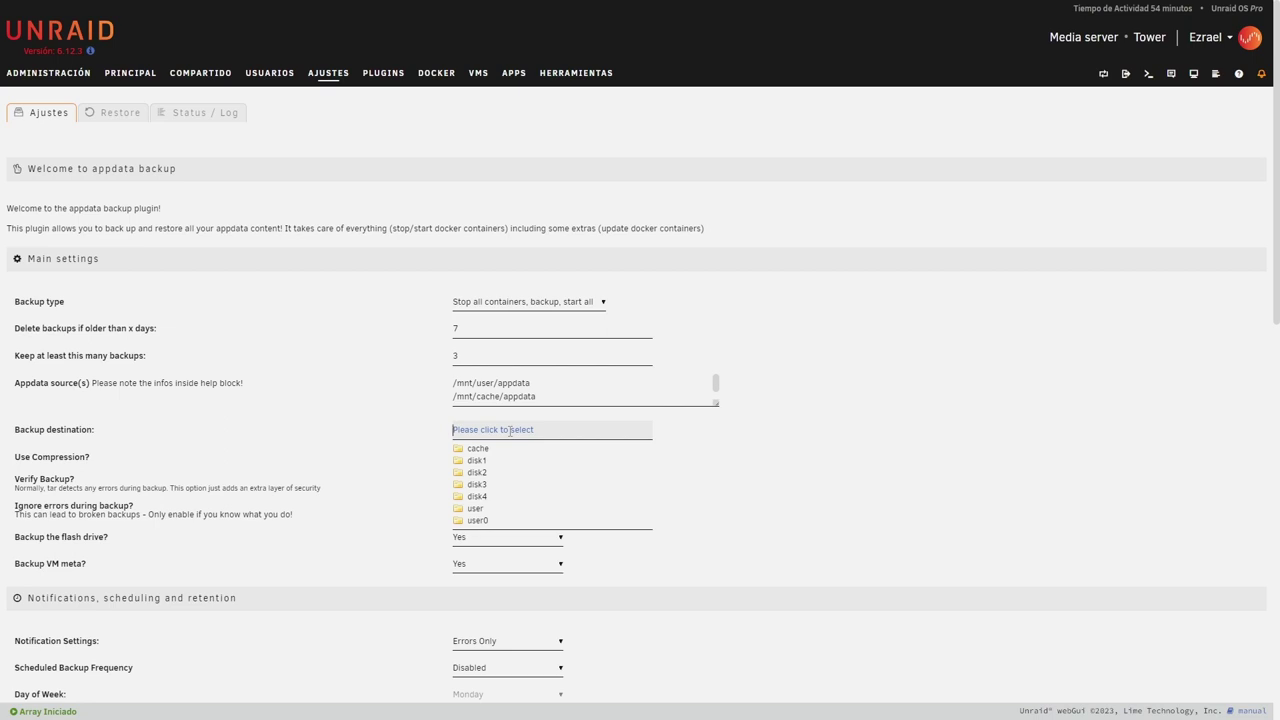
click(474, 508)
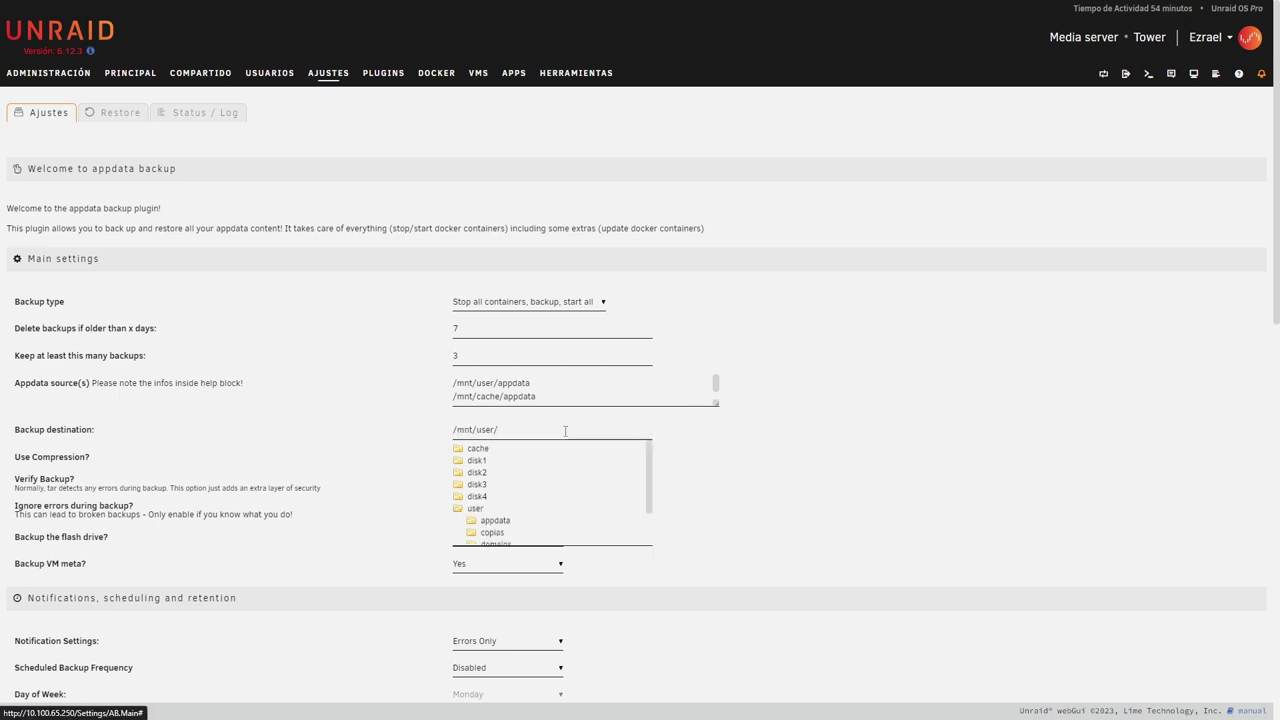
scroll(545, 470, down, 2)
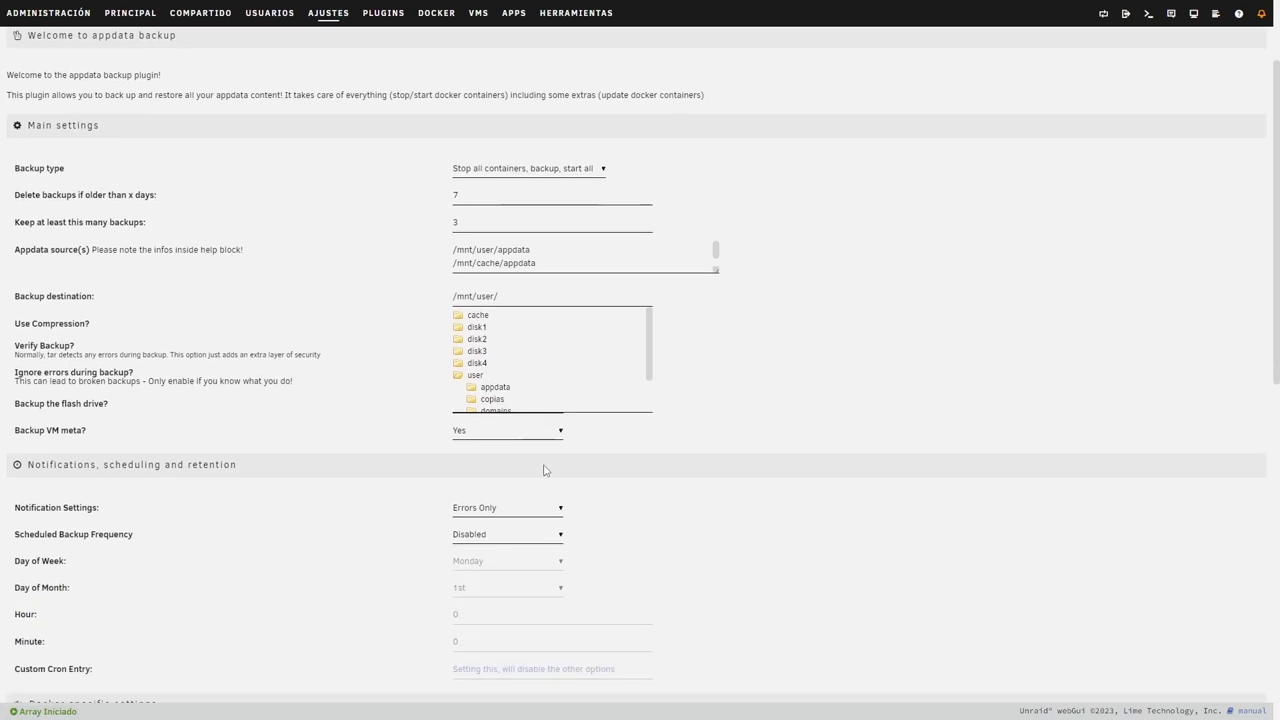
click(492, 401)
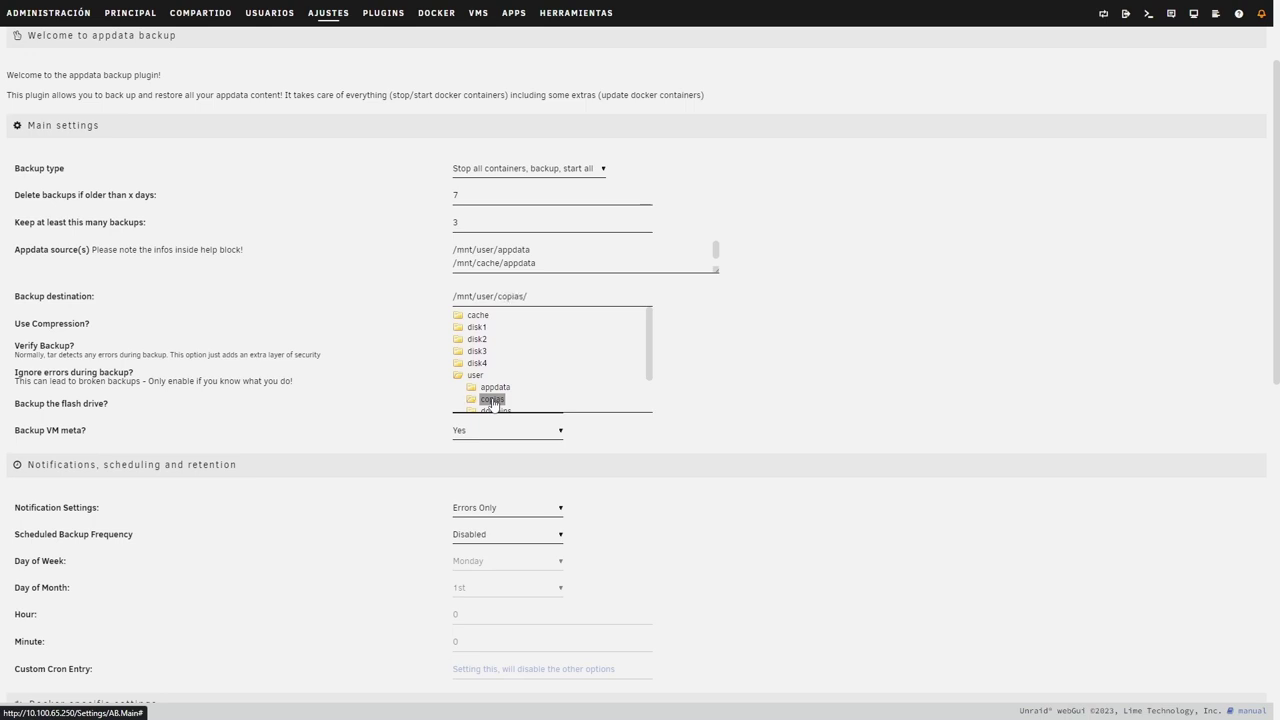
click(720, 363)
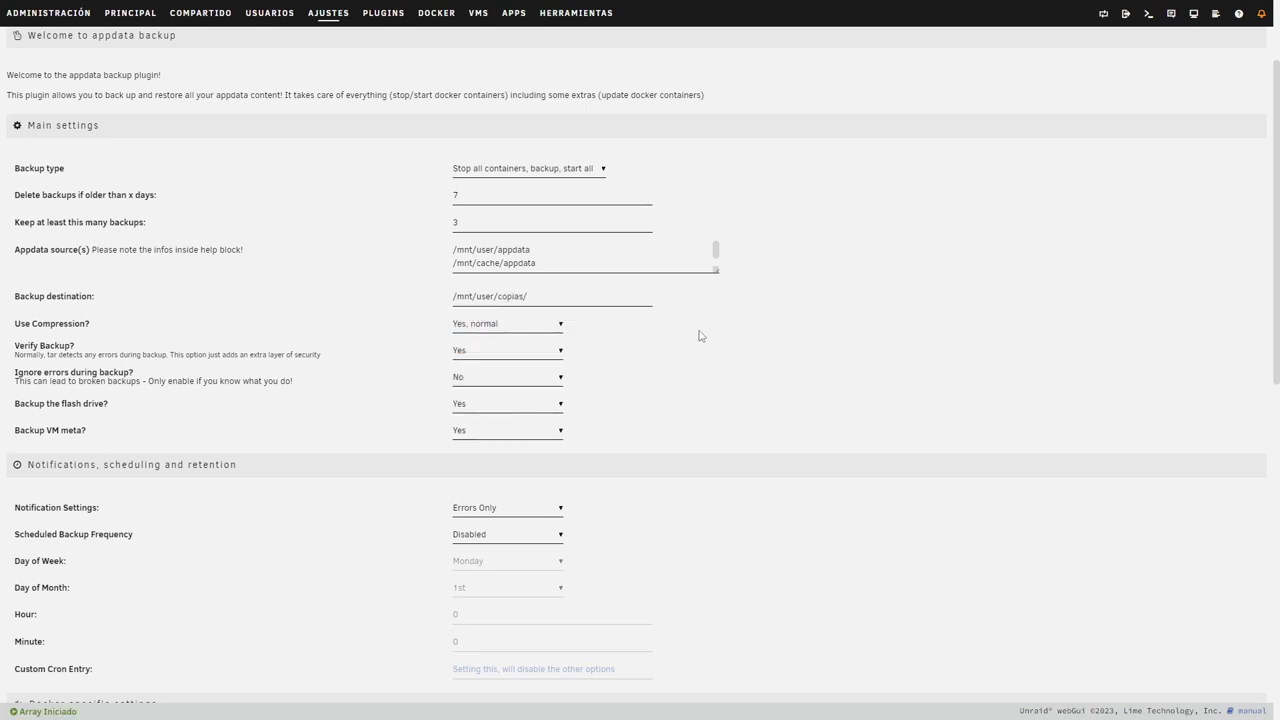
Choose Yes for verifying the backup and "Yes, normal" for compression.
click(496, 353)
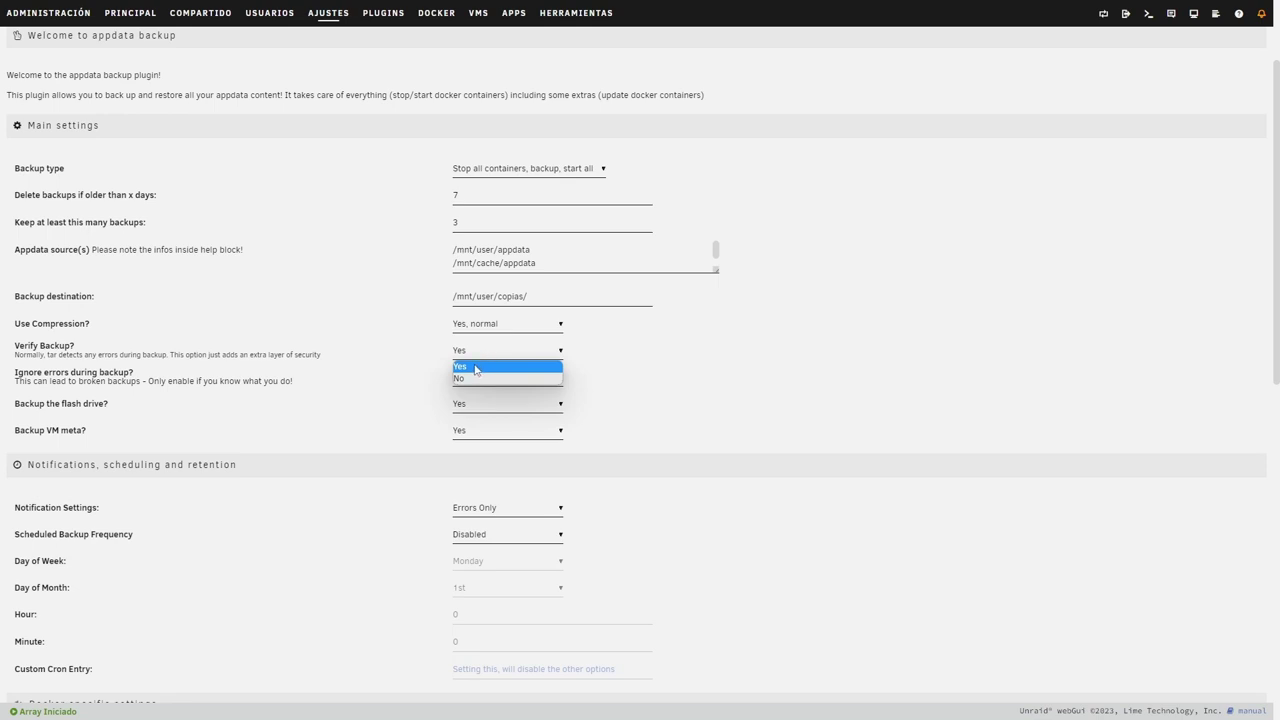
click(475, 367)
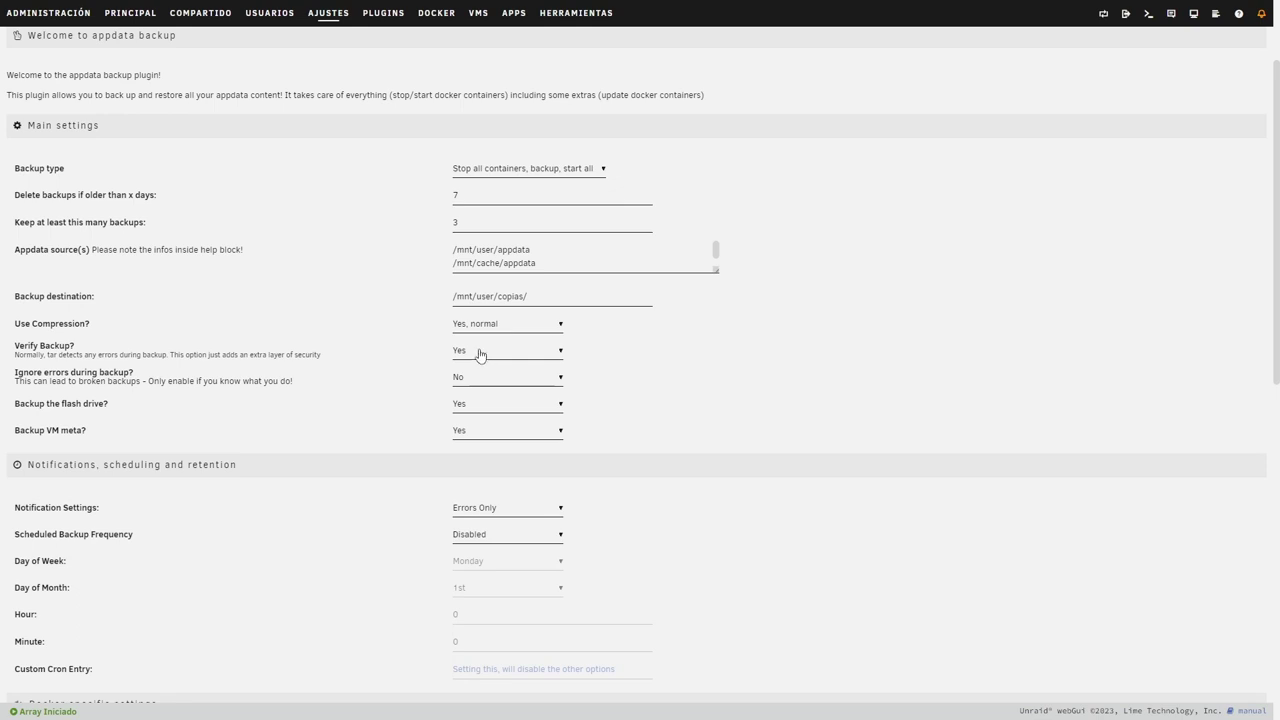
click(479, 355)
click(480, 362)
drag(24, 342, 76, 345)
click(93, 350)
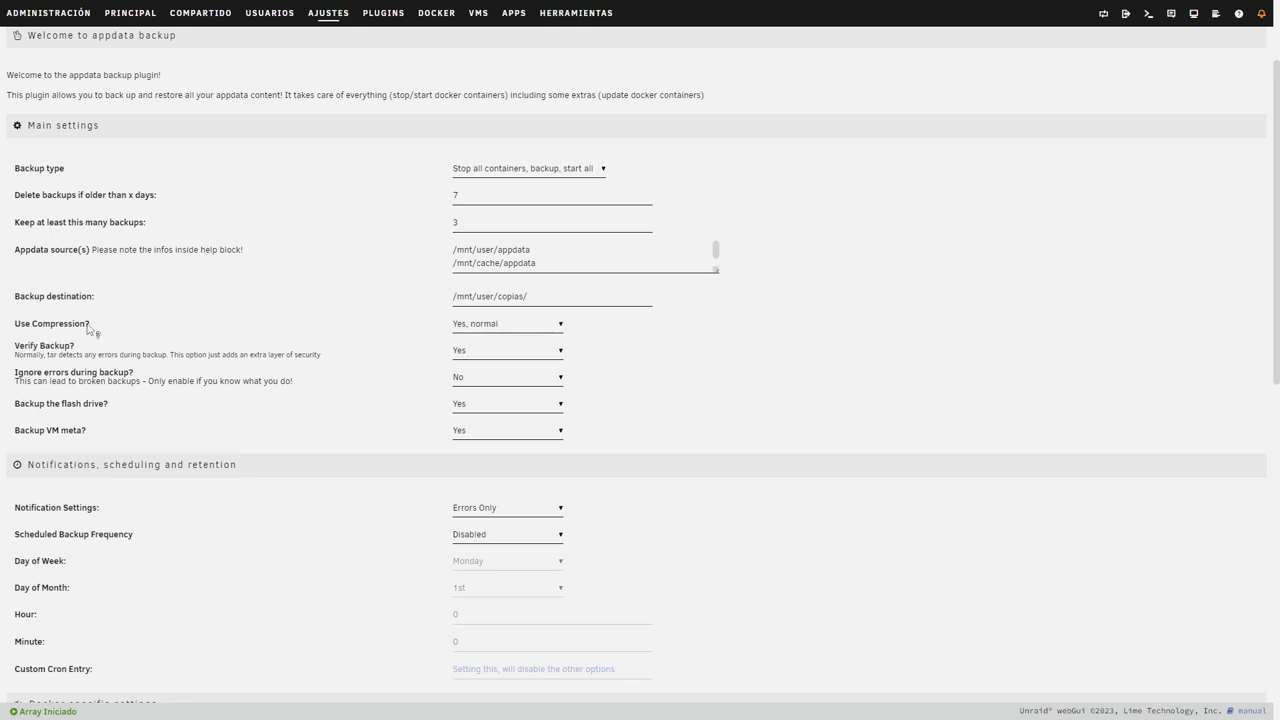
click(517, 329)
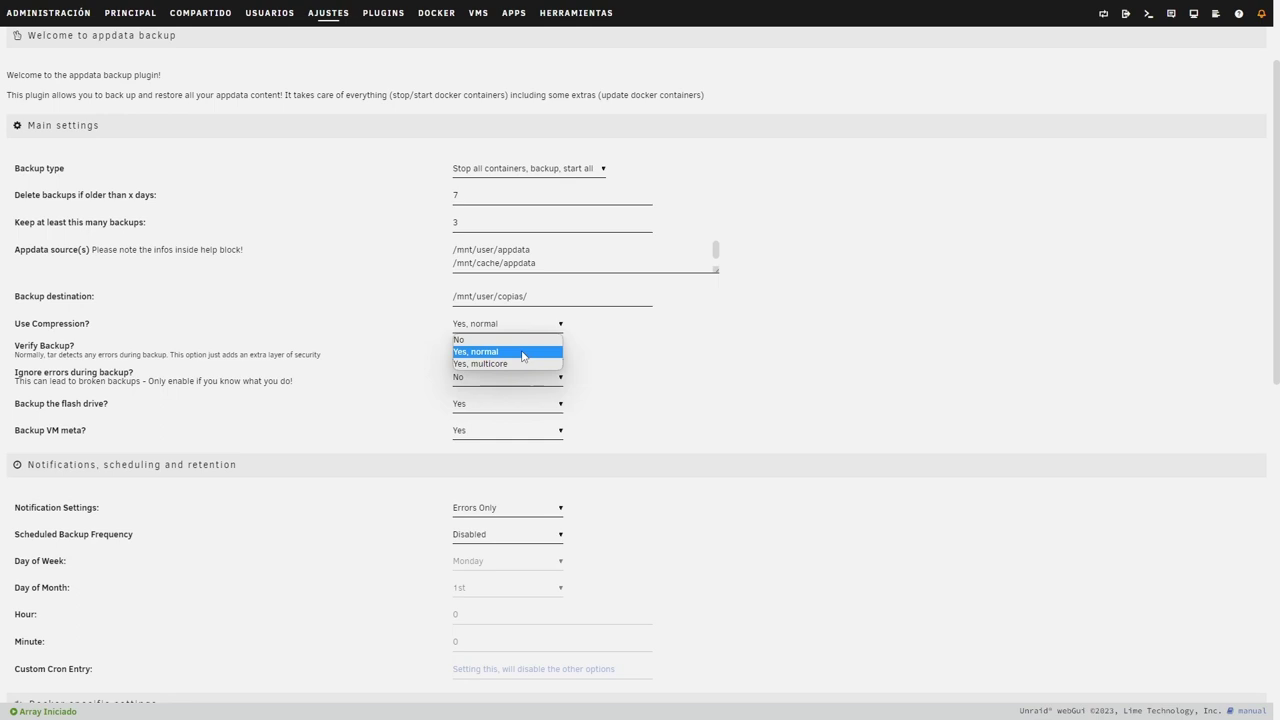
click(522, 353)
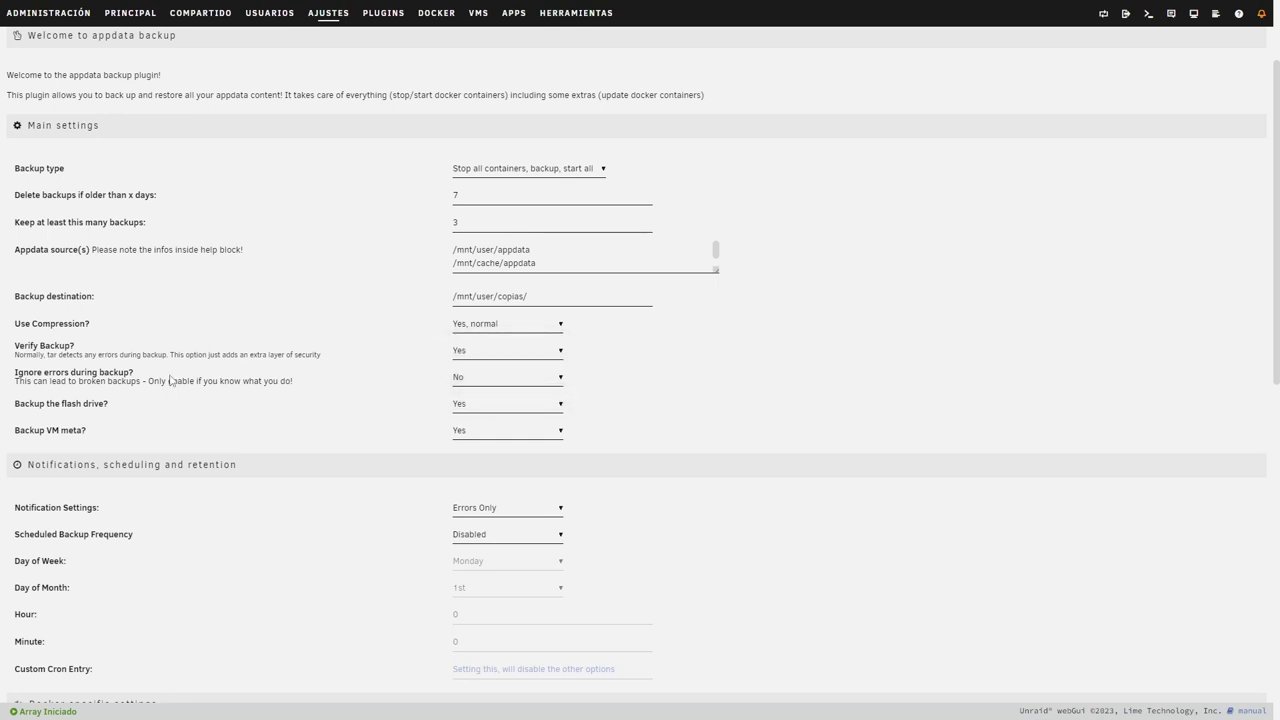
Toggle the option to ignore errors during backup to Yes and back to No.
triple_click(120, 378)
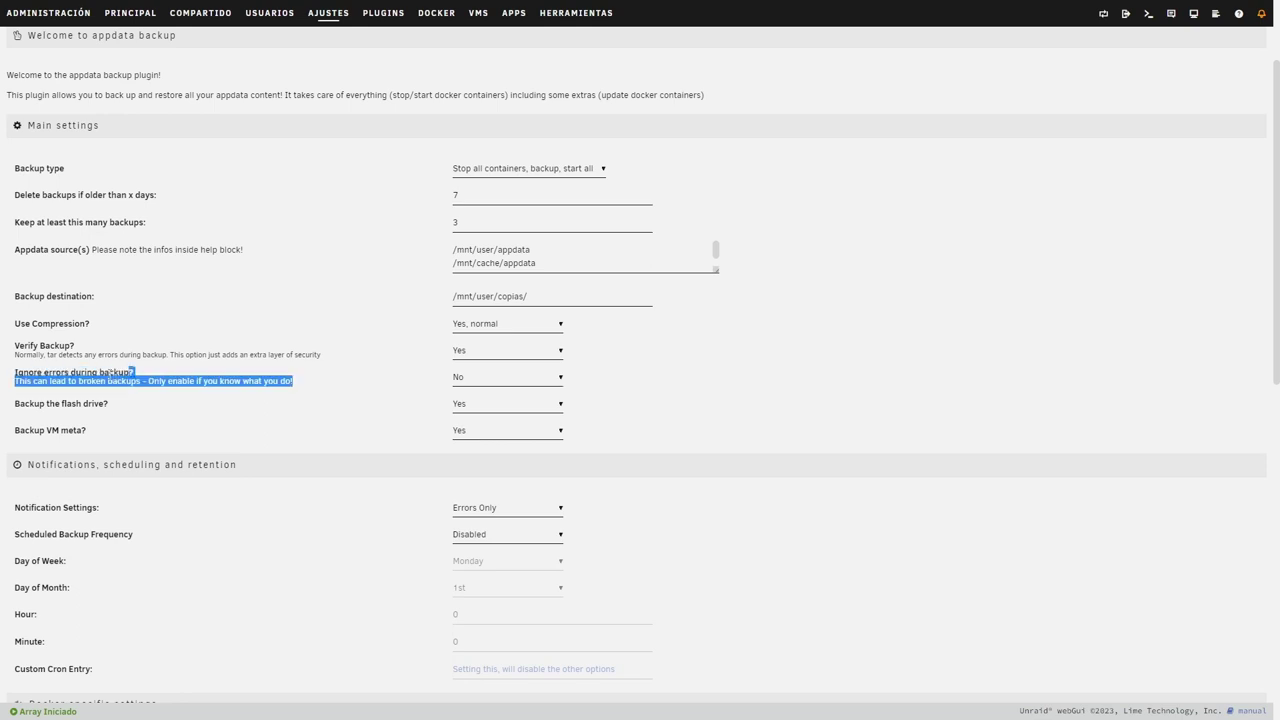
click(133, 381)
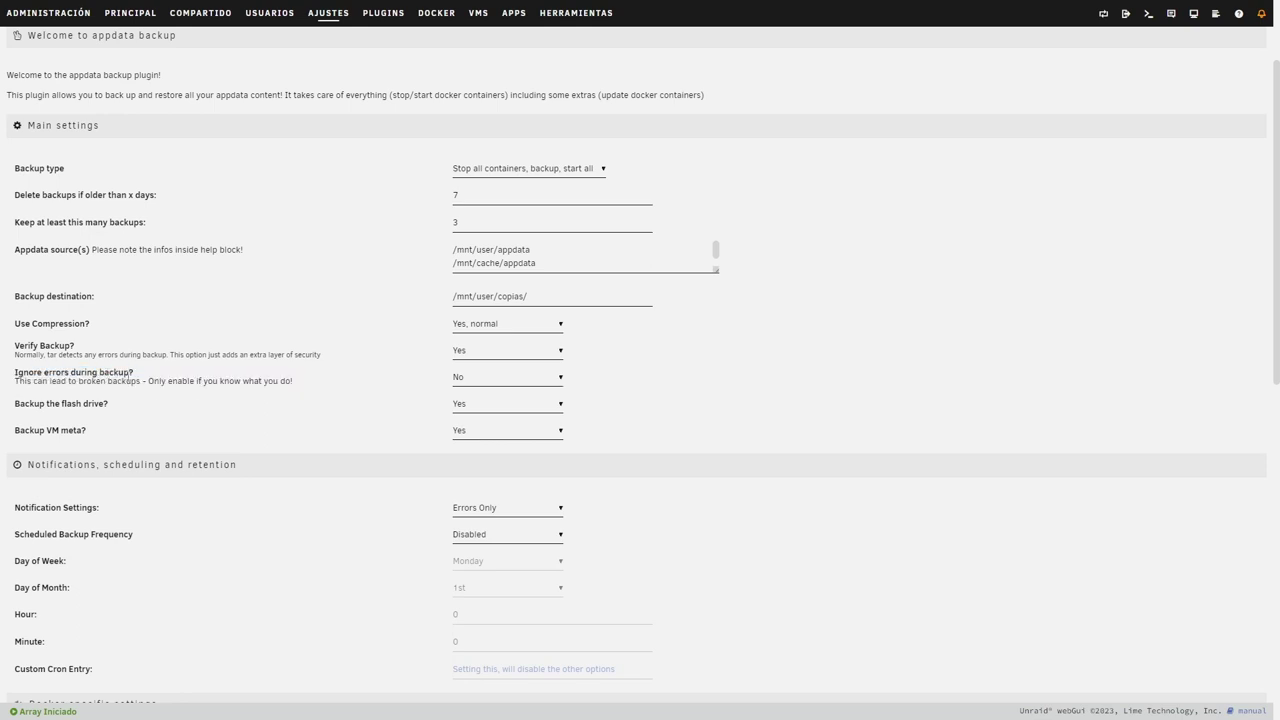
click(476, 380)
click(477, 400)
click(480, 380)
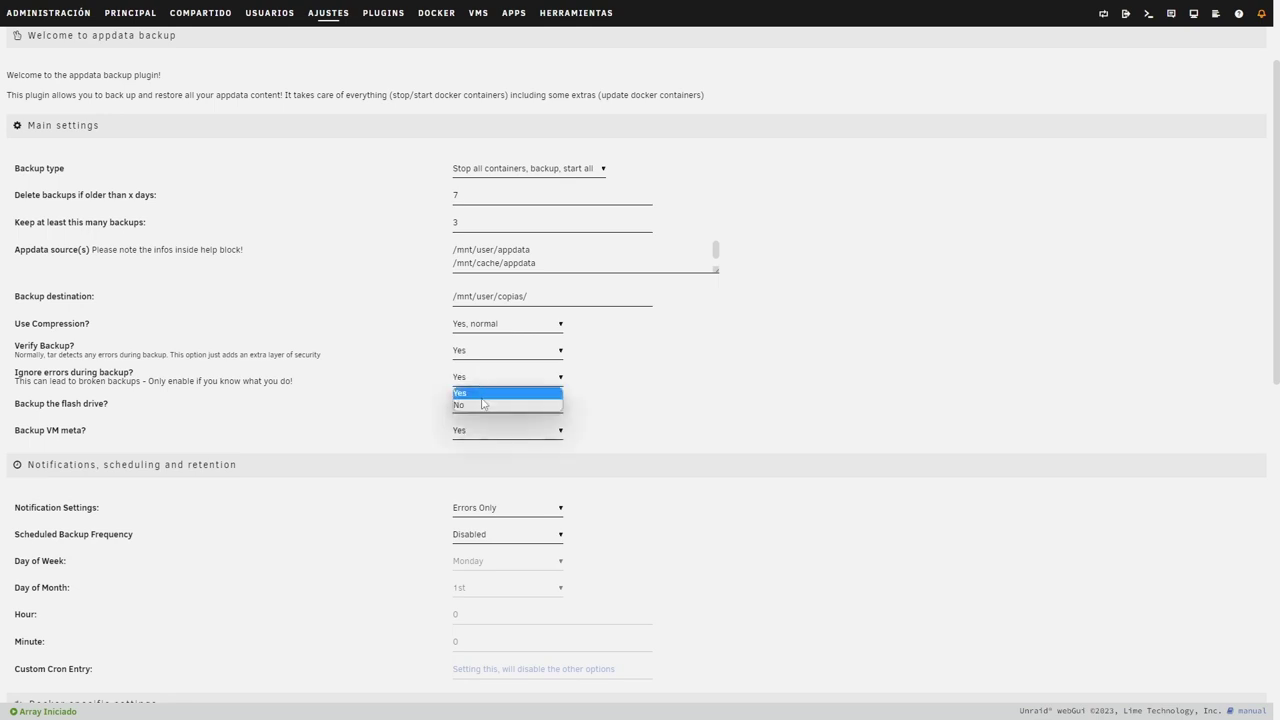
click(483, 403)
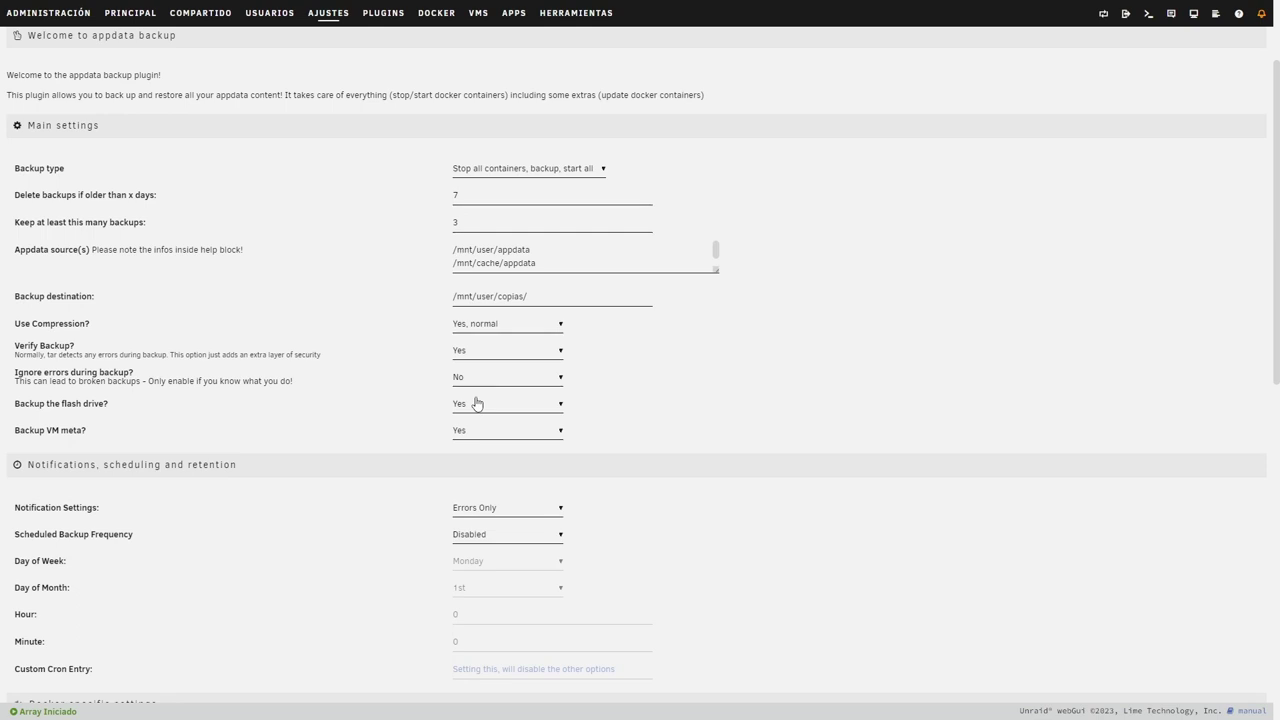
Read the help notes for the flash drive and VM meta backup options.
click(476, 403)
click(476, 403)
click(45, 408)
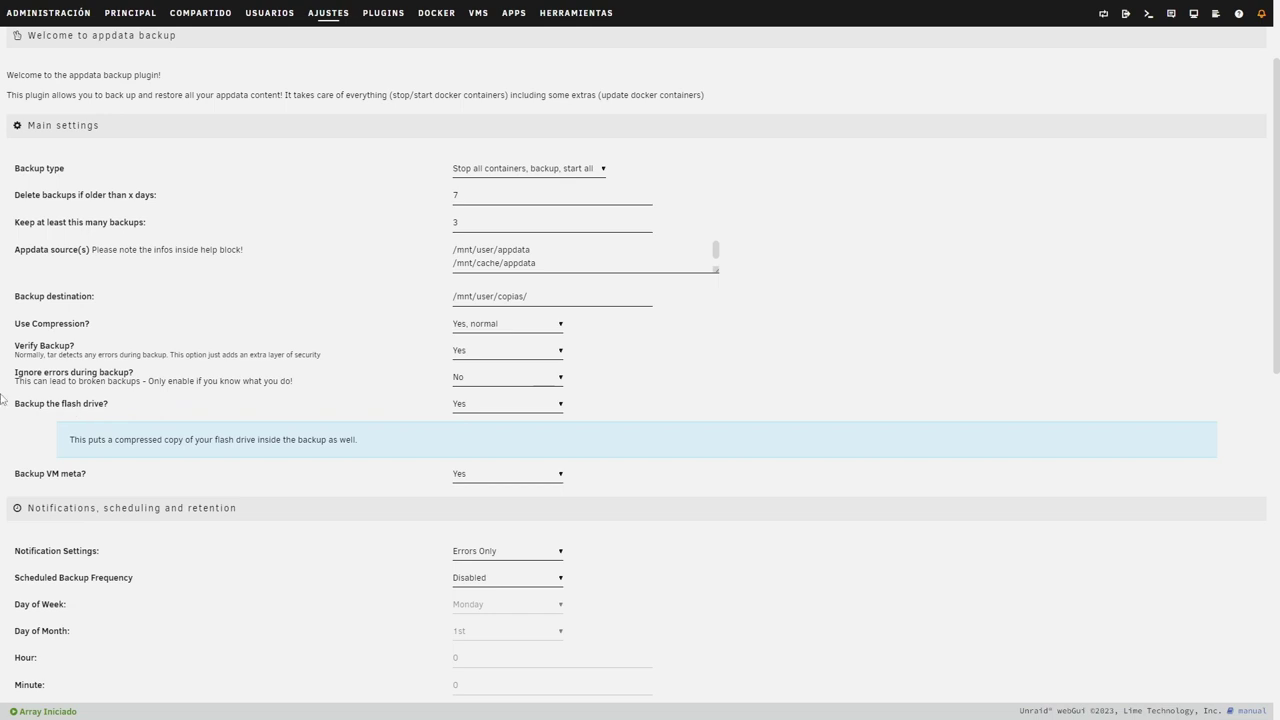
click(76, 405)
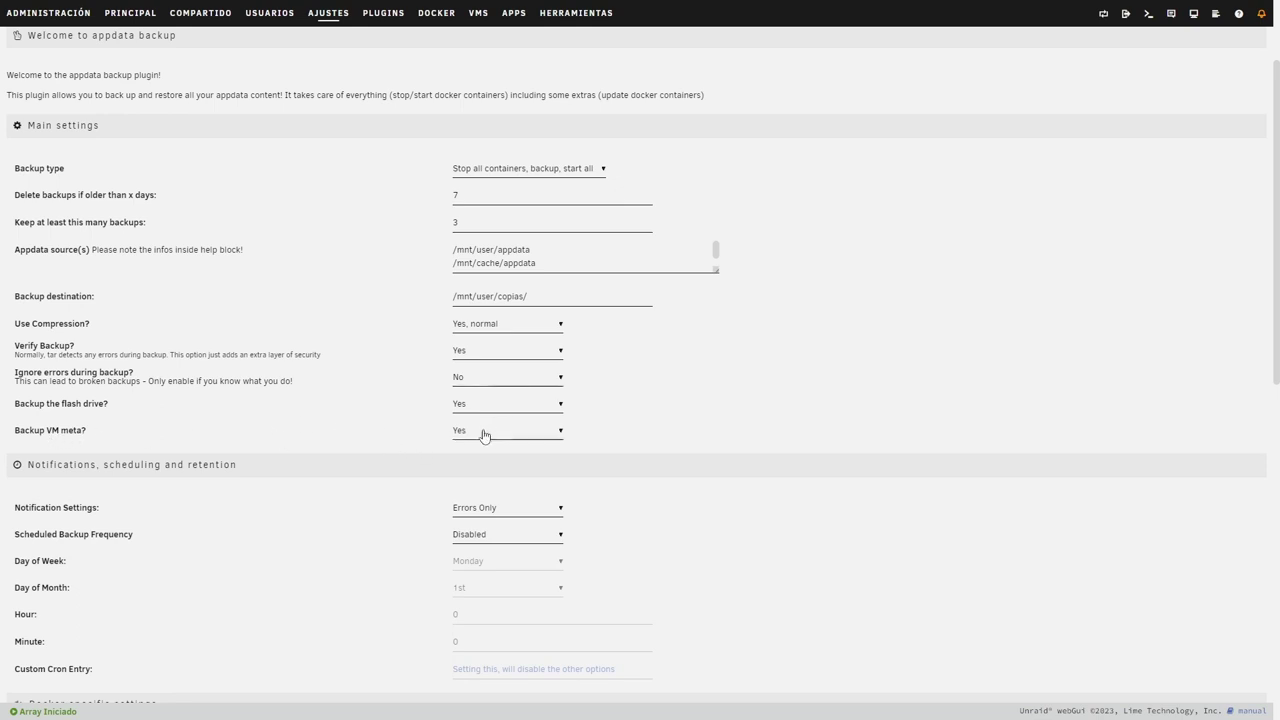
click(58, 436)
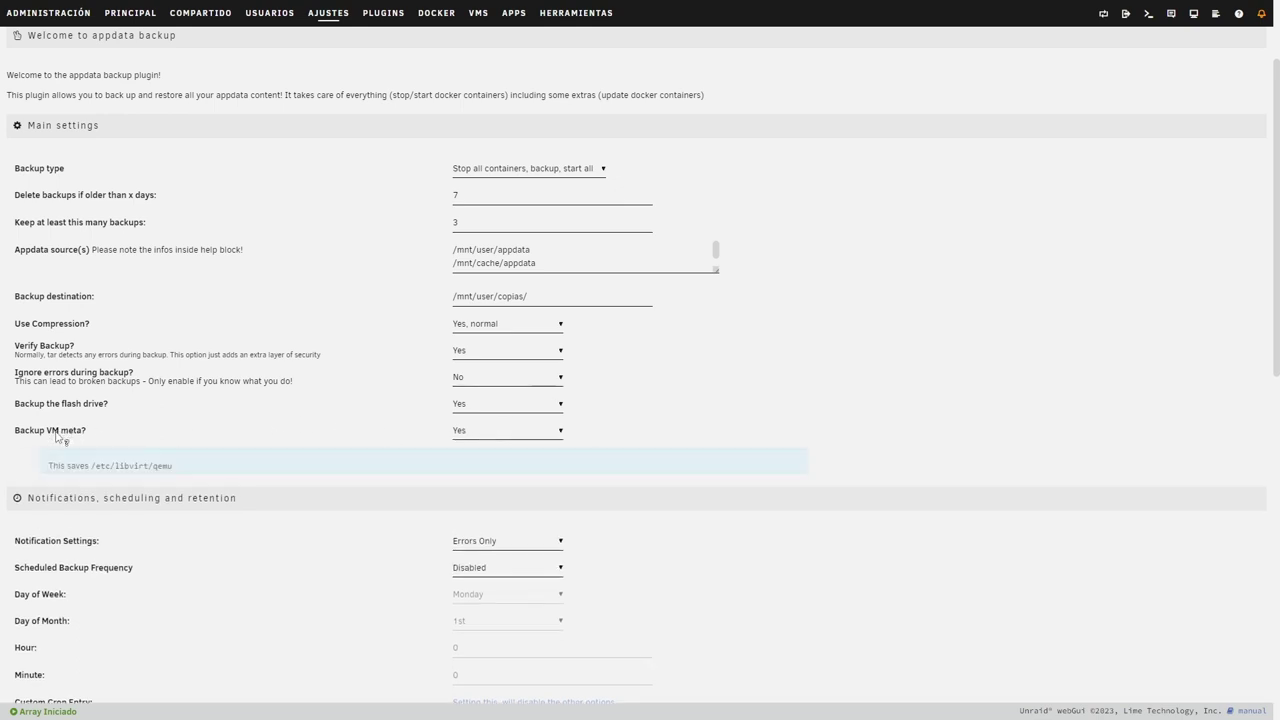
drag(68, 471, 208, 473)
click(109, 467)
drag(113, 467, 214, 471)
click(210, 471)
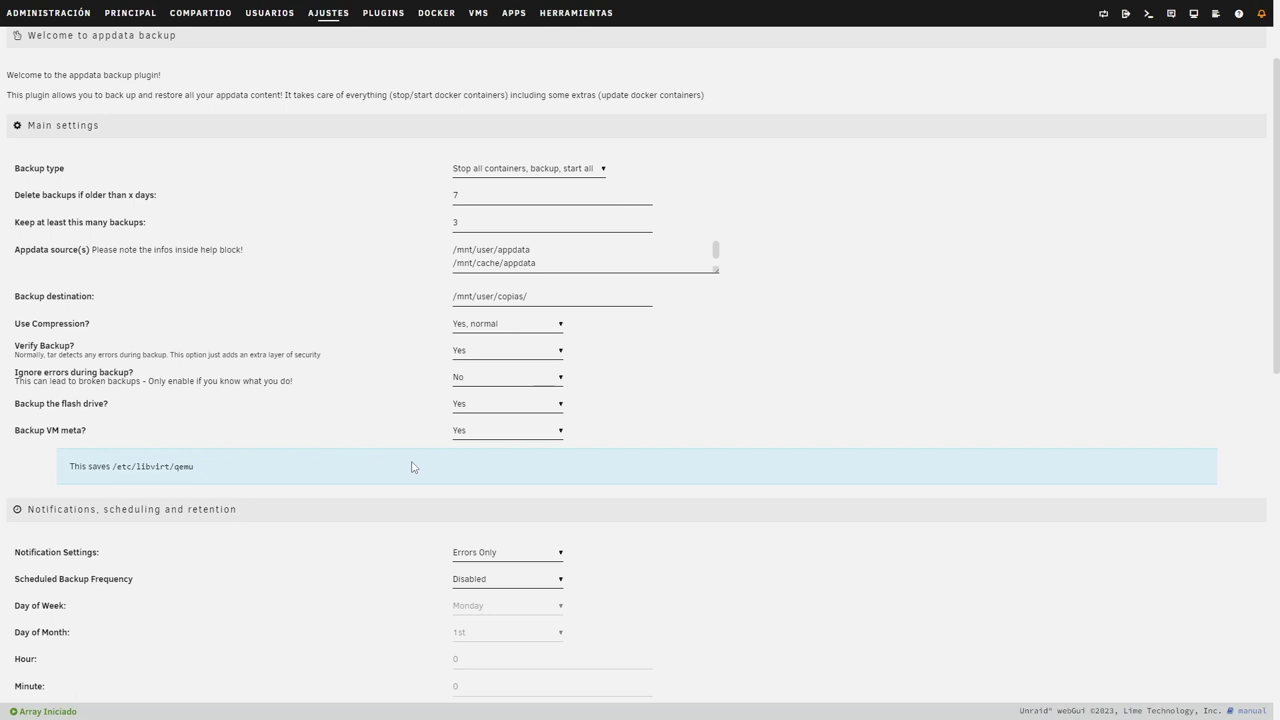
click(49, 434)
Set Backup VM meta to No.
click(491, 432)
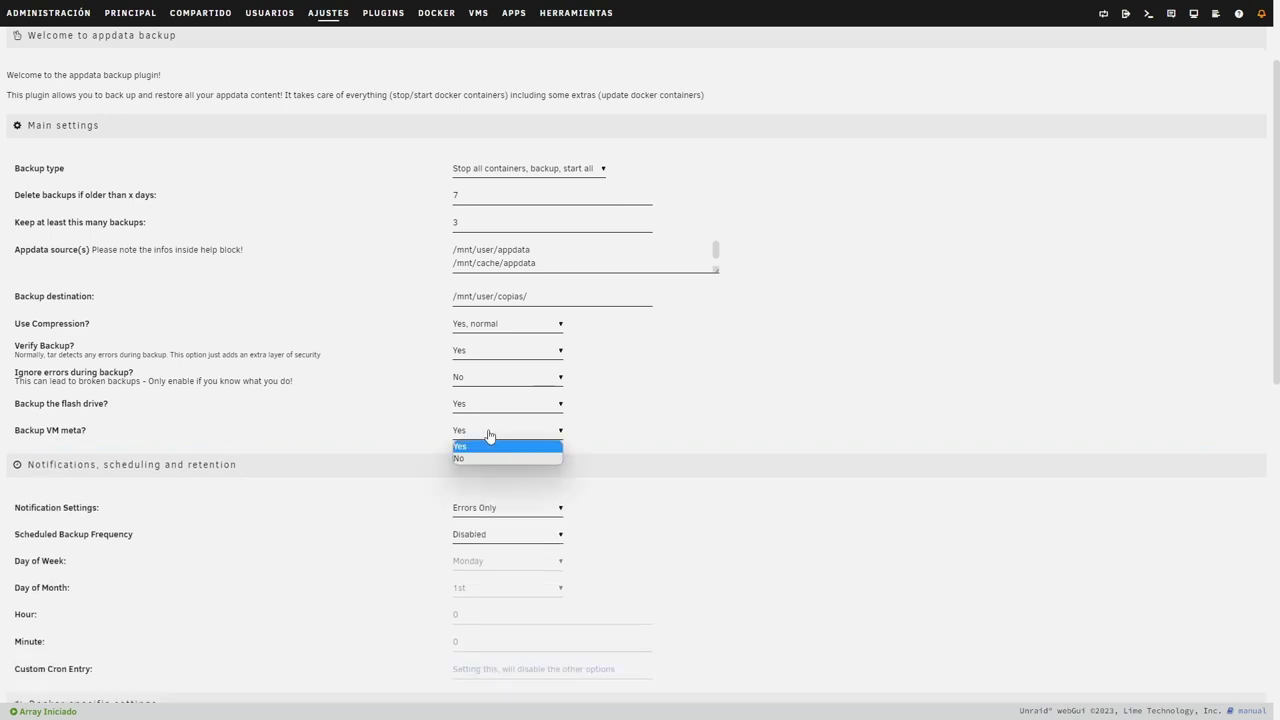
click(475, 456)
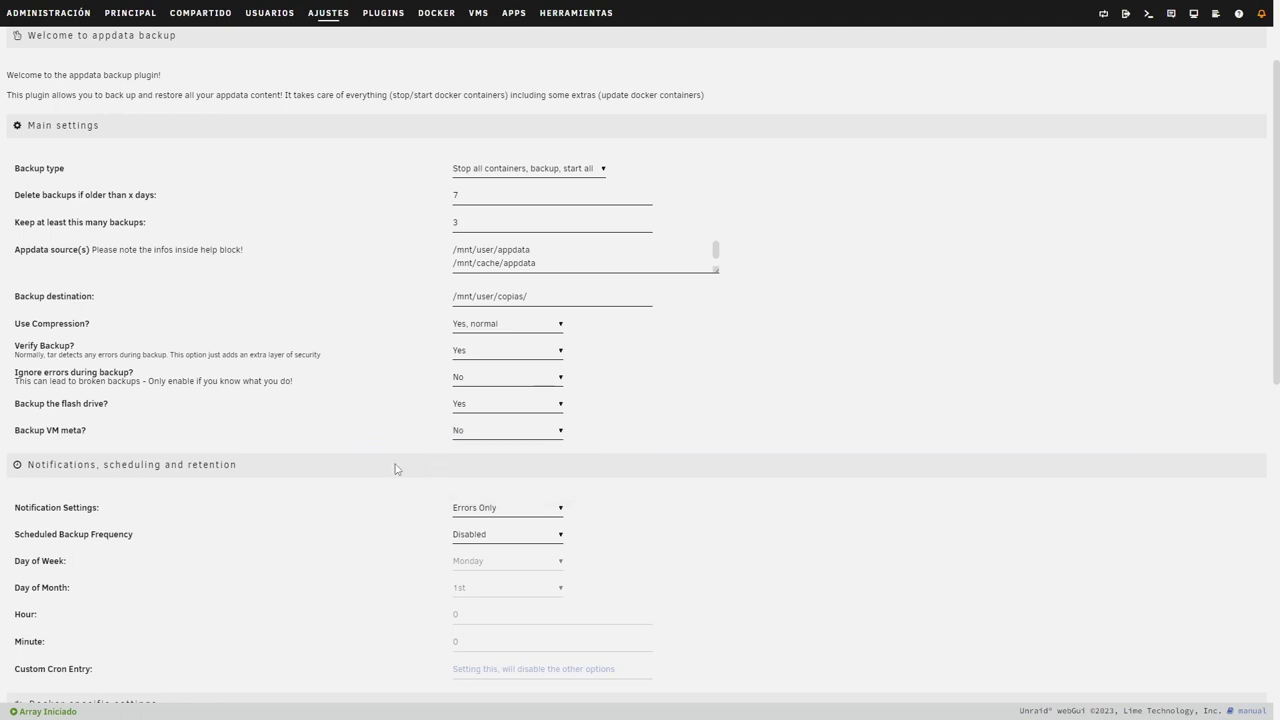
scroll(395, 467, down, 2)
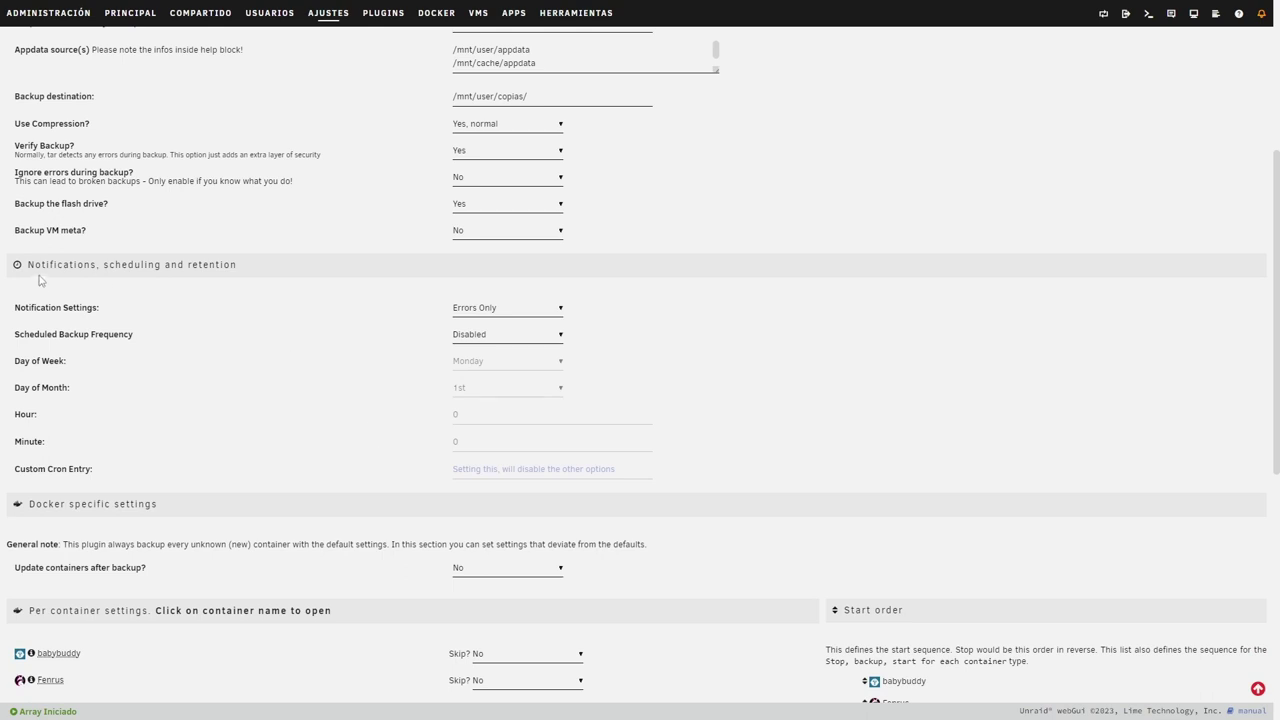
Choose Errors Only as the notification setting for the backups.
drag(29, 264, 264, 268)
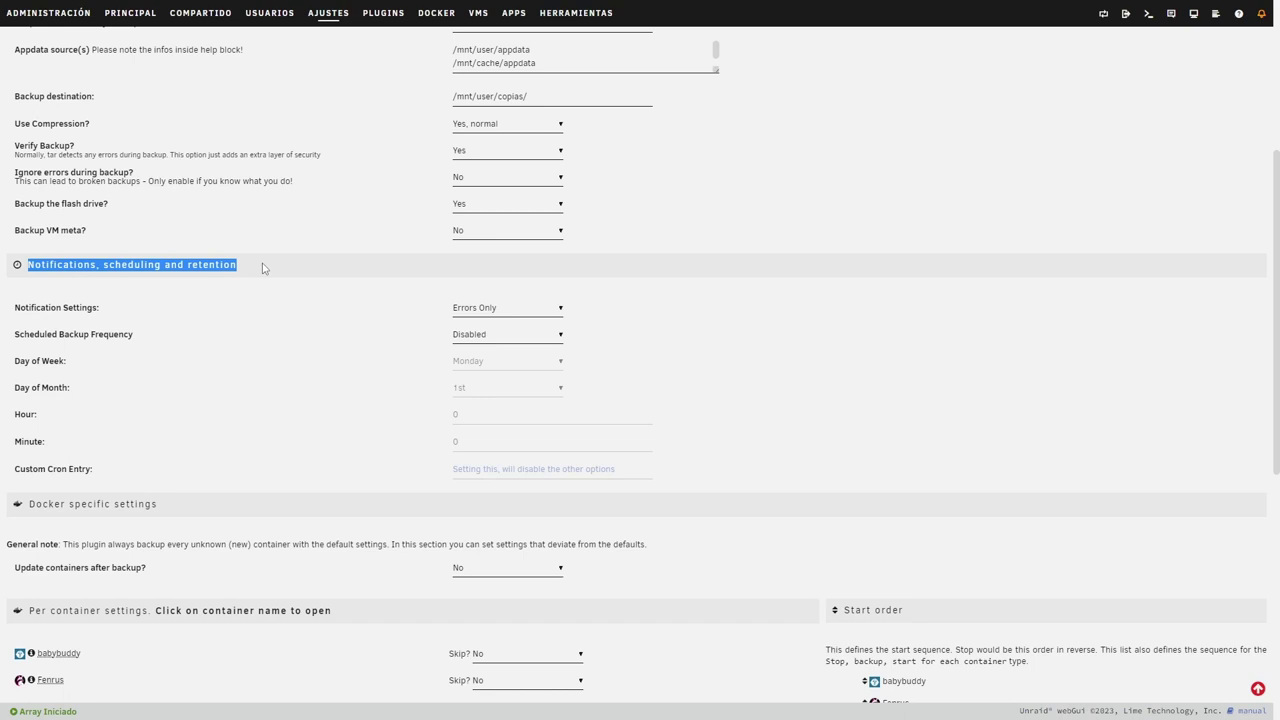
click(263, 268)
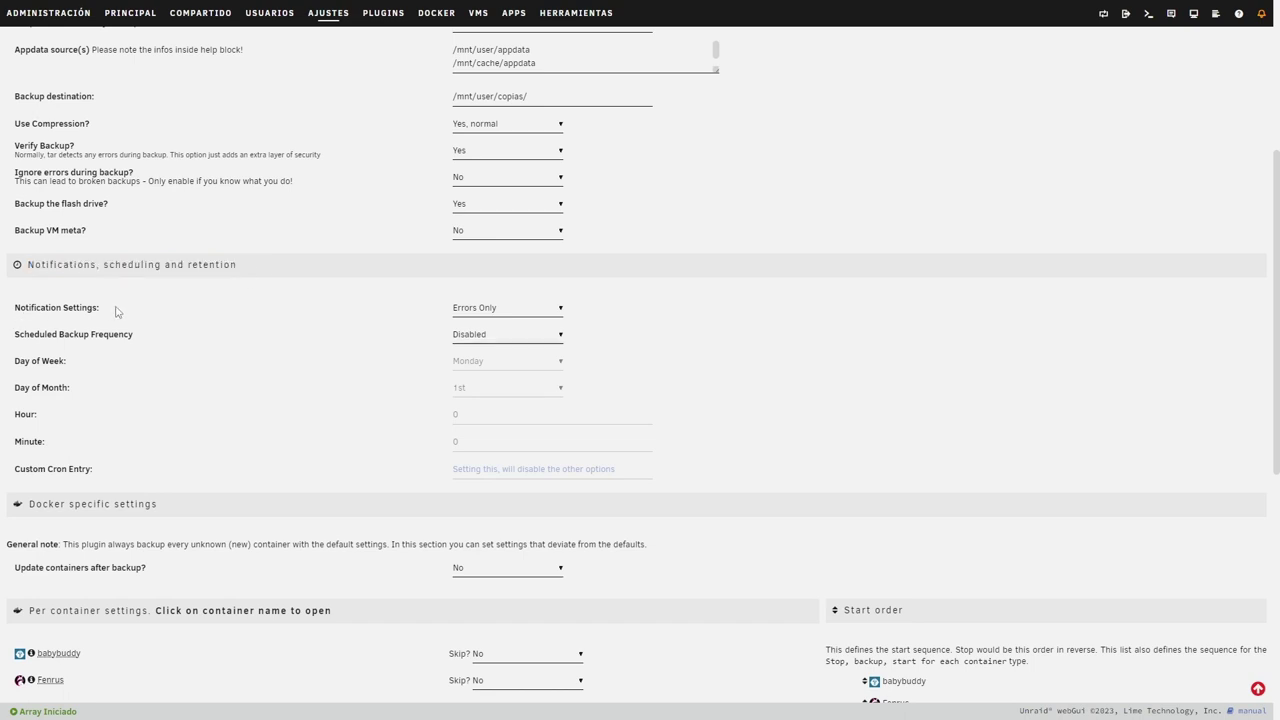
mouse_move(20, 309)
mouse_down()
mouse_move(148, 316)
mouse_move(17, 309)
mouse_up()
click(183, 313)
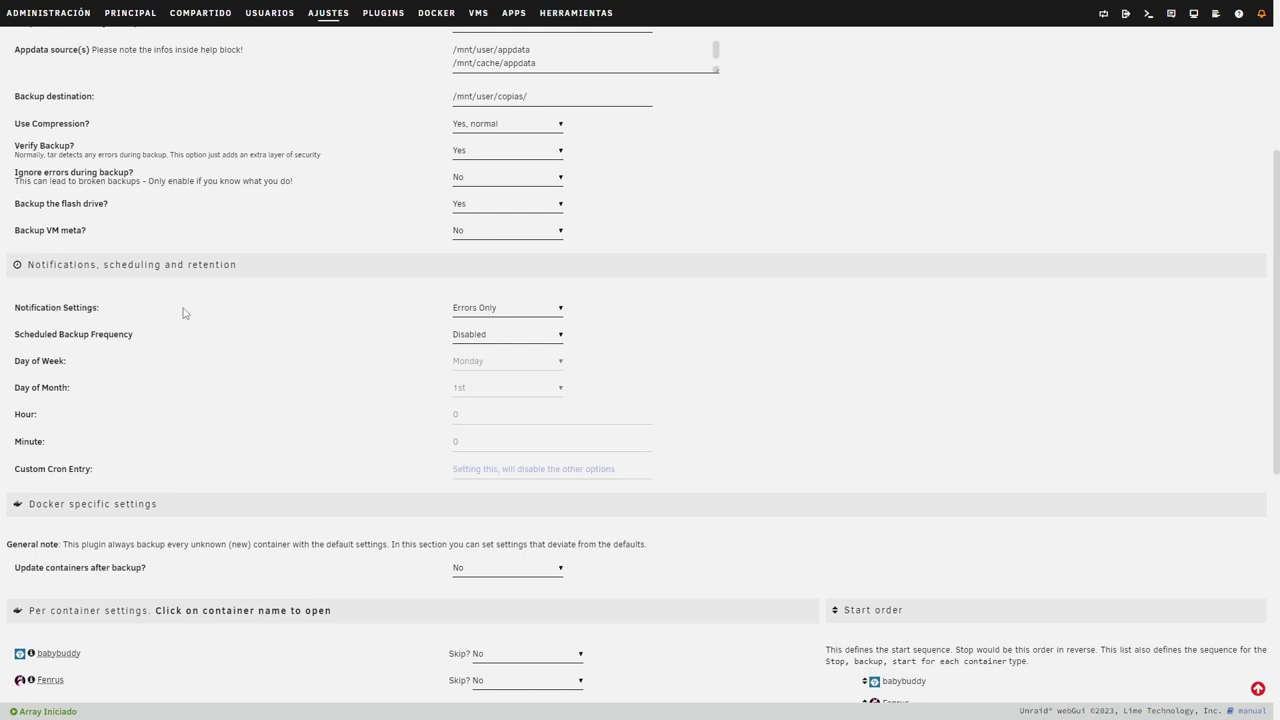
click(521, 312)
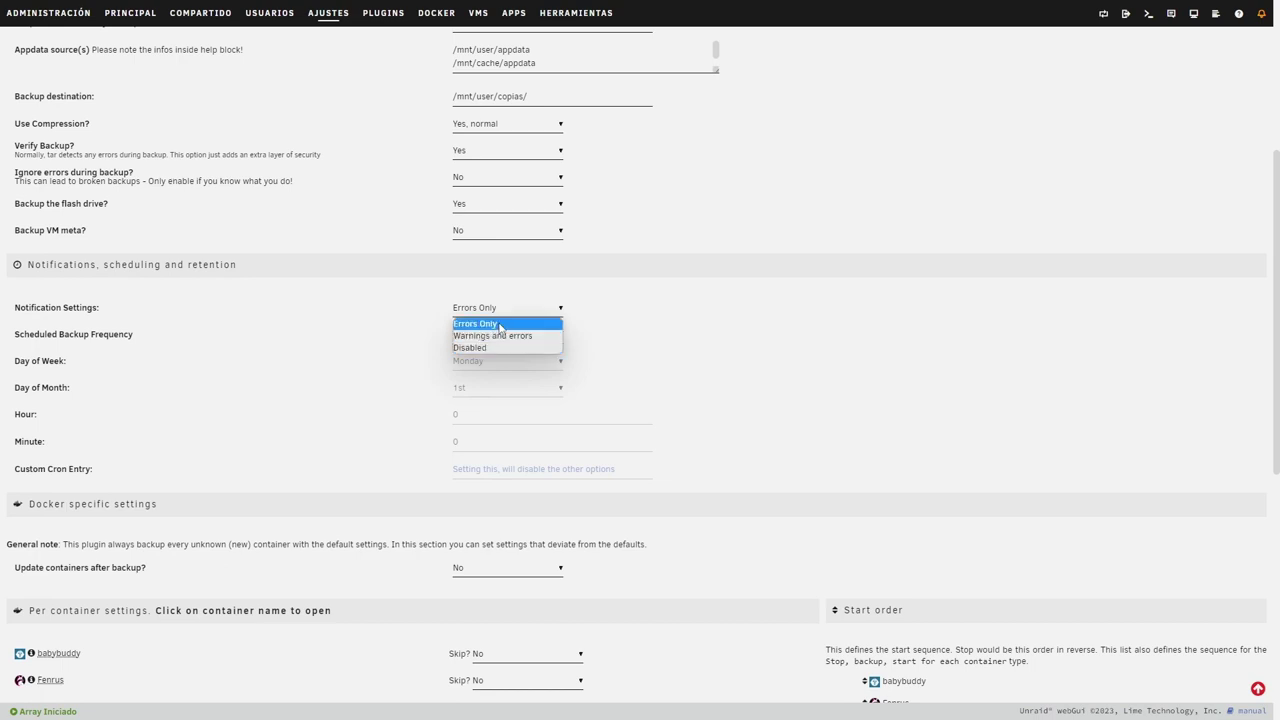
click(500, 326)
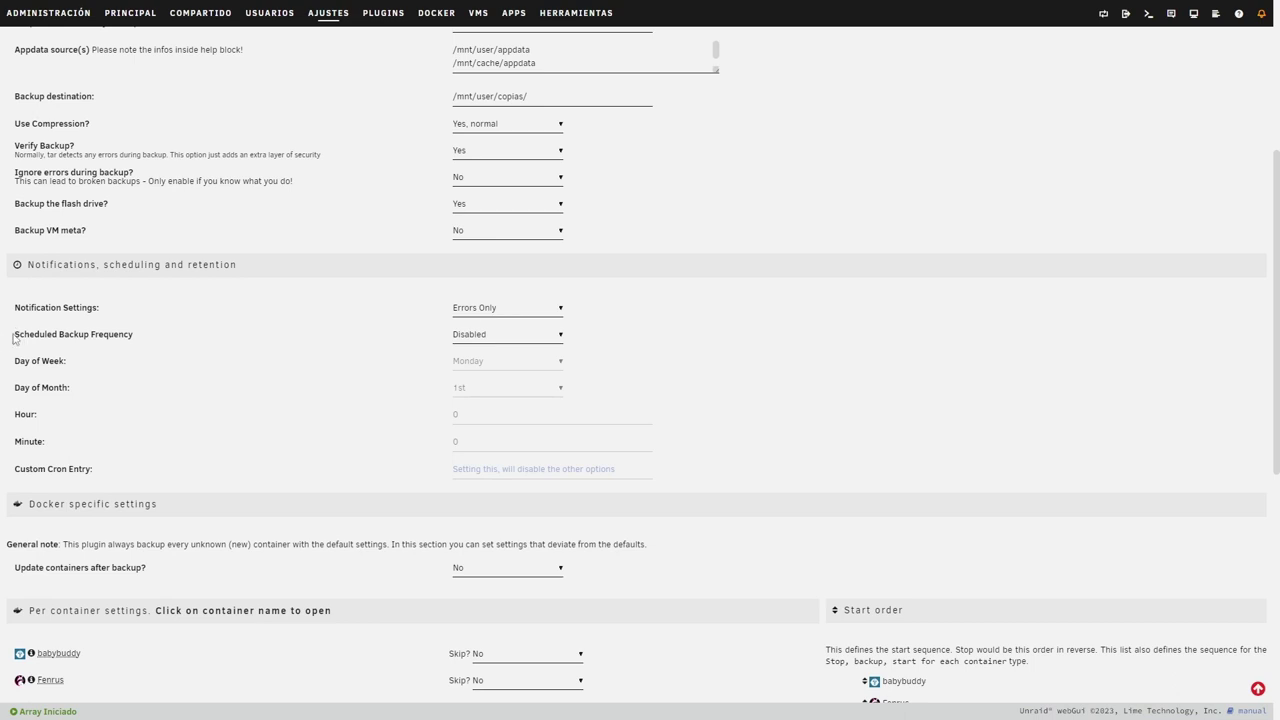
Set the scheduled backup frequency to Daily.
double_click(113, 334)
click(113, 334)
click(505, 336)
click(505, 336)
click(504, 336)
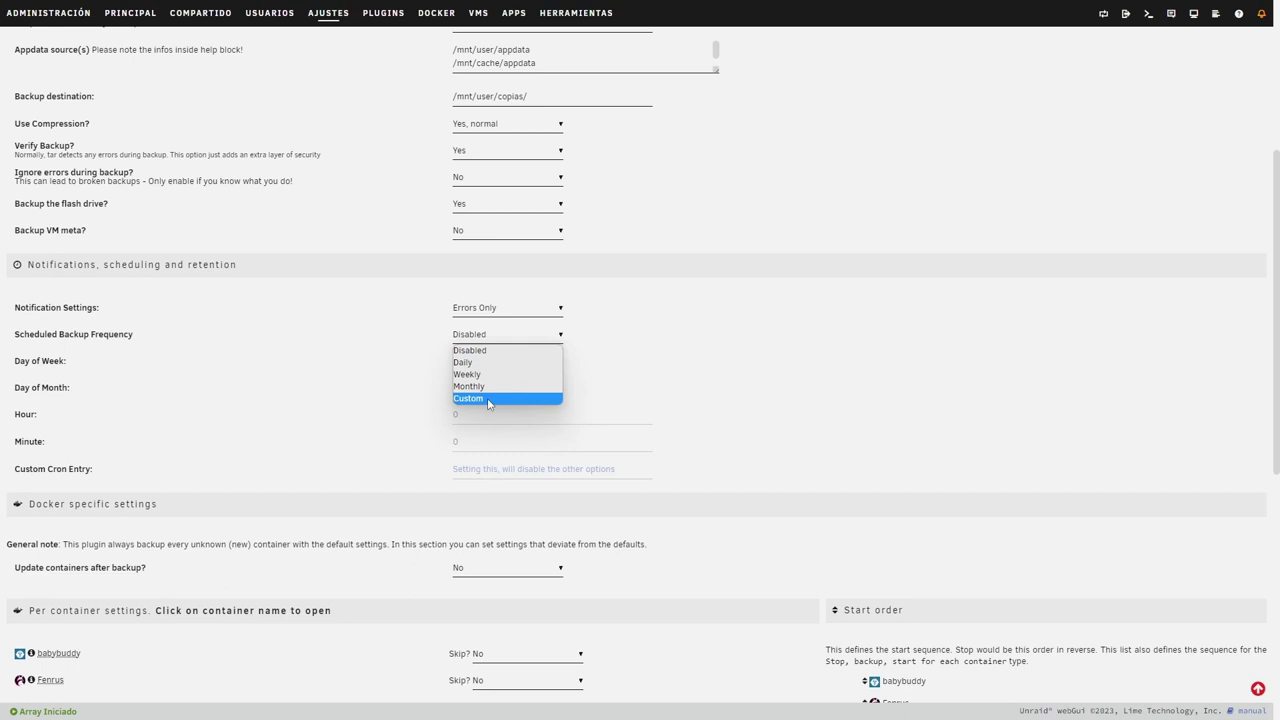
click(525, 364)
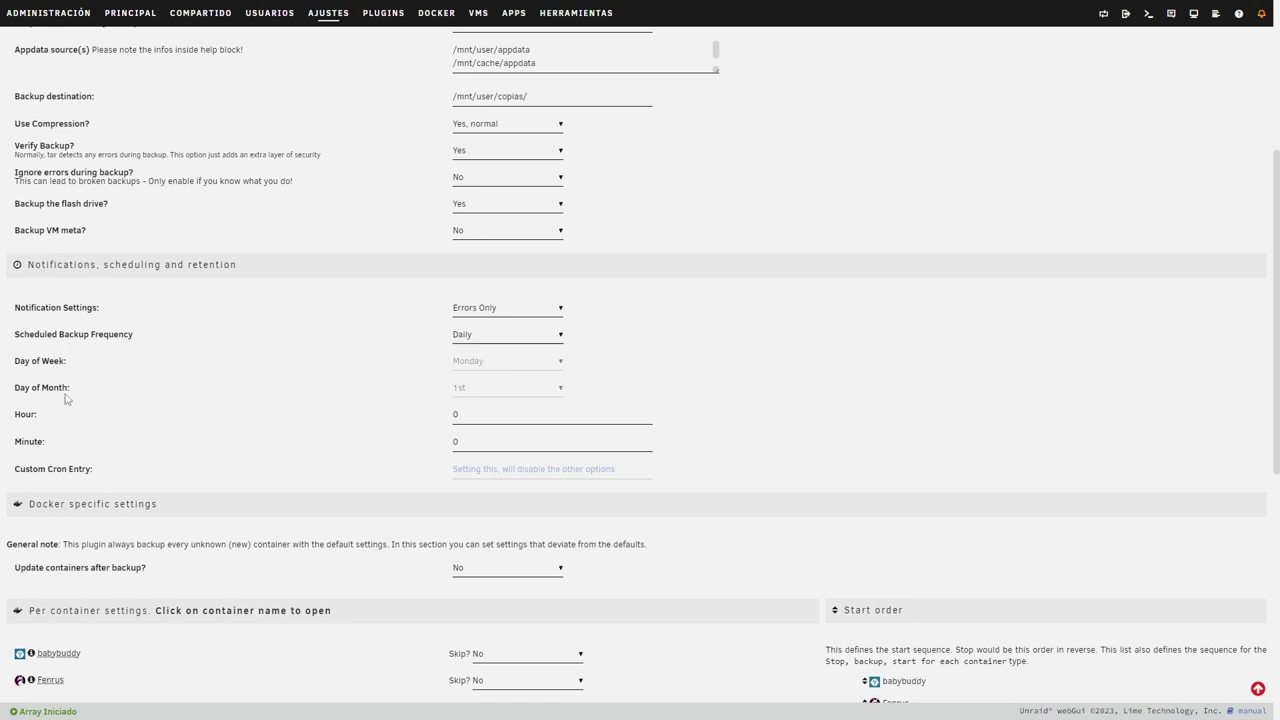
Try the Weekly and Monthly options for the scheduled backup frequency.
drag(17, 392, 70, 390)
click(482, 342)
click(490, 368)
click(493, 348)
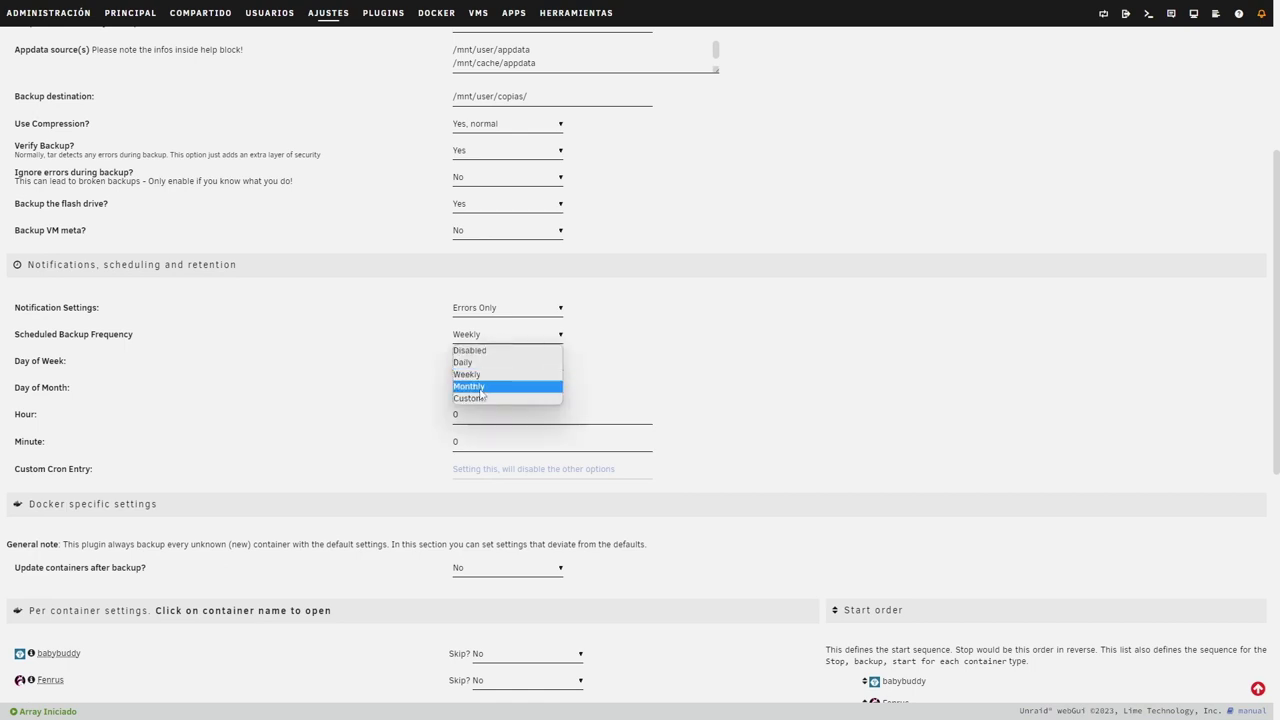
click(480, 390)
click(496, 340)
click(479, 388)
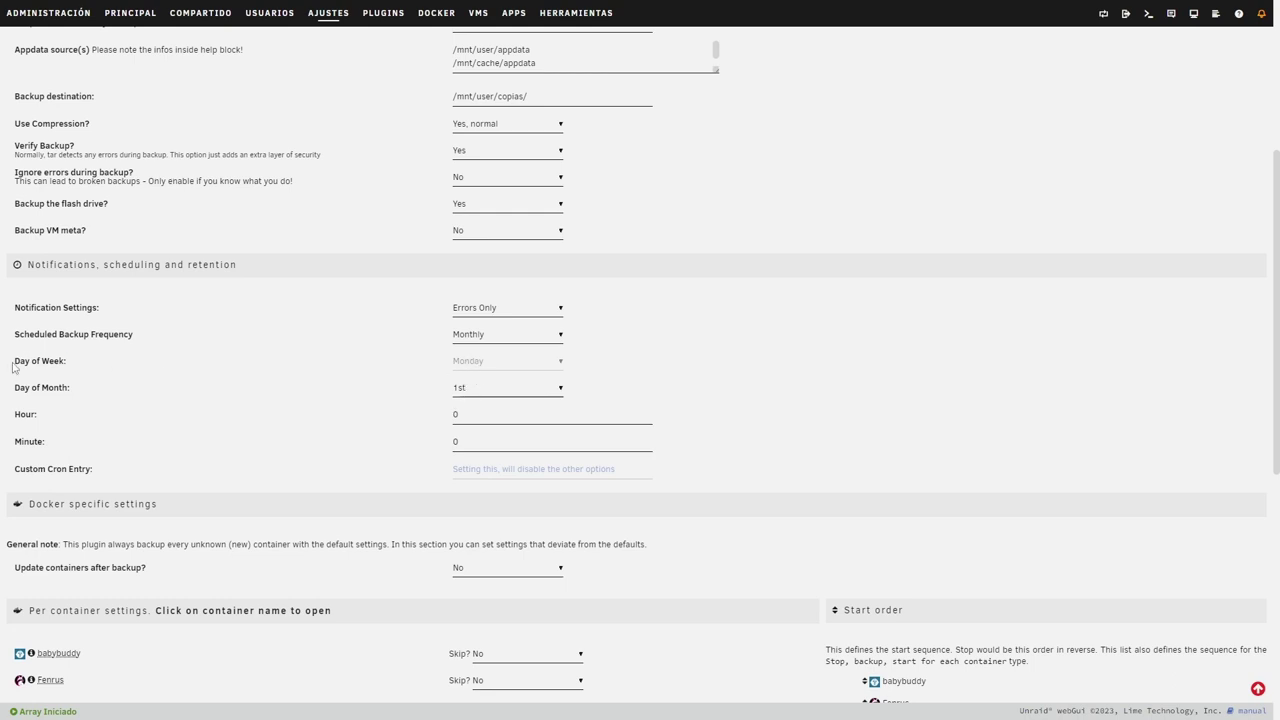
Look through the days offered for the monthly backup's Day of Month.
drag(17, 367, 72, 391)
click(77, 369)
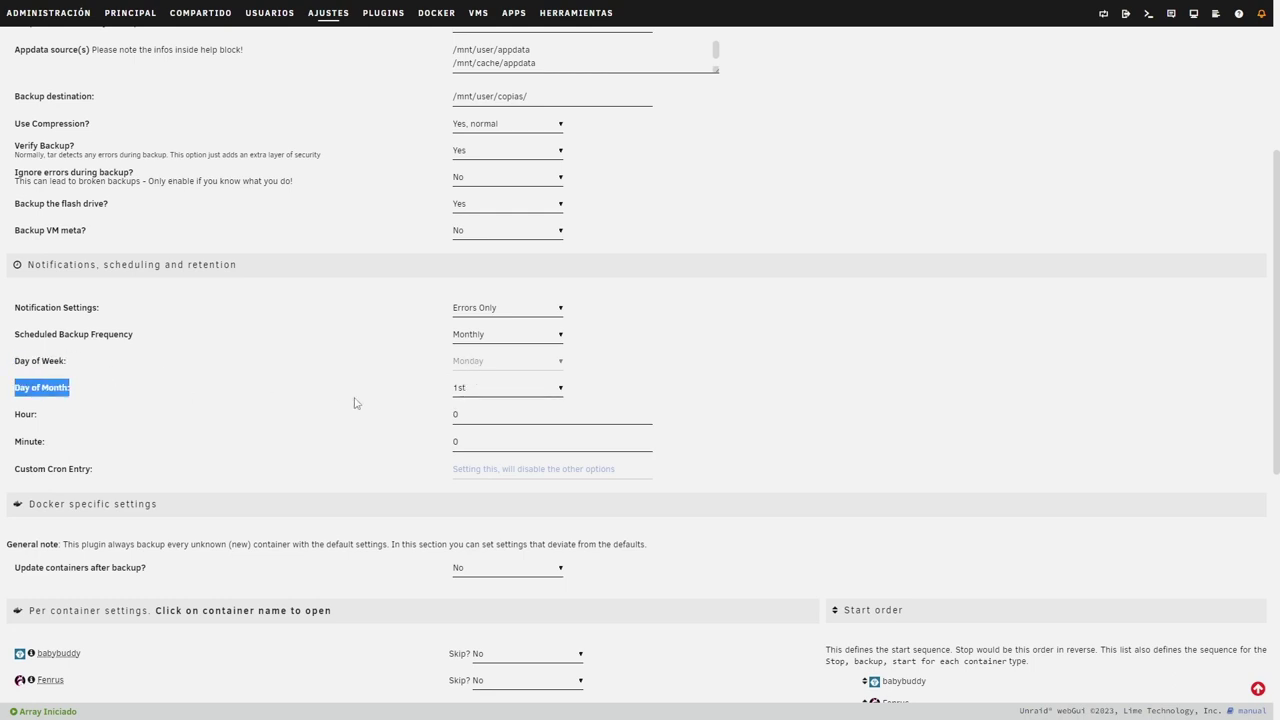
click(499, 393)
scroll(502, 475, down, 3)
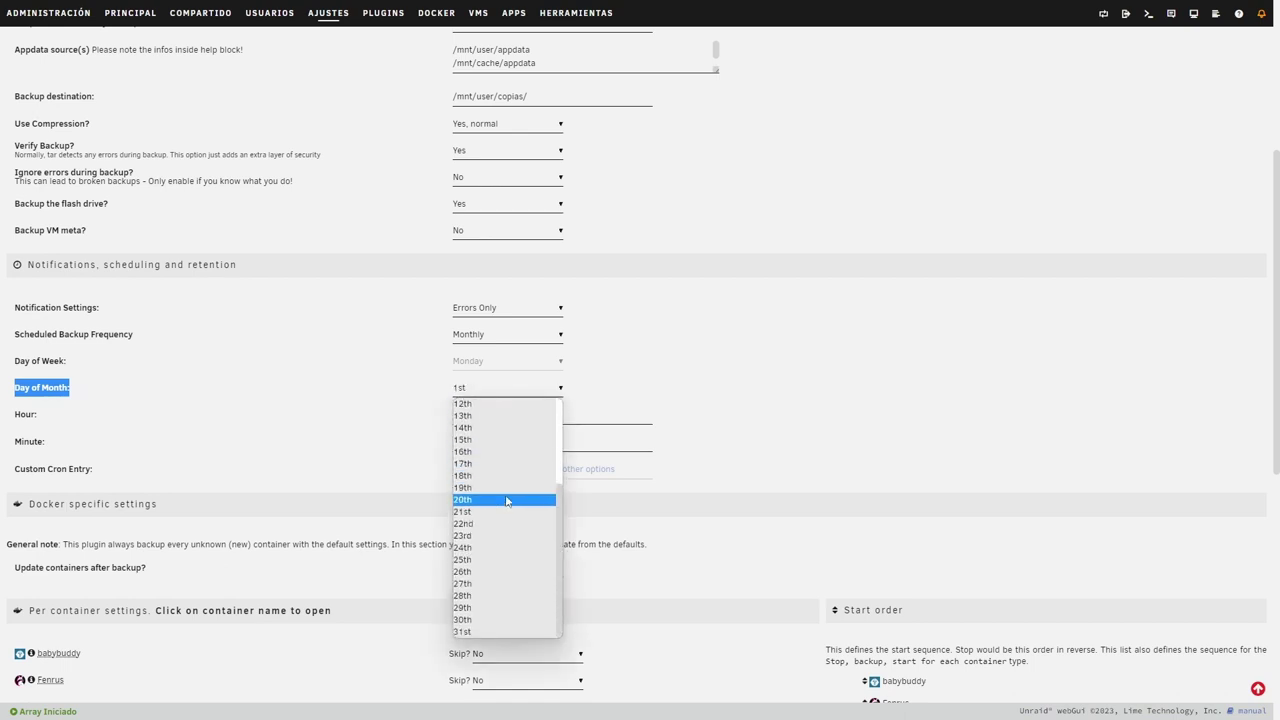
scroll(519, 636, up, 3)
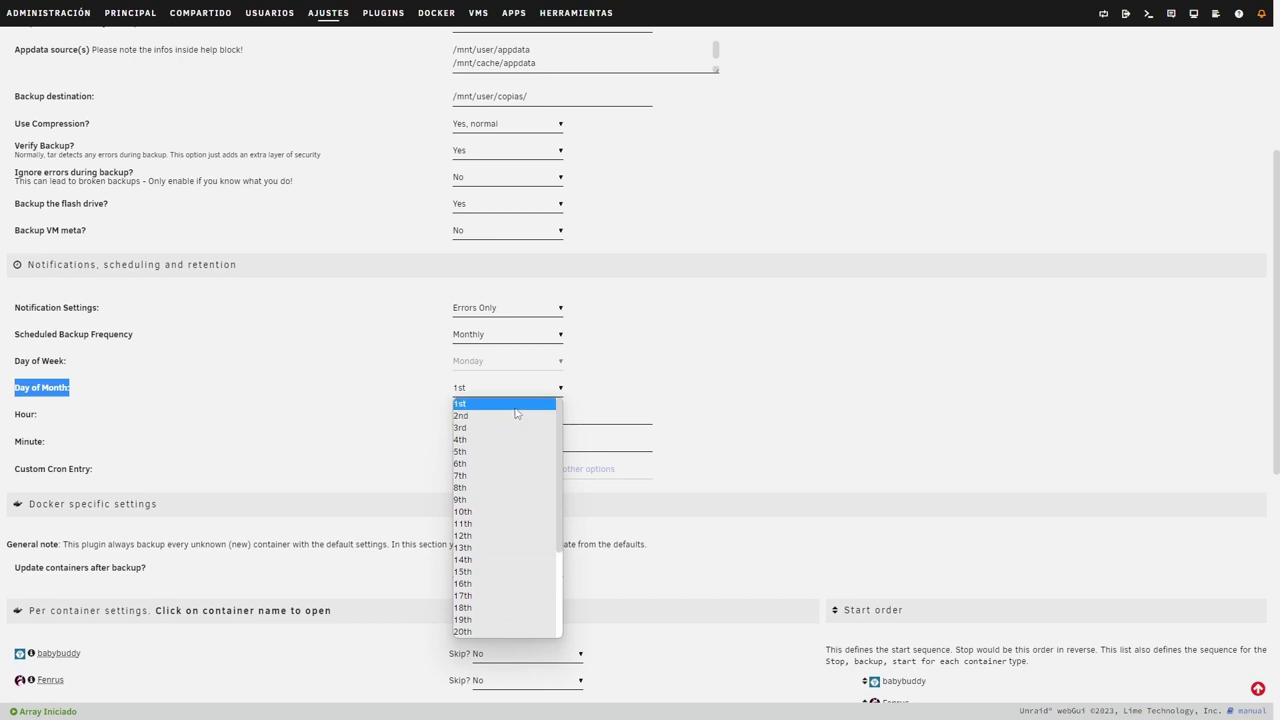
scroll(507, 600, down, 3)
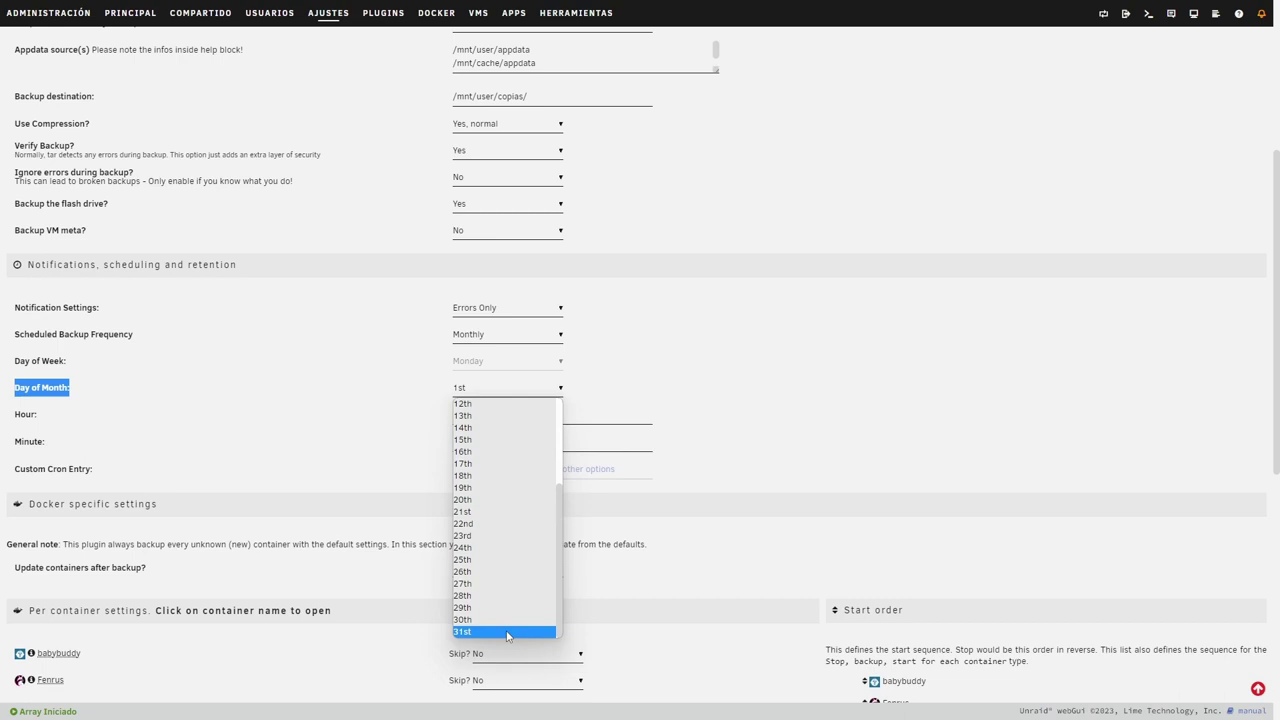
click(485, 388)
click(485, 388)
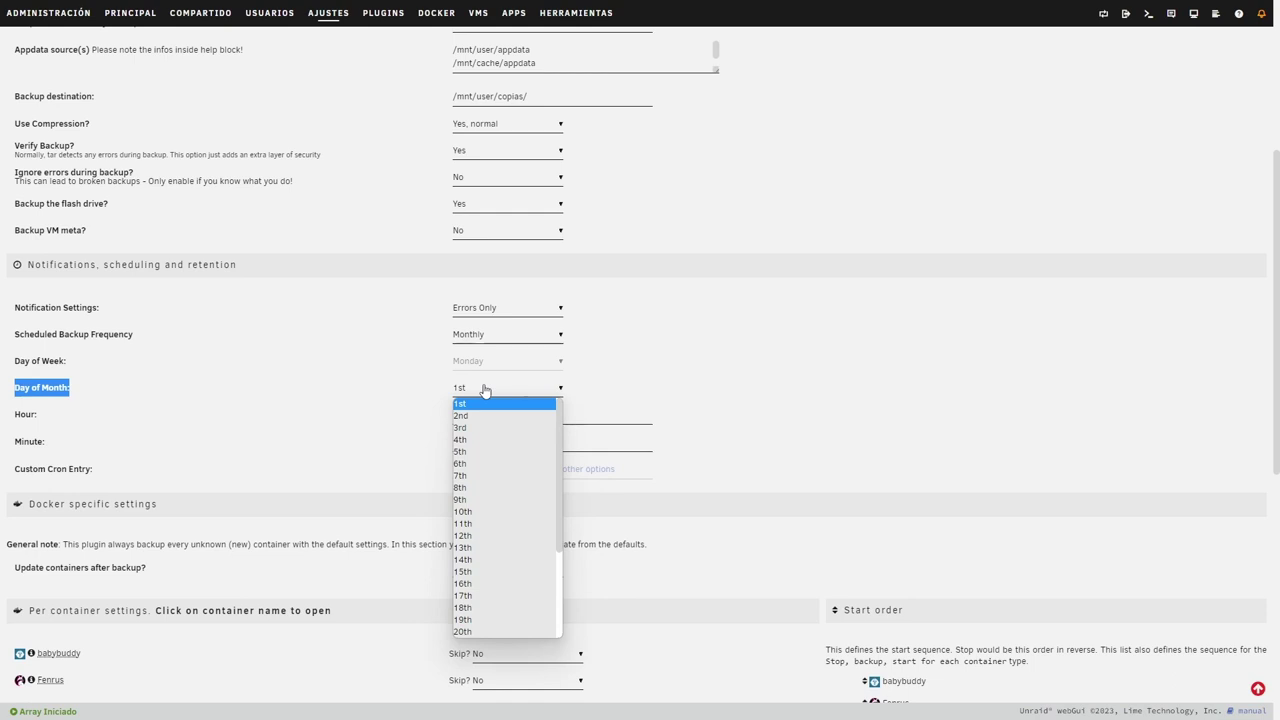
click(411, 394)
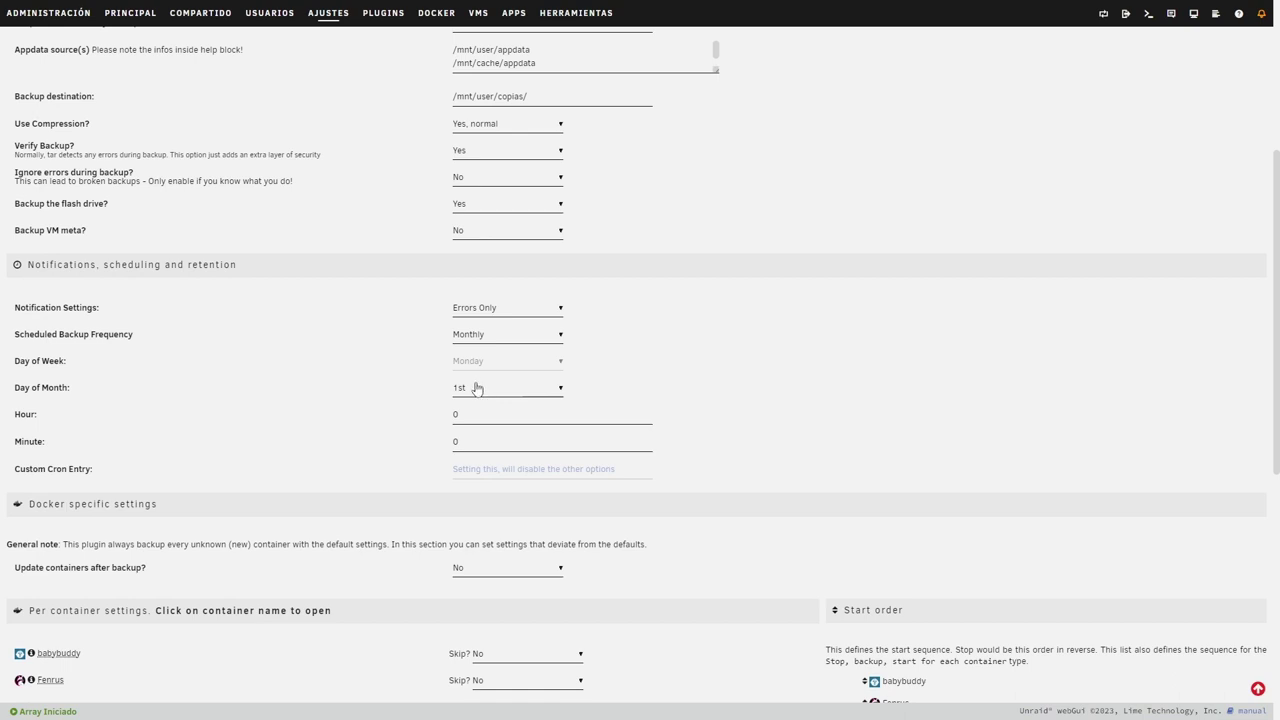
Return the scheduled backup frequency to Daily and set the hour to 5.
click(479, 338)
click(479, 362)
double_click(493, 412)
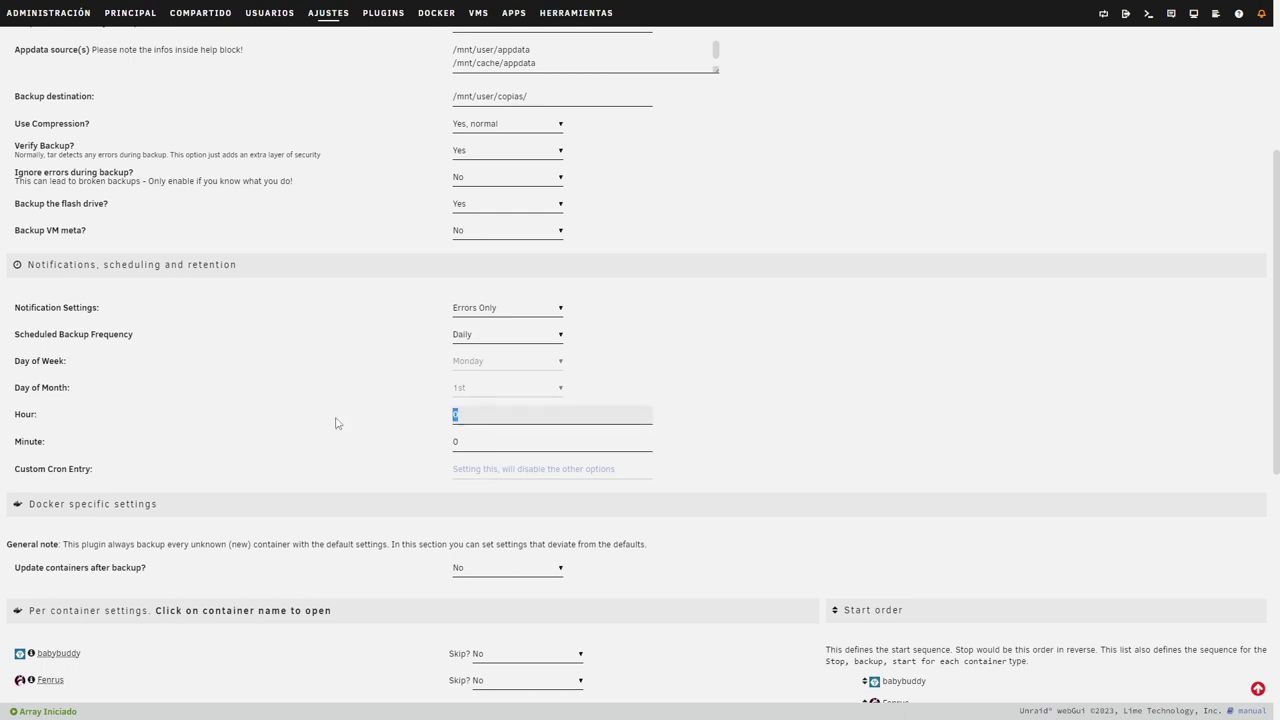
text(5)
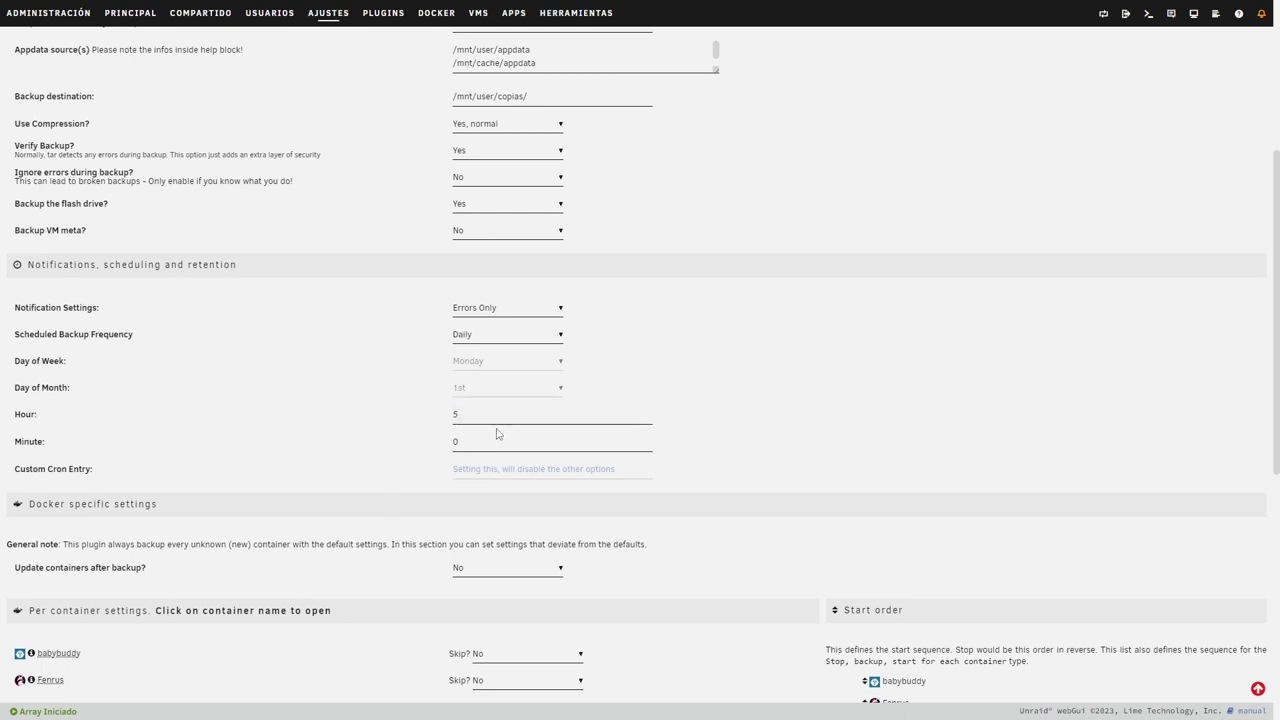
double_click(465, 414)
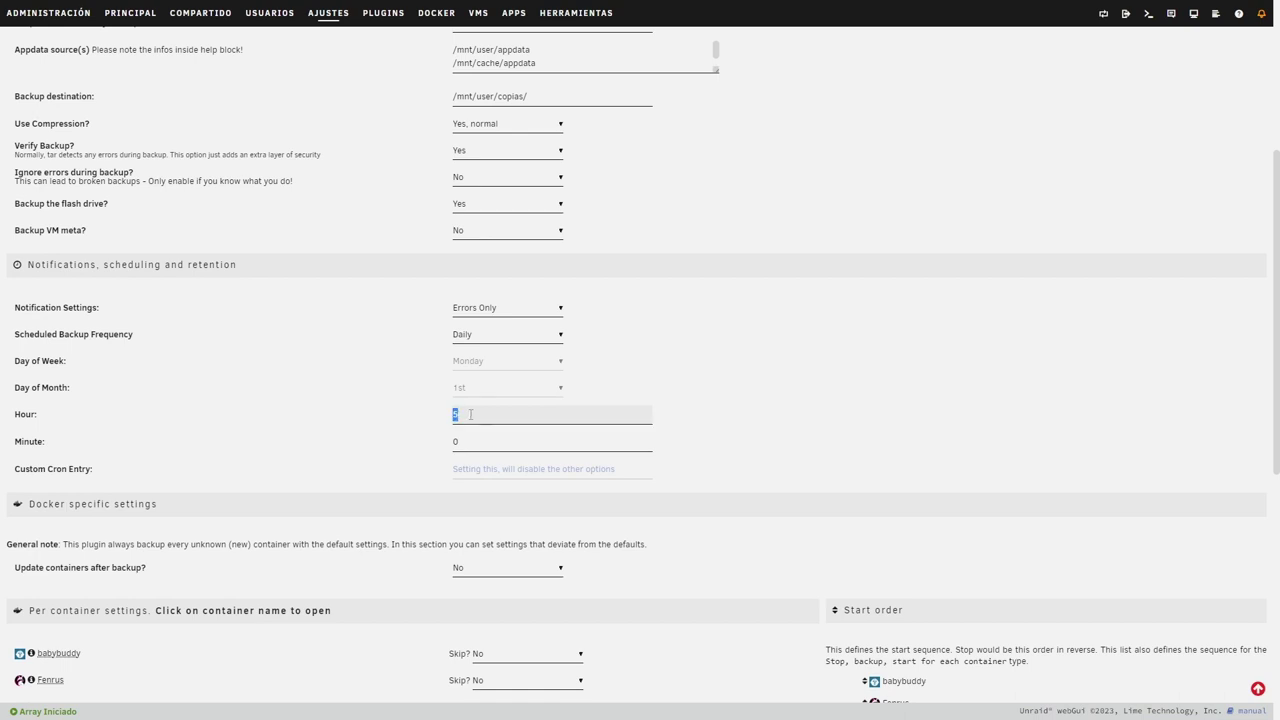
click(475, 414)
drag(466, 414, 427, 423)
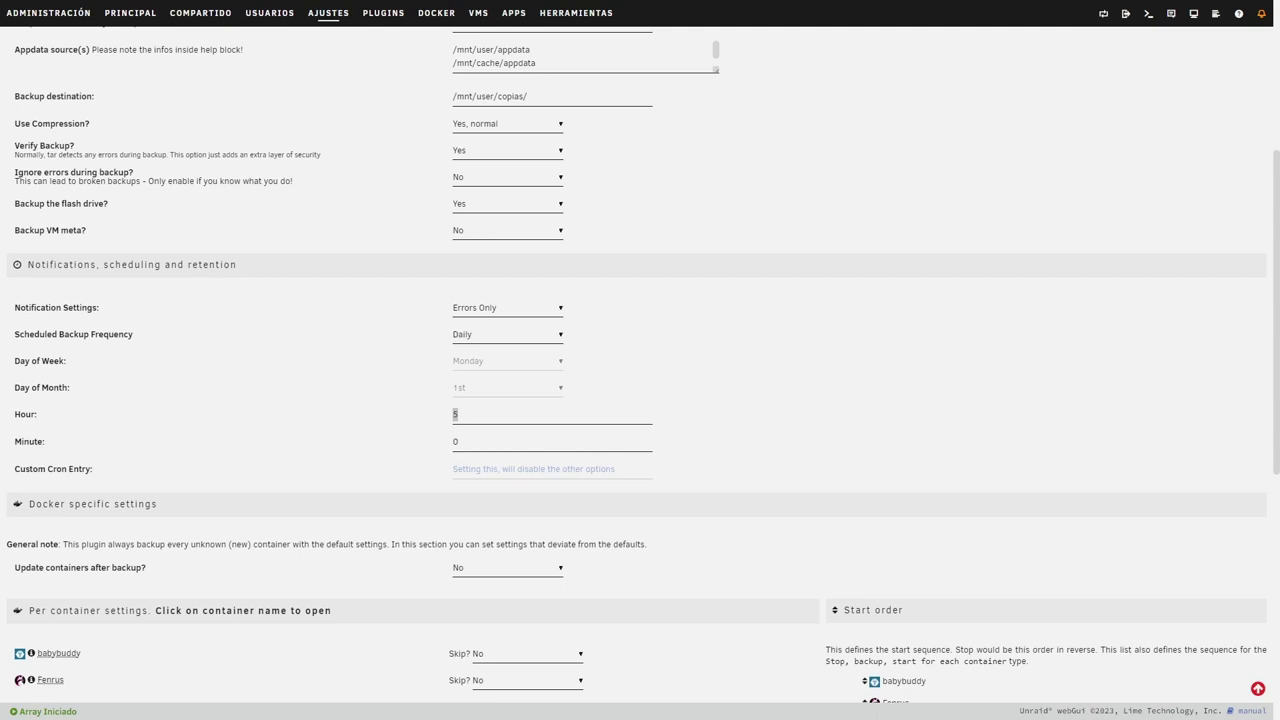
click(723, 389)
Set the daily backup's hour to 0 and its minute to 1.
click(485, 408)
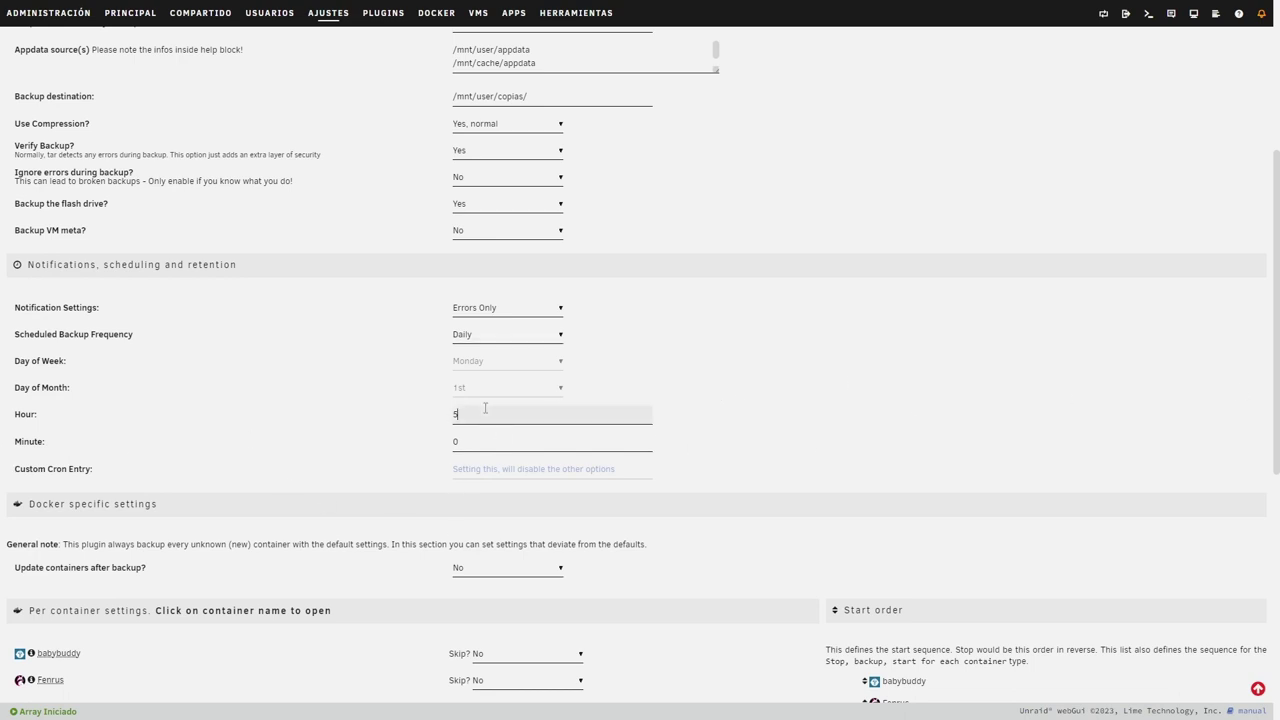
key(BackSpace)
text(0)
click(350, 437)
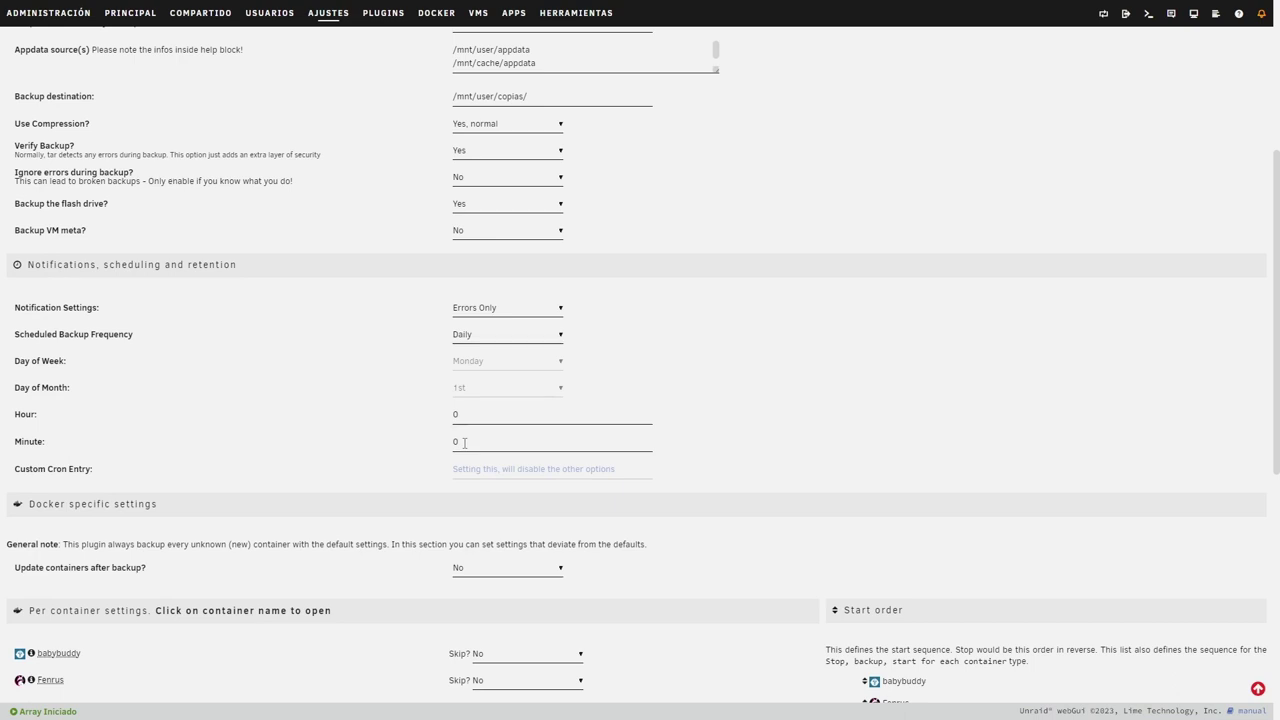
click(470, 443)
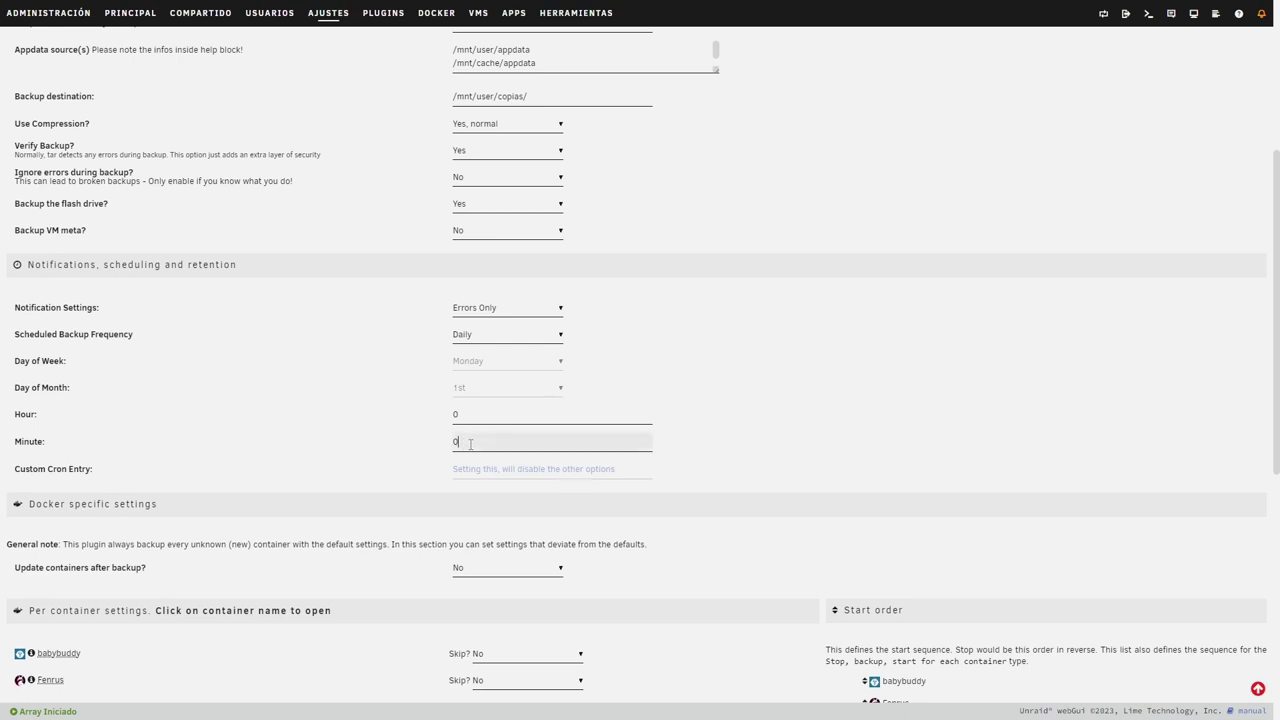
click(401, 424)
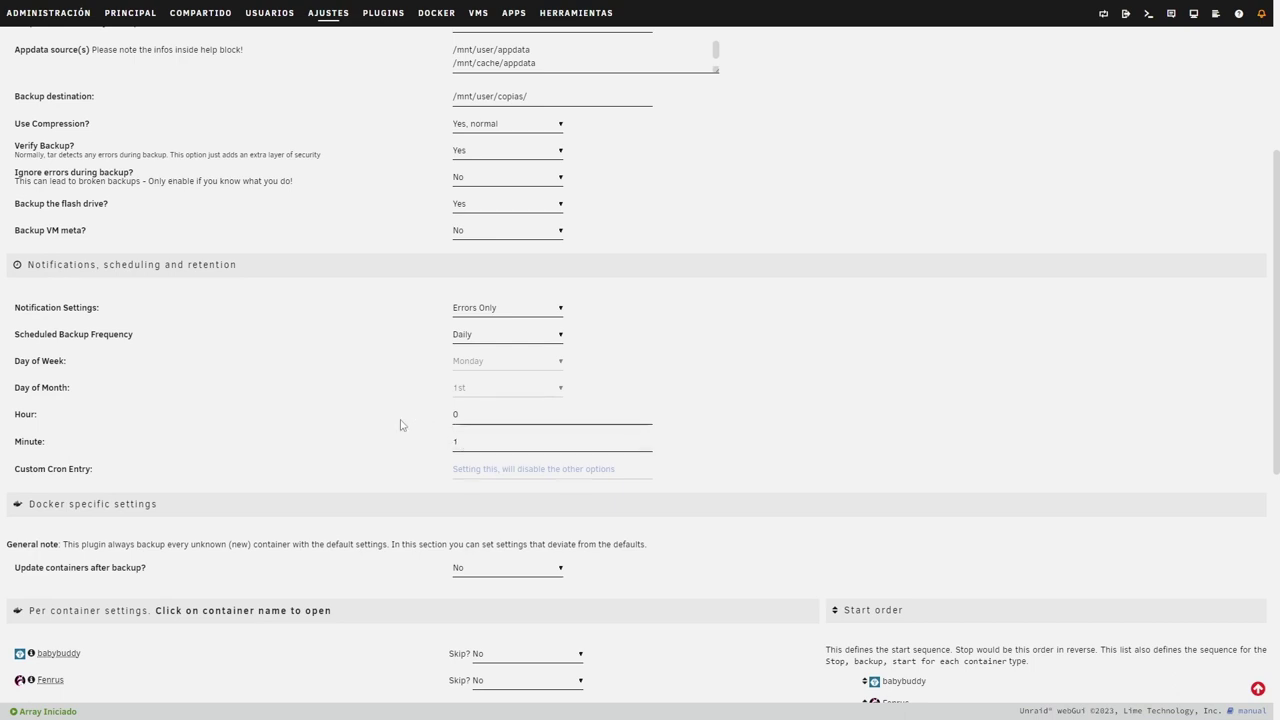
Change the daily backup's hour to 12.
double_click(467, 416)
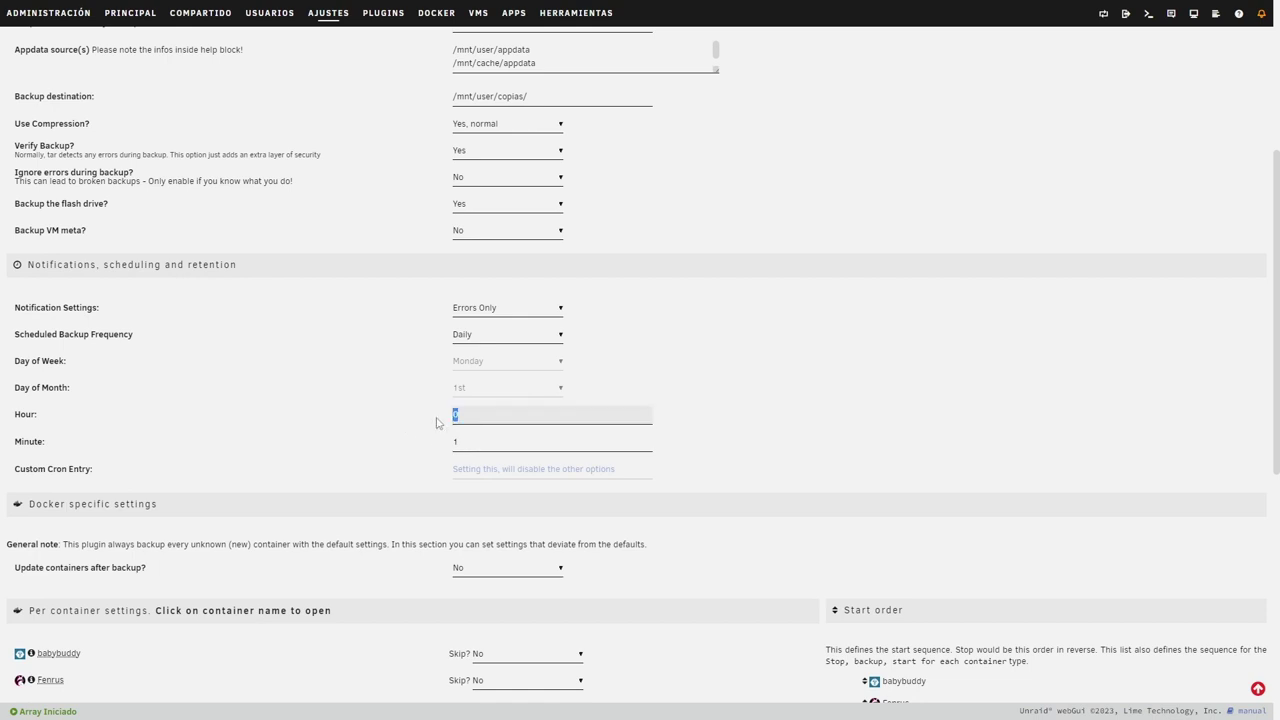
text(12)
double_click(475, 437)
Set the daily backup's hour to 5 and its minute to 0.
double_click(484, 420)
text(5)
double_click(465, 441)
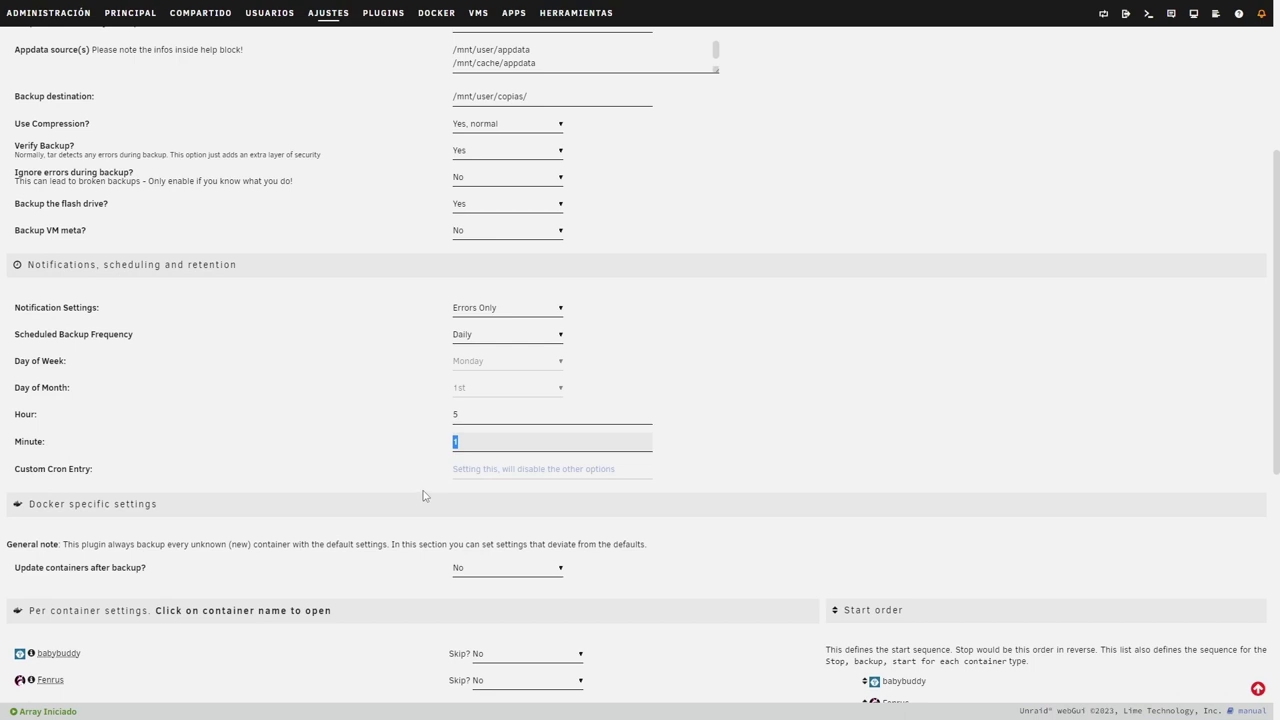
text(0)
click(400, 436)
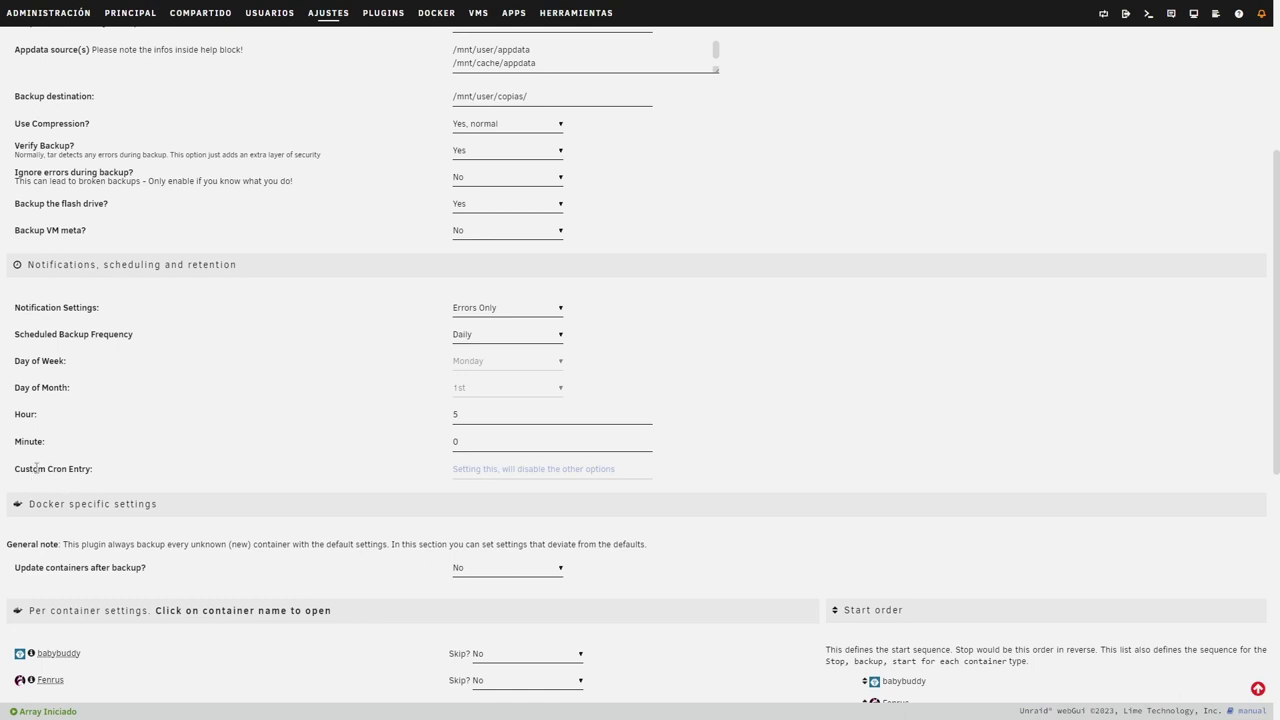
Switch the backup frequency to Custom to try the cron entry field, and return it to Daily.
click(481, 340)
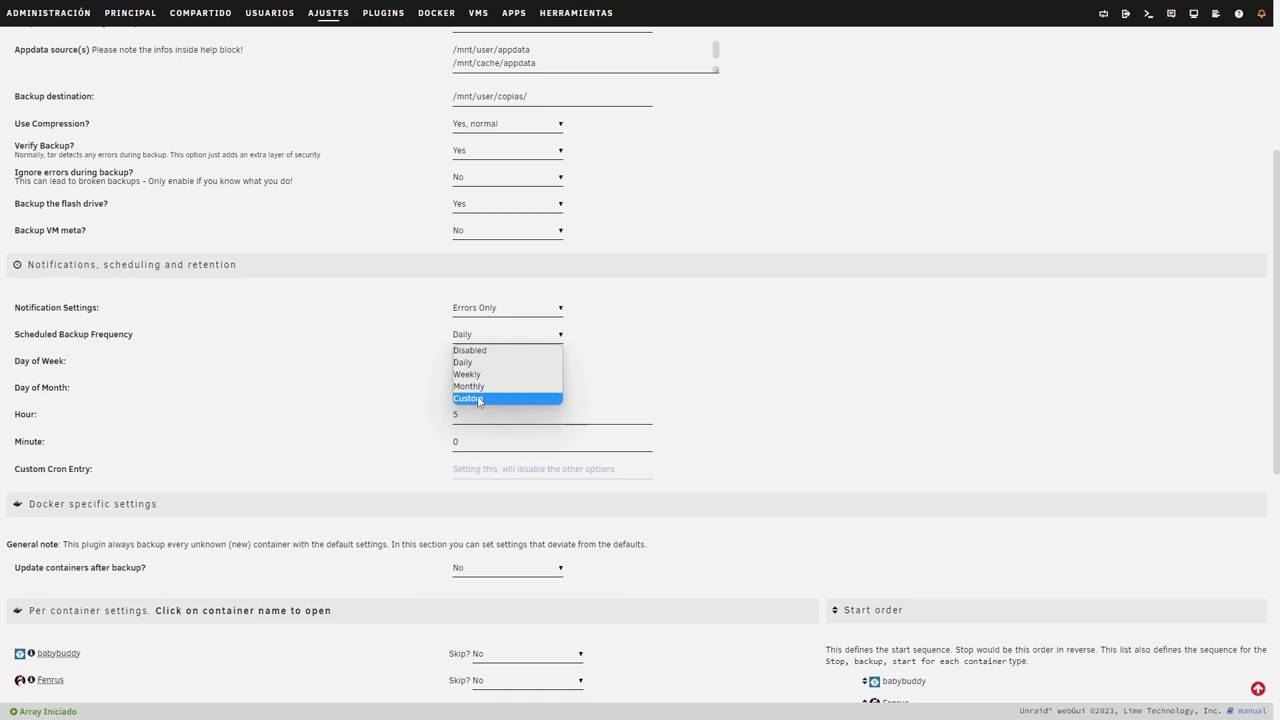
click(480, 399)
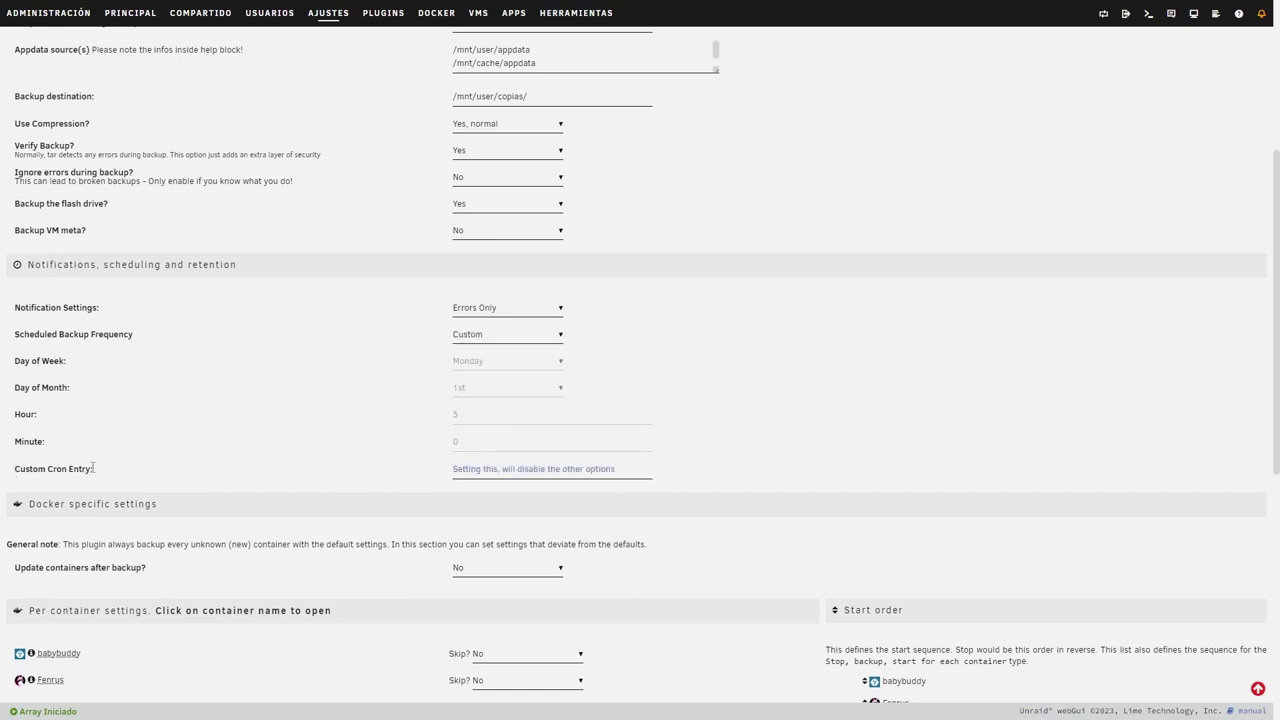
click(562, 469)
click(478, 340)
click(480, 363)
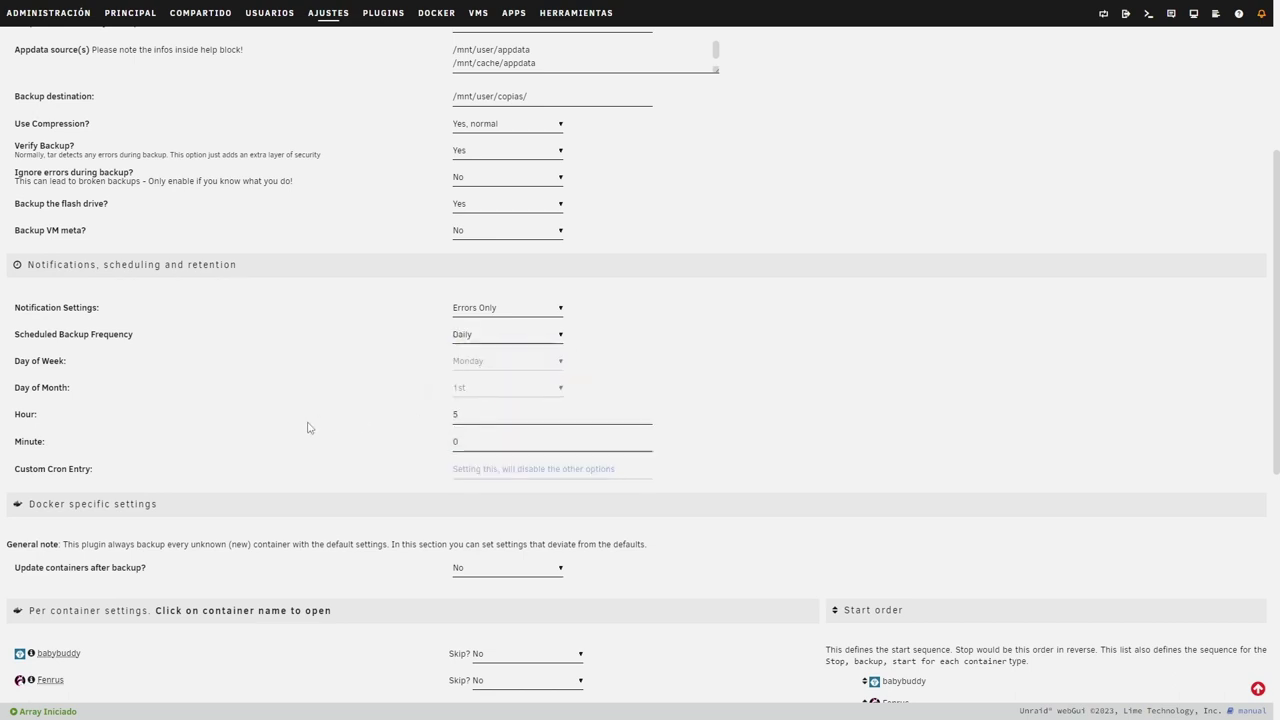
Review the general note in the Docker specific settings and the choices for updating containers after backup.
scroll(309, 428, down, 3)
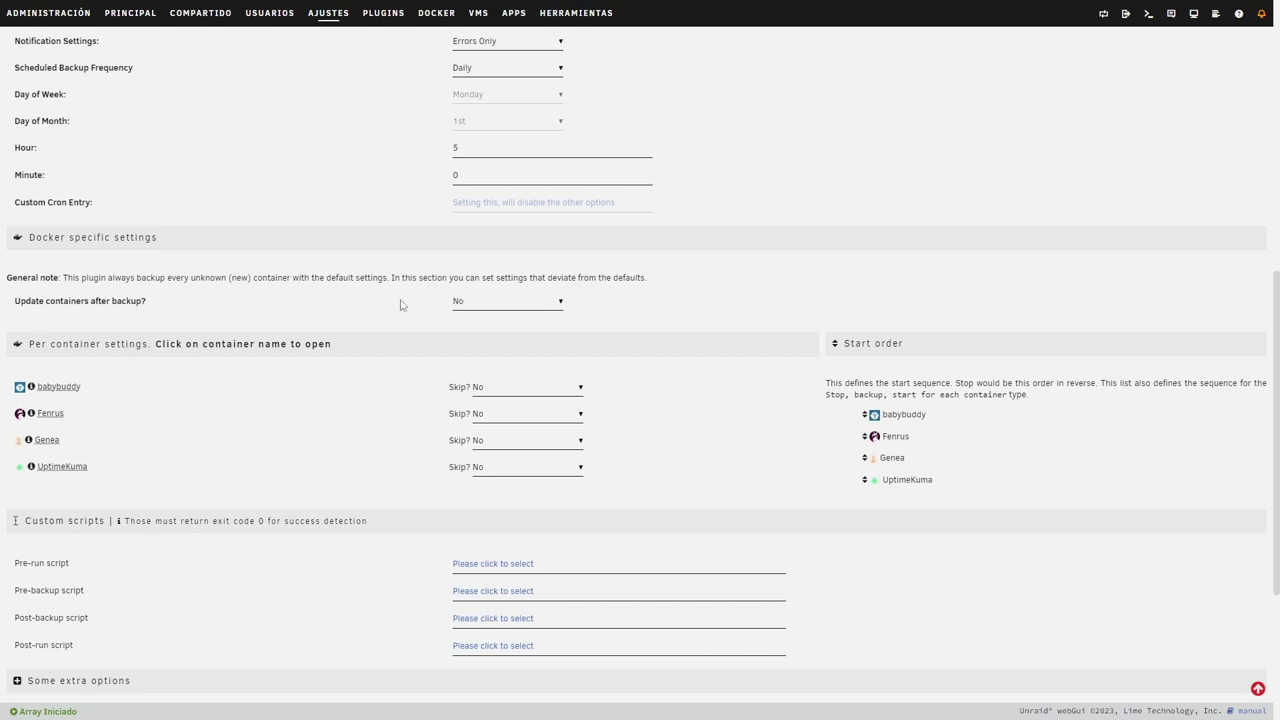
click(507, 308)
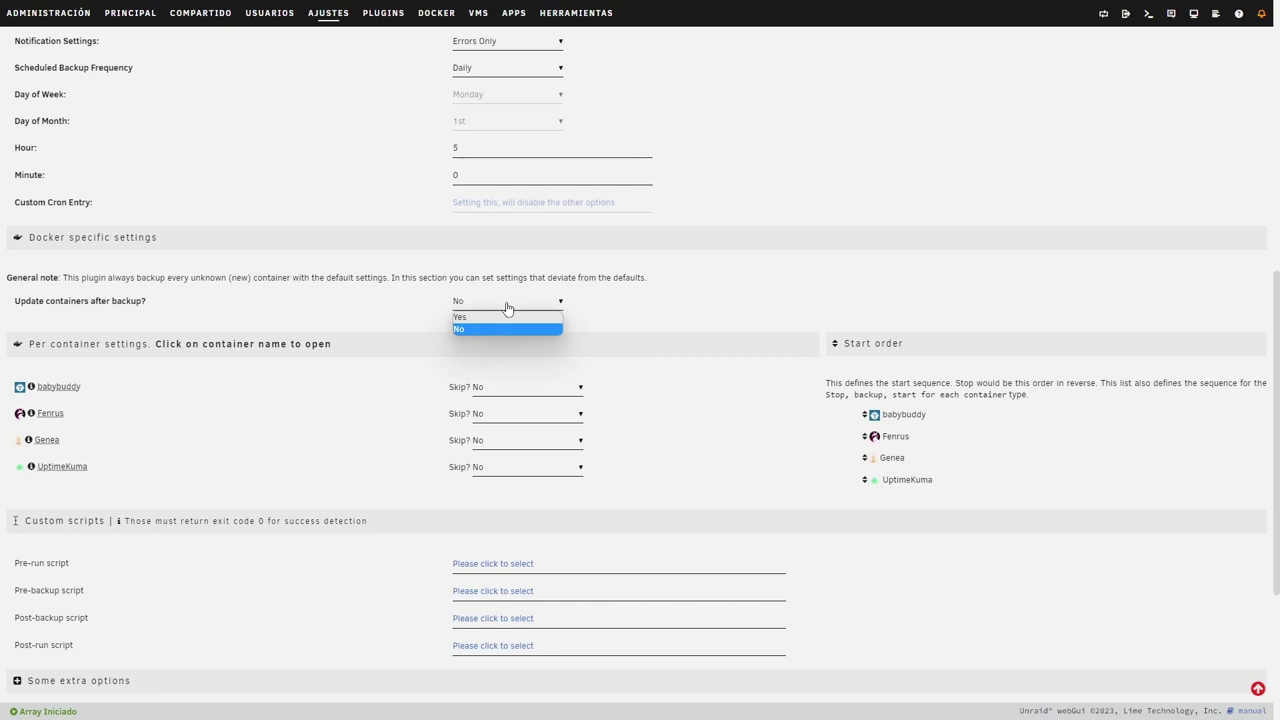
click(507, 306)
click(505, 303)
click(504, 303)
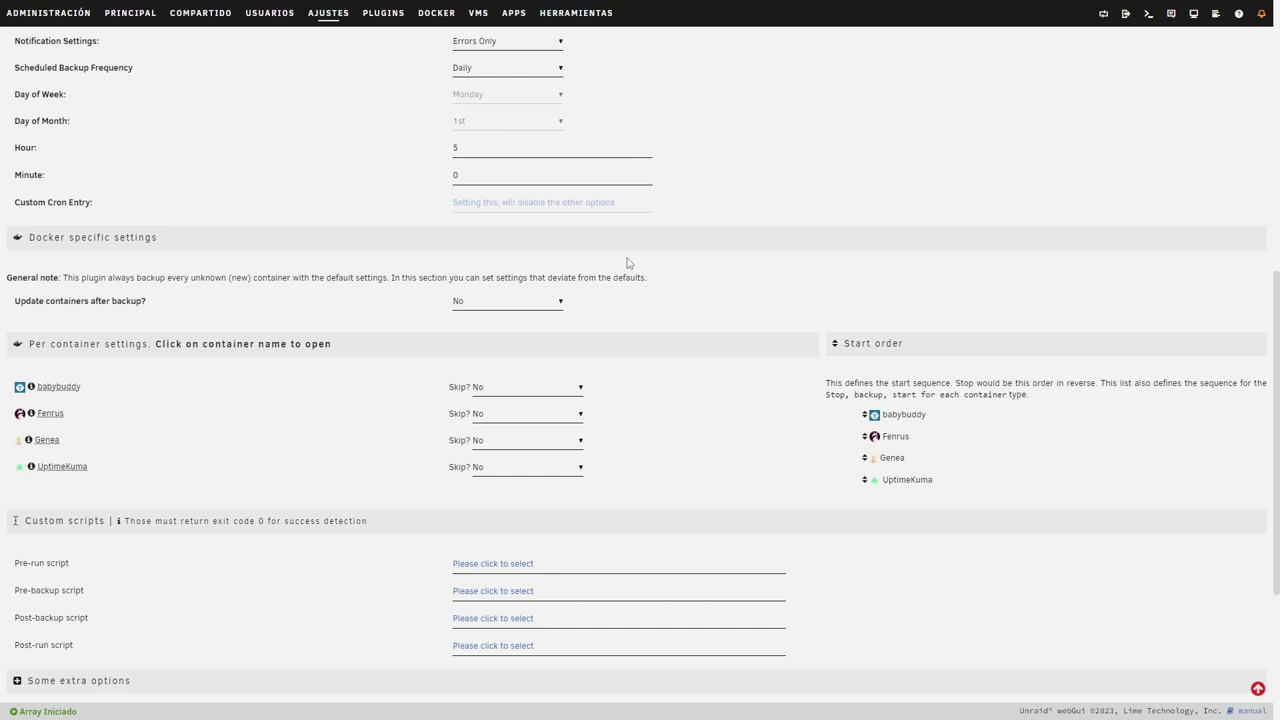
drag(652, 278, 8, 275)
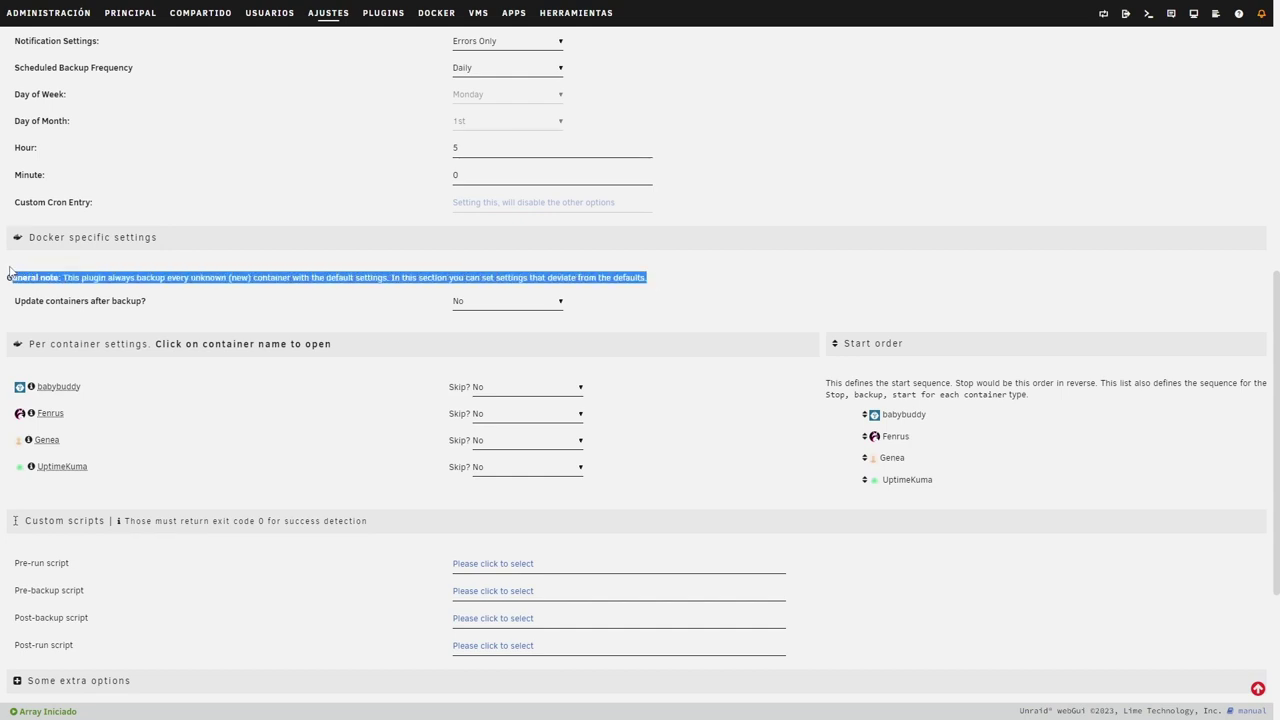
click(161, 302)
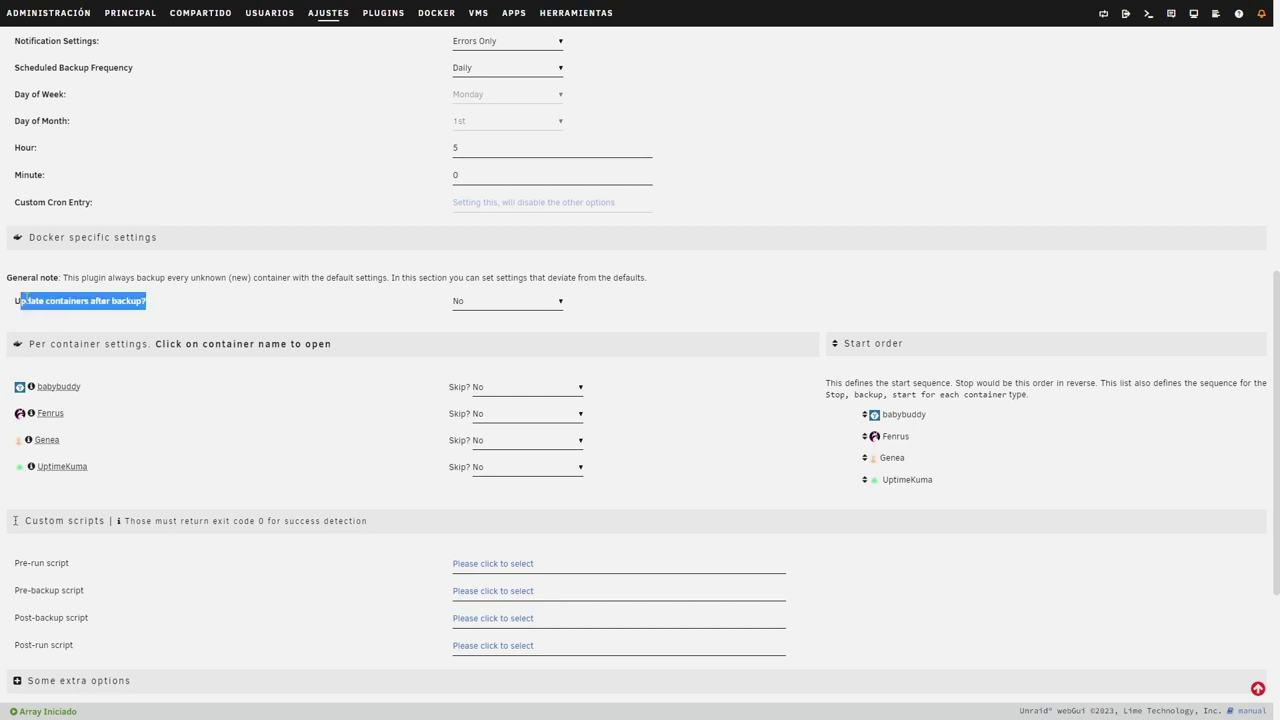
drag(159, 305, 14, 301)
click(158, 308)
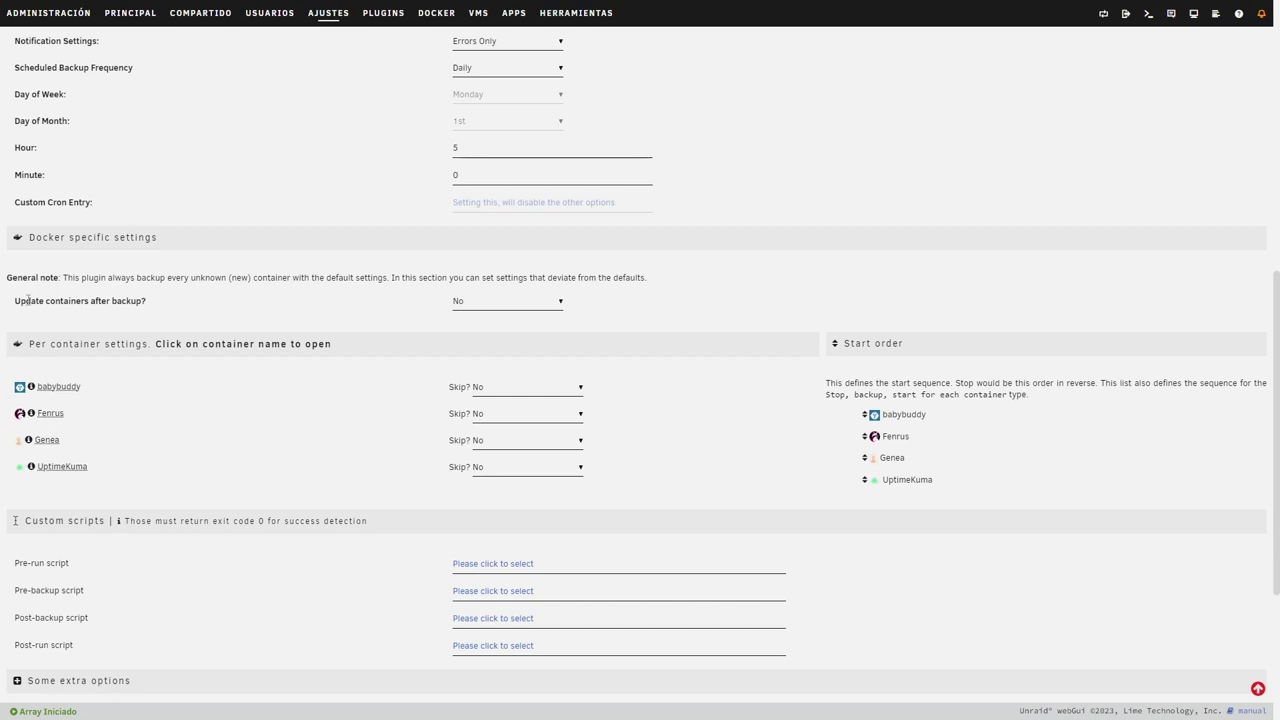
Review the Update containers after backup option and the per container settings heading.
drag(147, 301, 131, 301)
click(151, 302)
drag(28, 344, 340, 346)
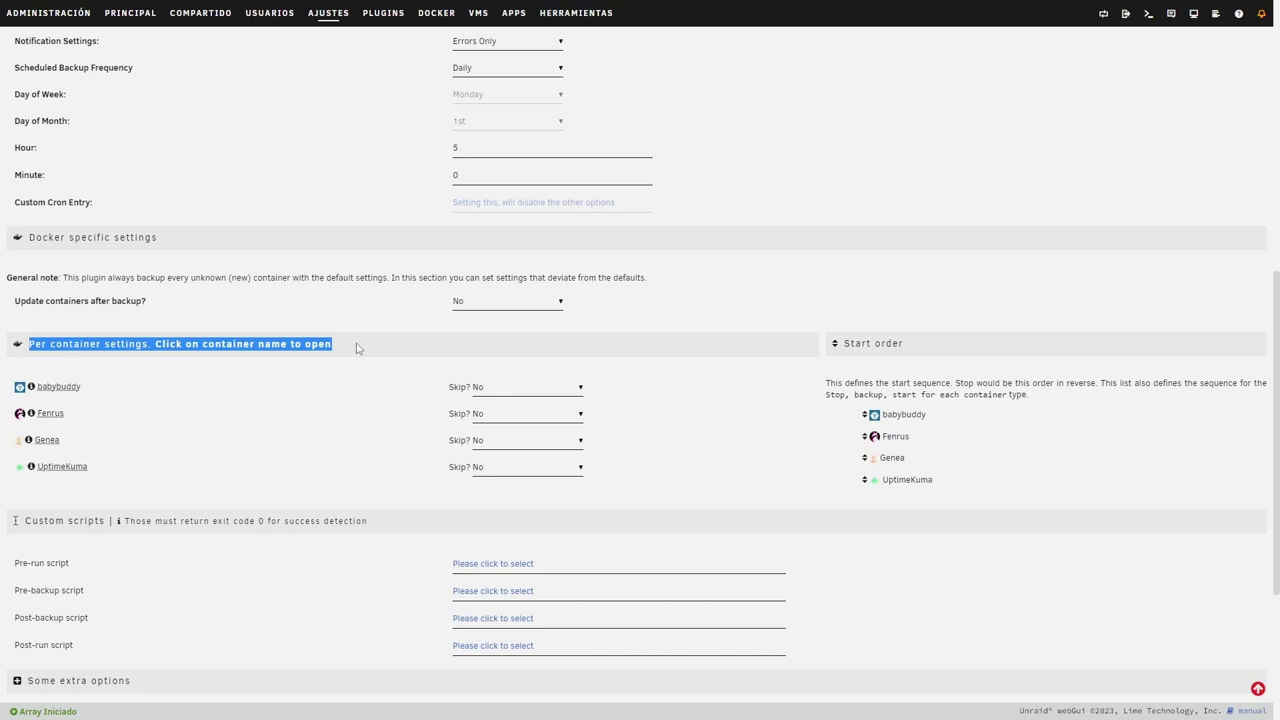
click(352, 350)
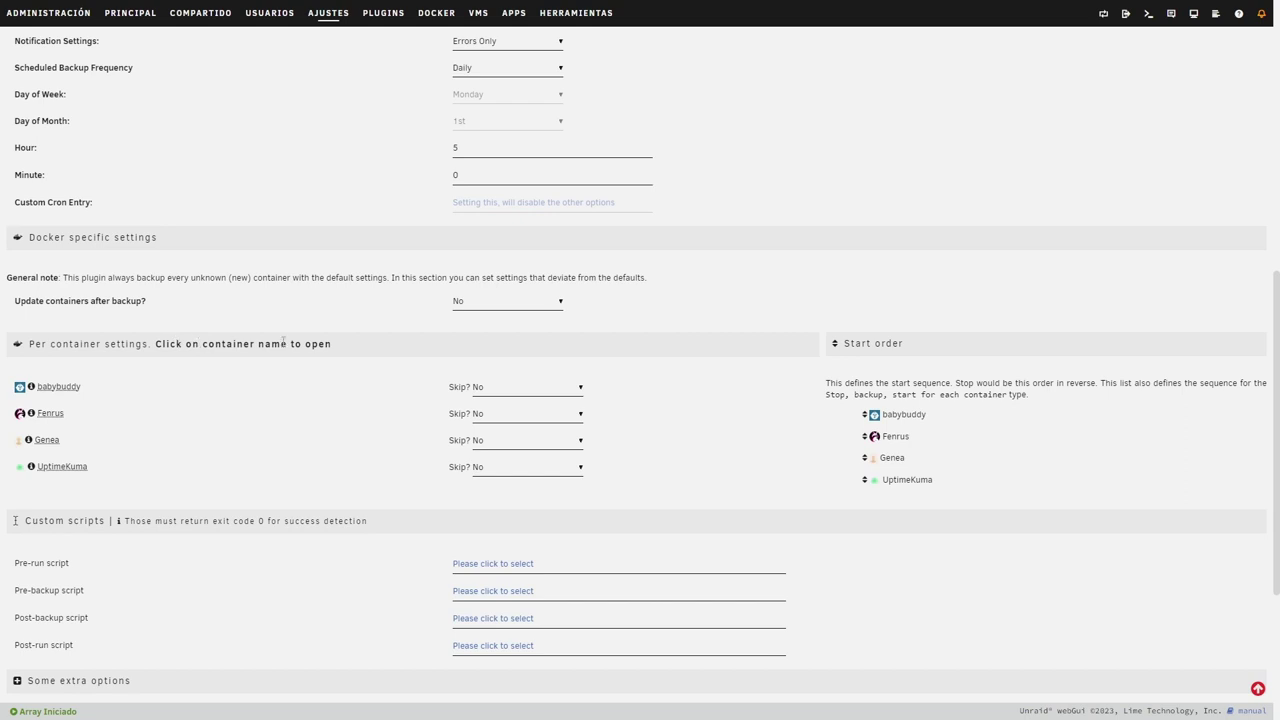
drag(156, 343, 334, 344)
click(348, 347)
Examine the babybuddy container's backup options, collapse them, and review its Skip setting.
click(58, 387)
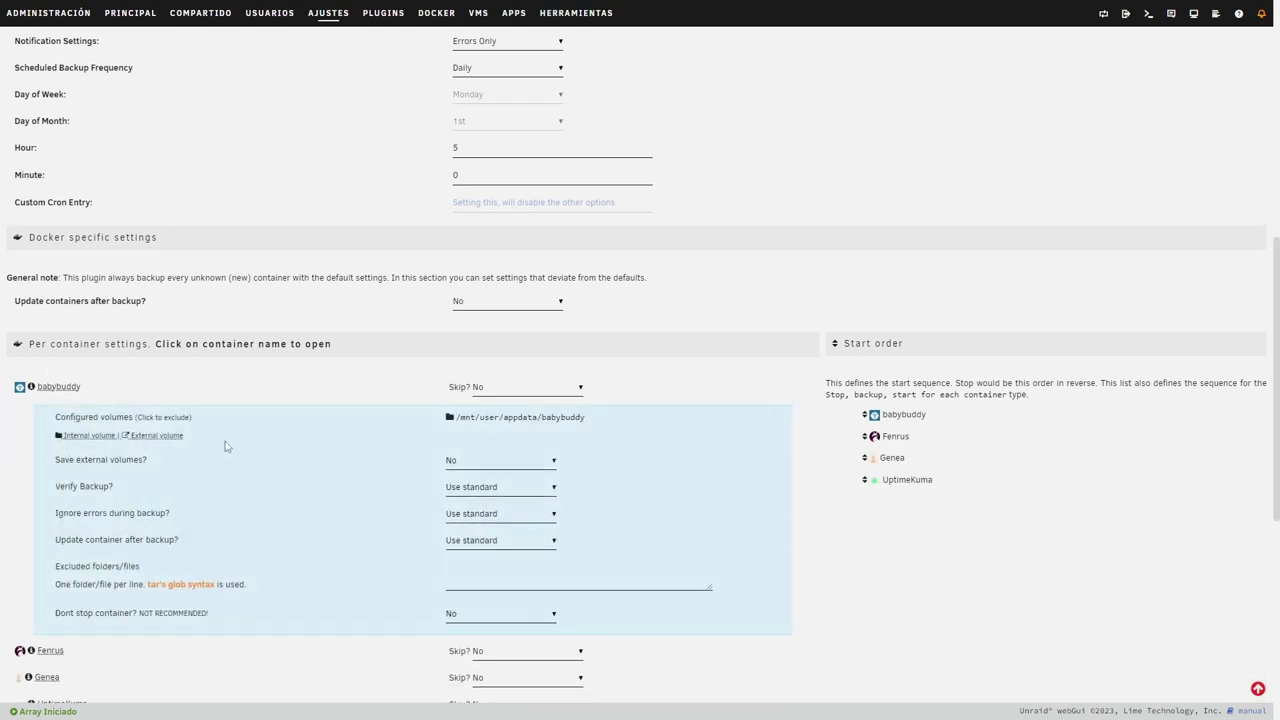
scroll(225, 445, down, 2)
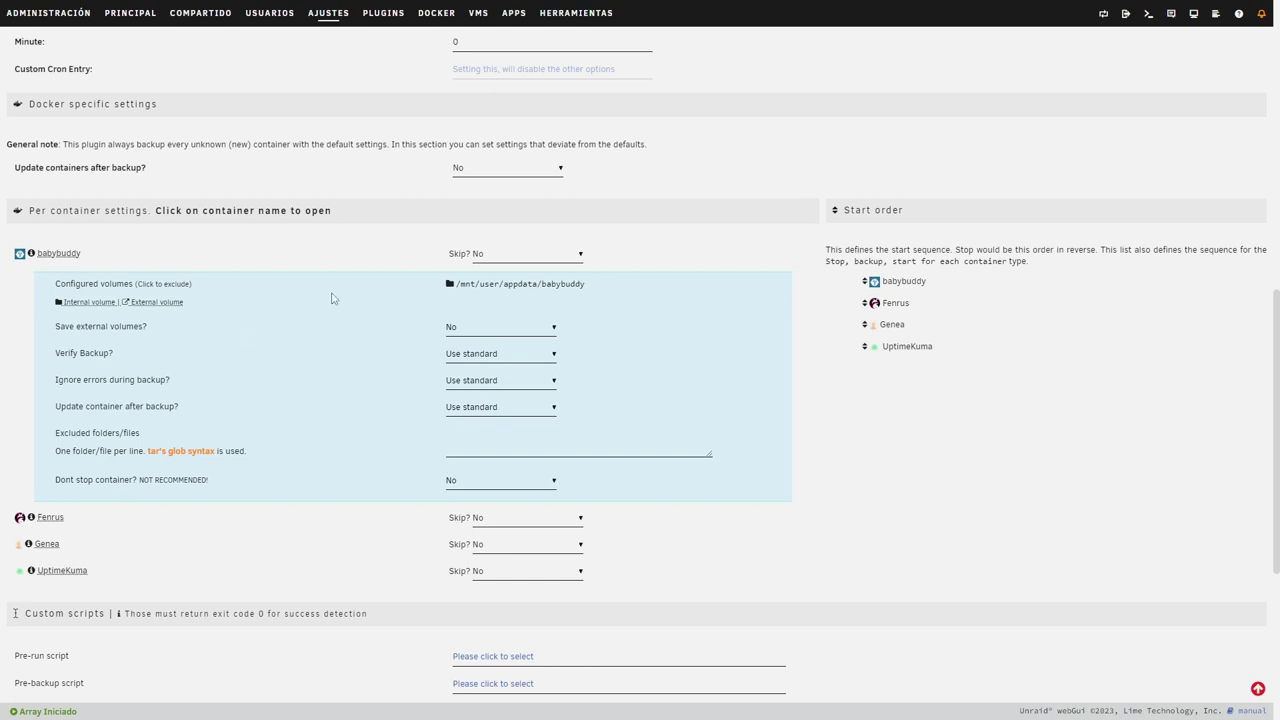
click(62, 254)
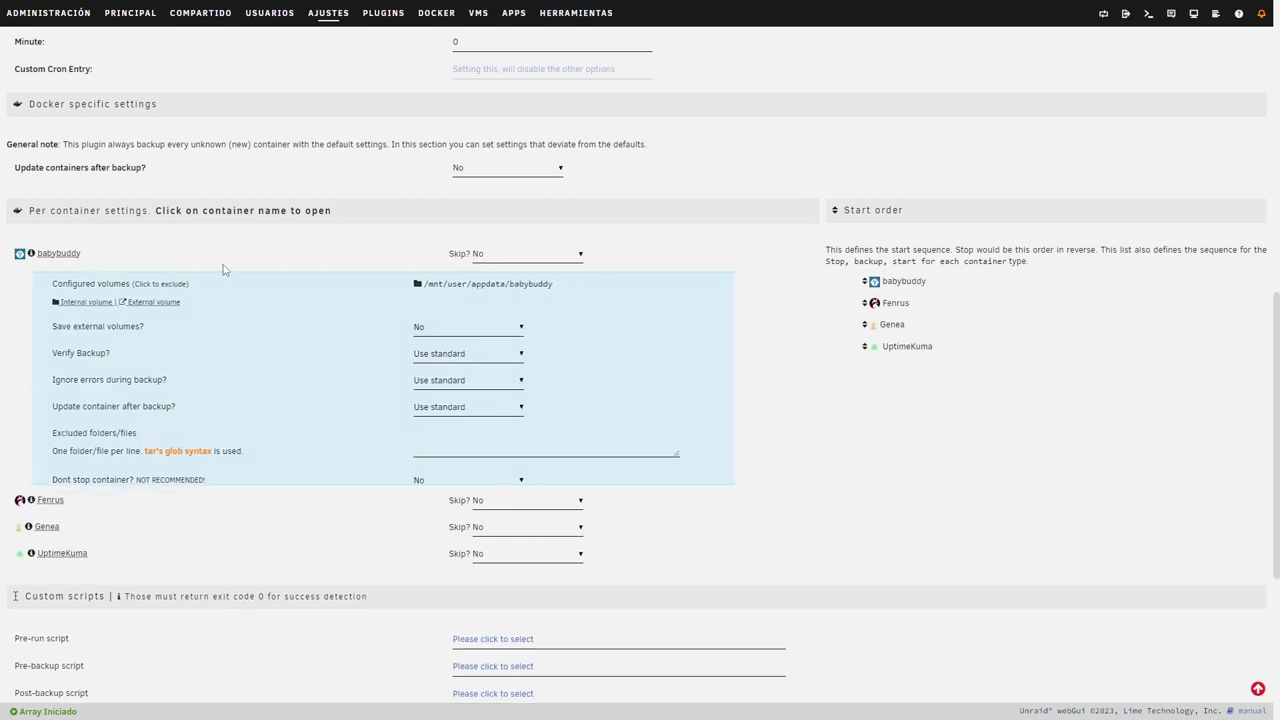
drag(450, 256, 467, 260)
click(466, 259)
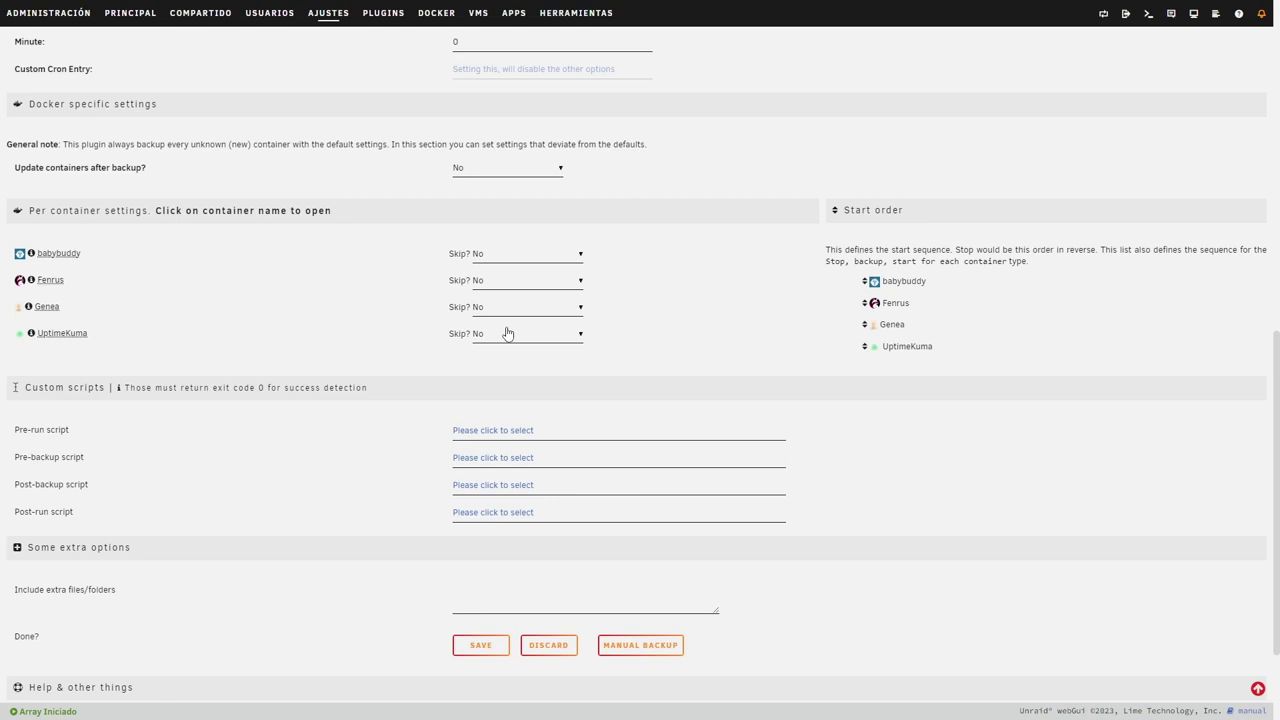
Expand the babybuddy container's settings and review its Save external volumes option.
click(58, 253)
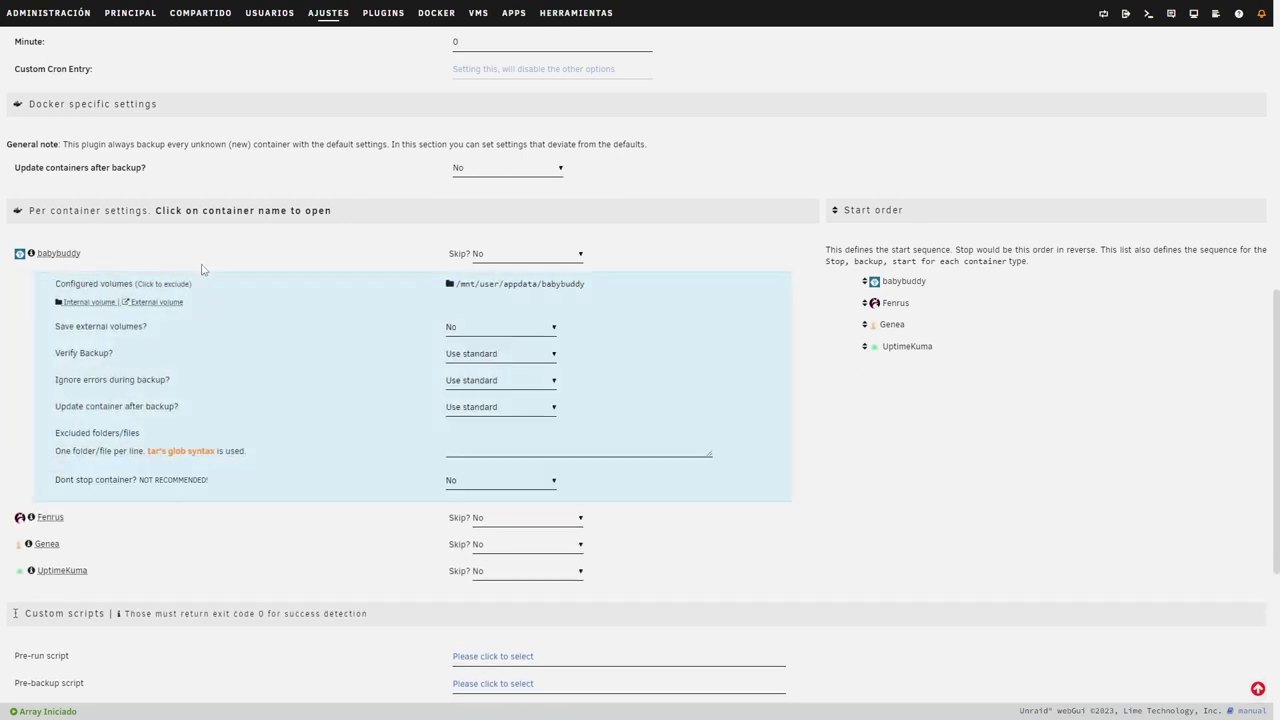
scroll(303, 268, down, 1)
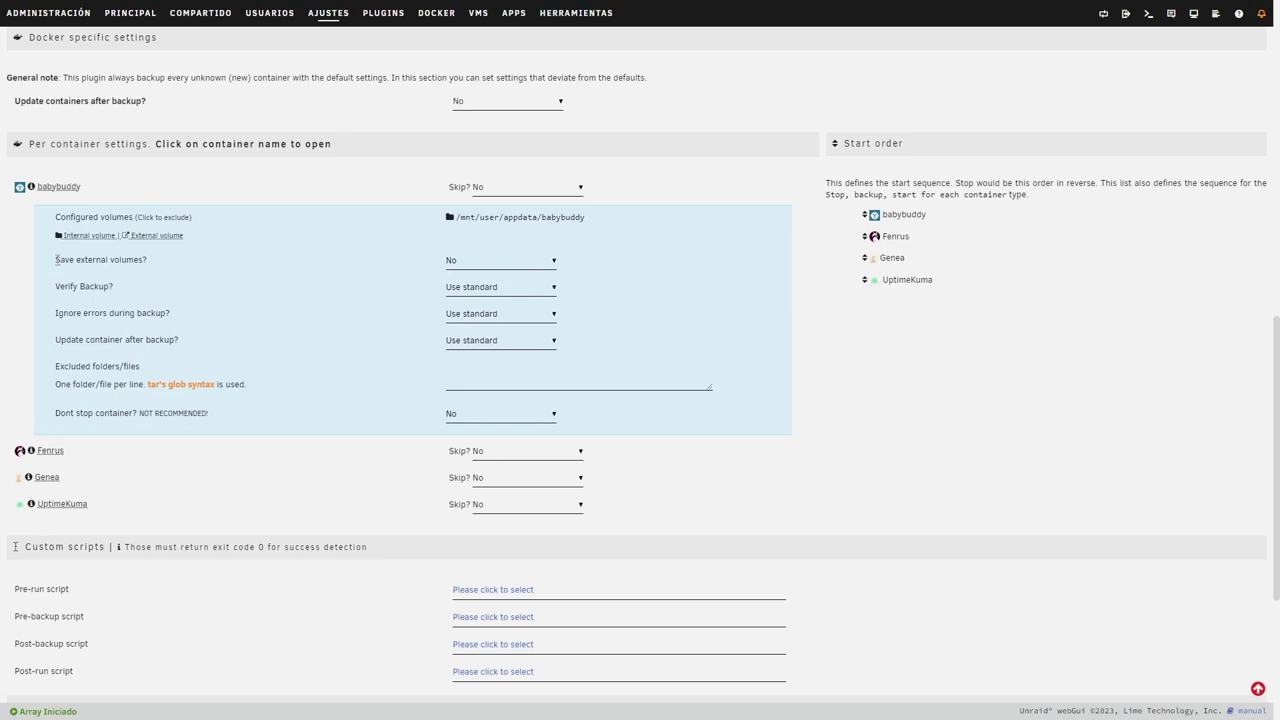
drag(57, 260, 150, 262)
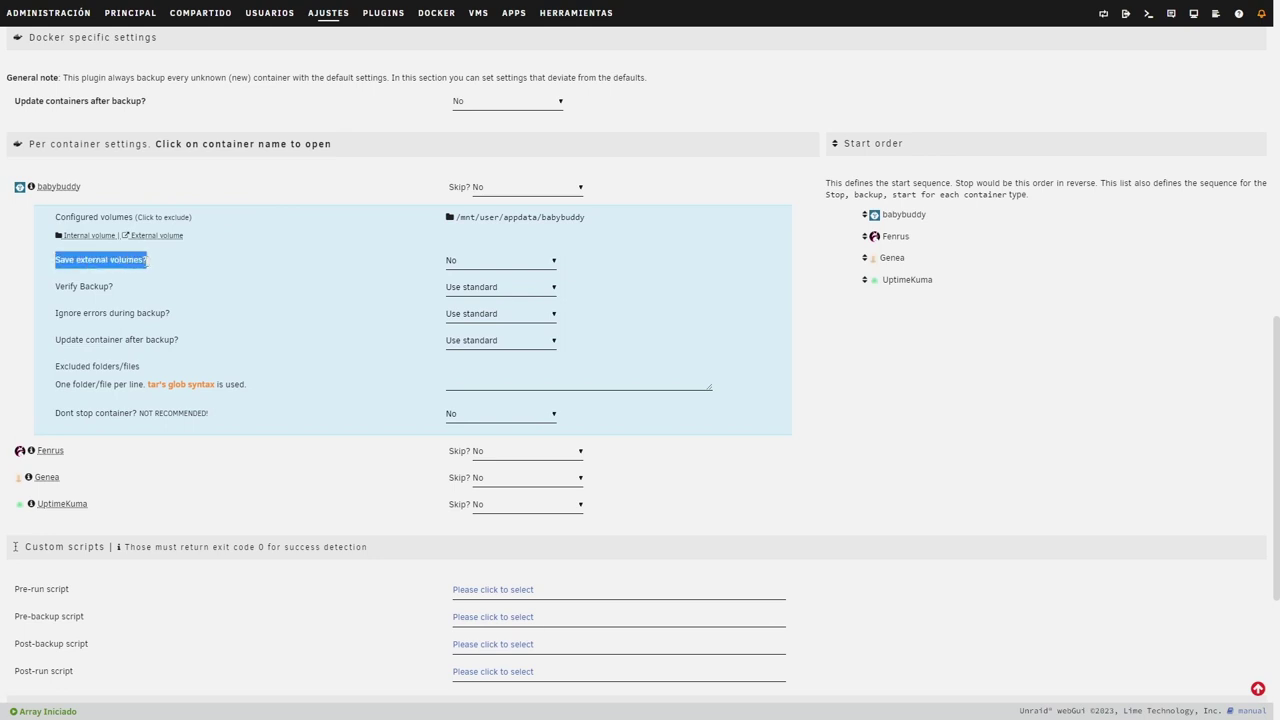
click(153, 264)
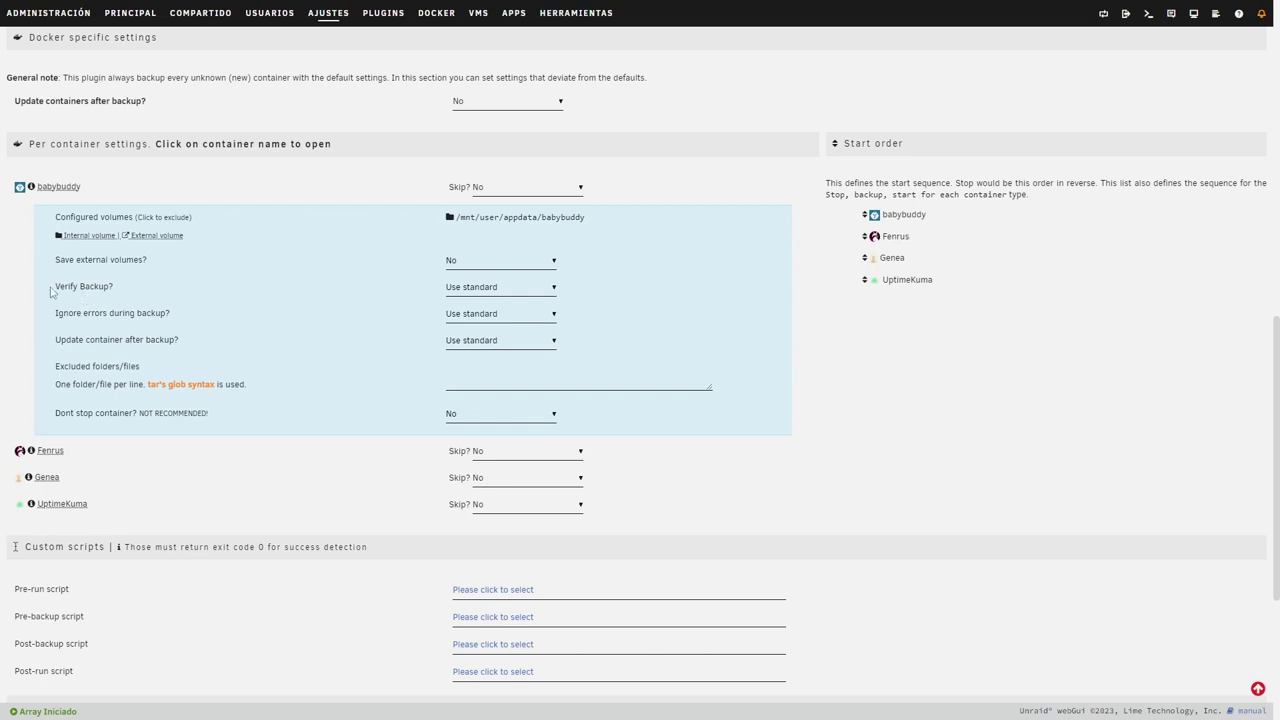
Compare babybuddy's Verify Backup option with the main setting, try it as No, and return it to Use standard.
drag(55, 288, 125, 290)
click(125, 290)
scroll(503, 289, up, 6)
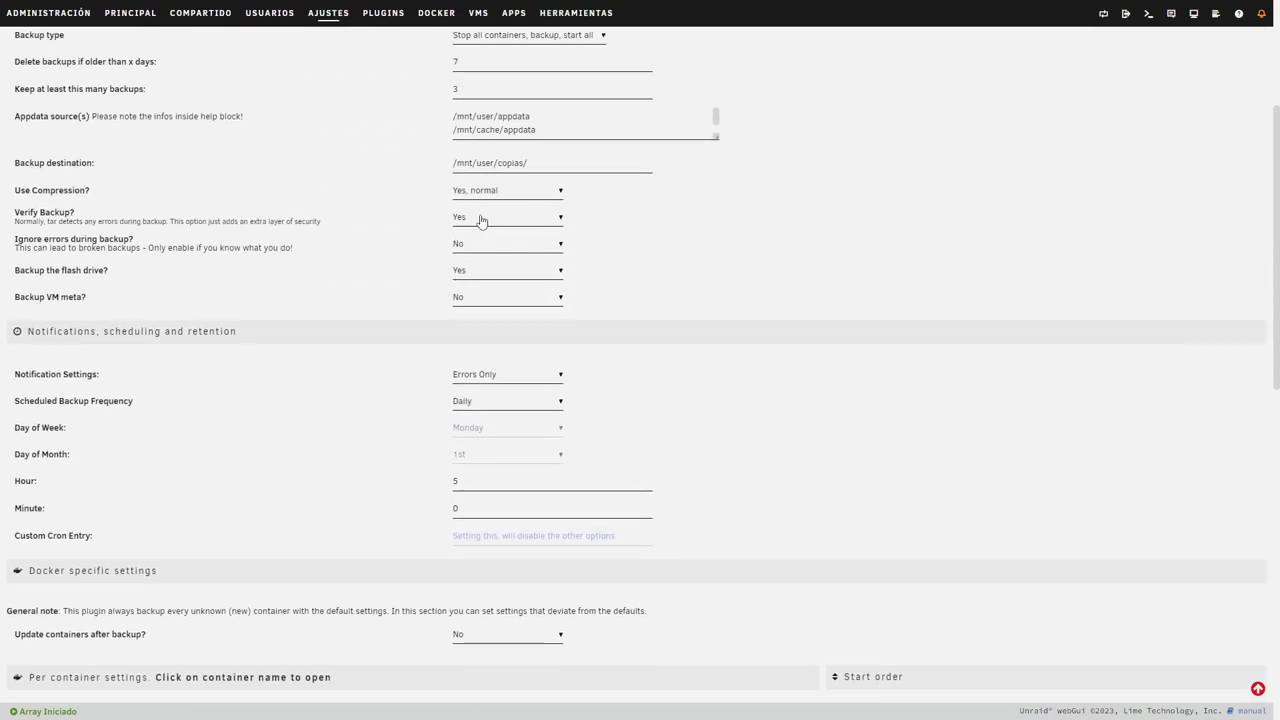
scroll(481, 220, down, 6)
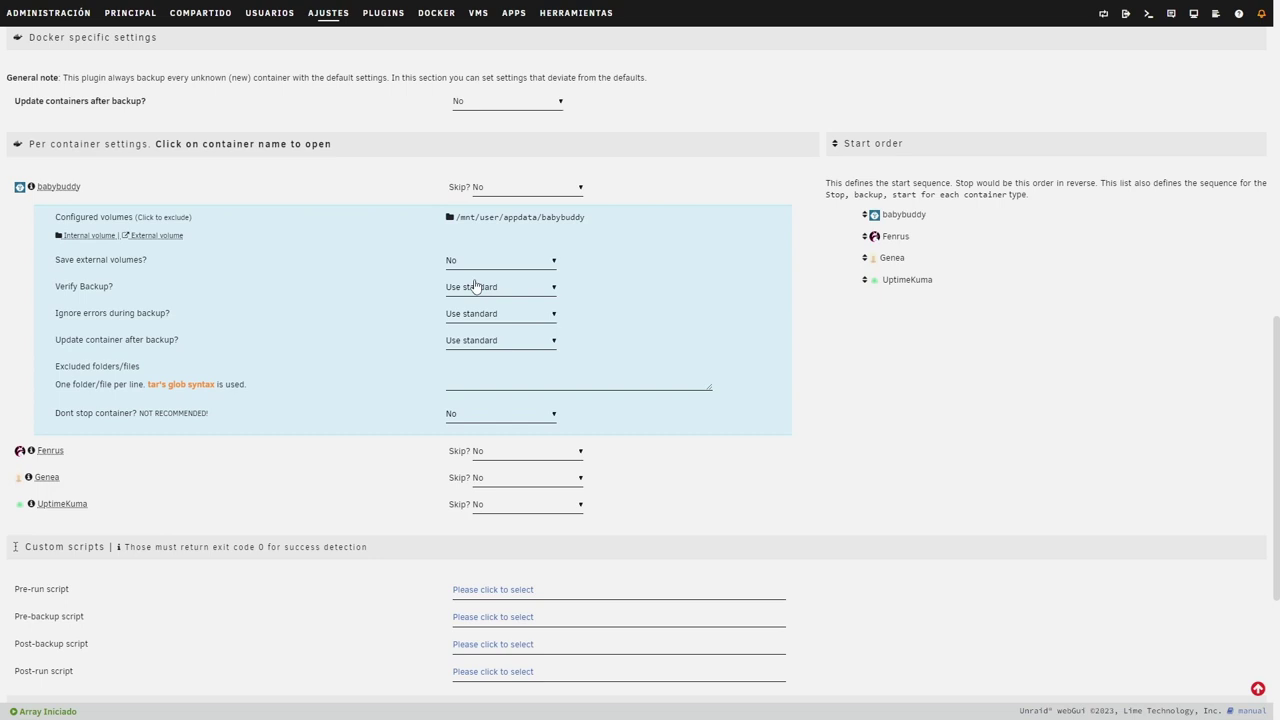
click(510, 288)
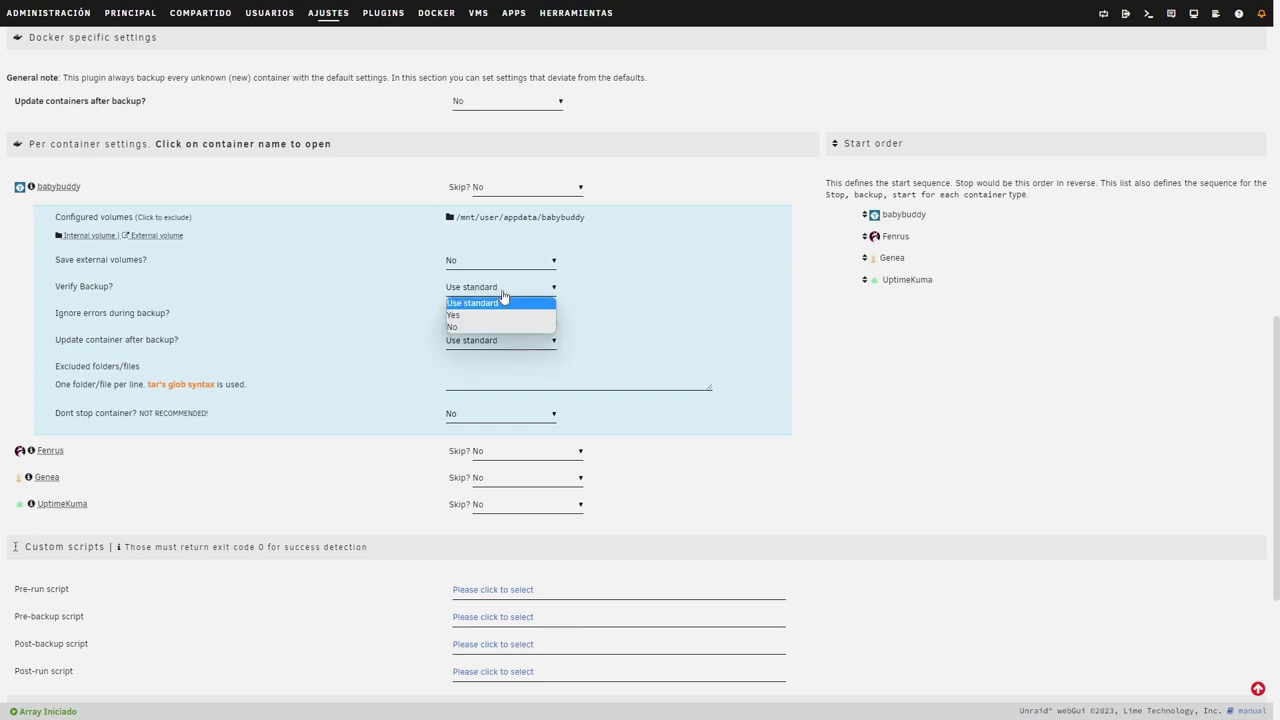
click(480, 328)
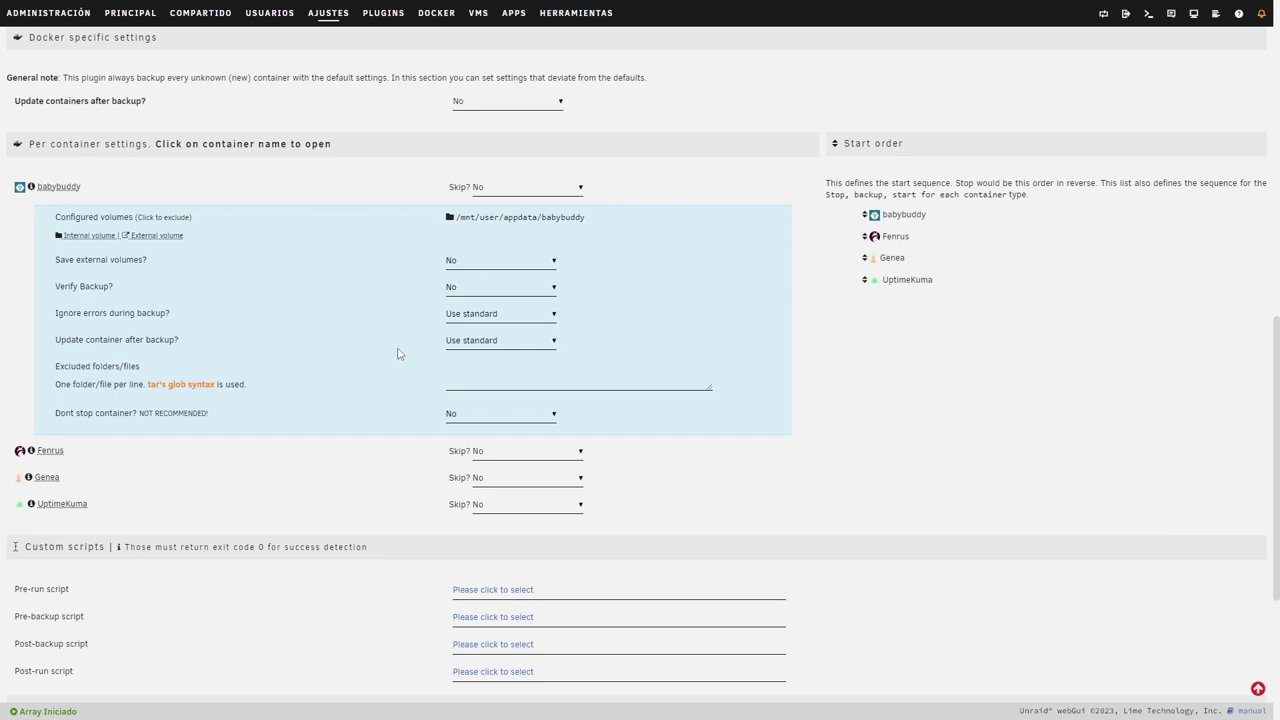
click(471, 288)
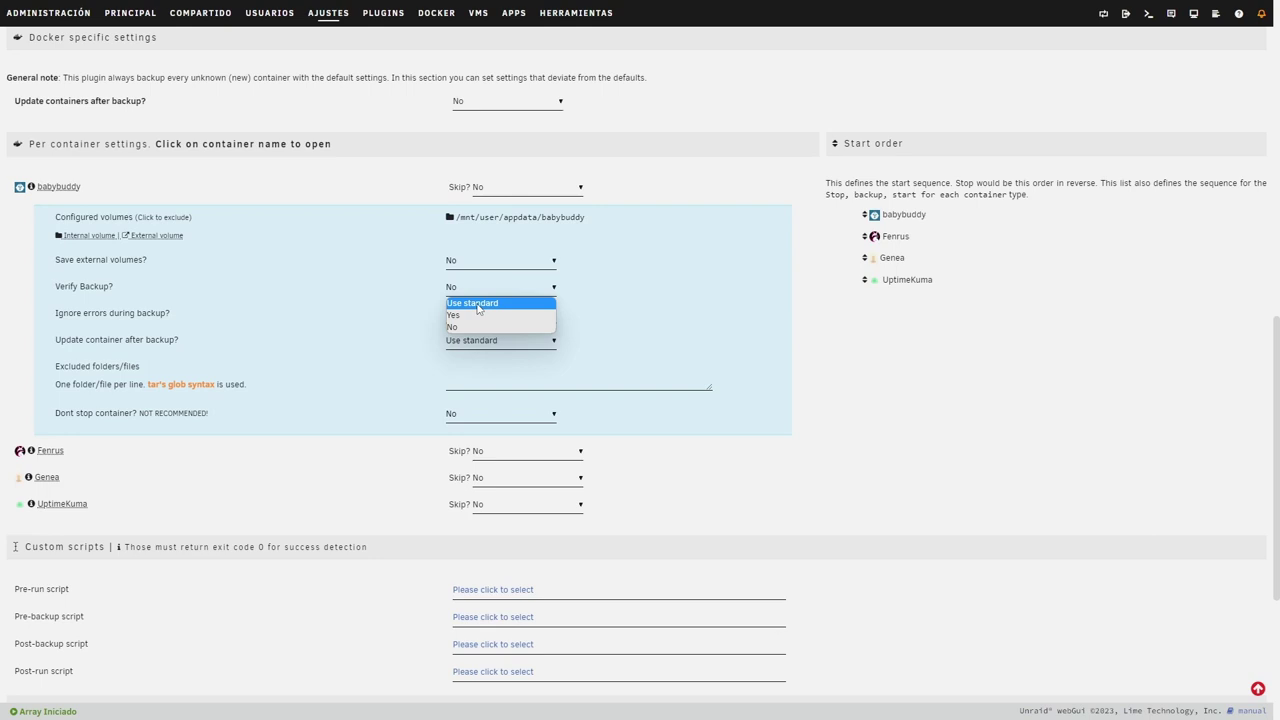
click(477, 305)
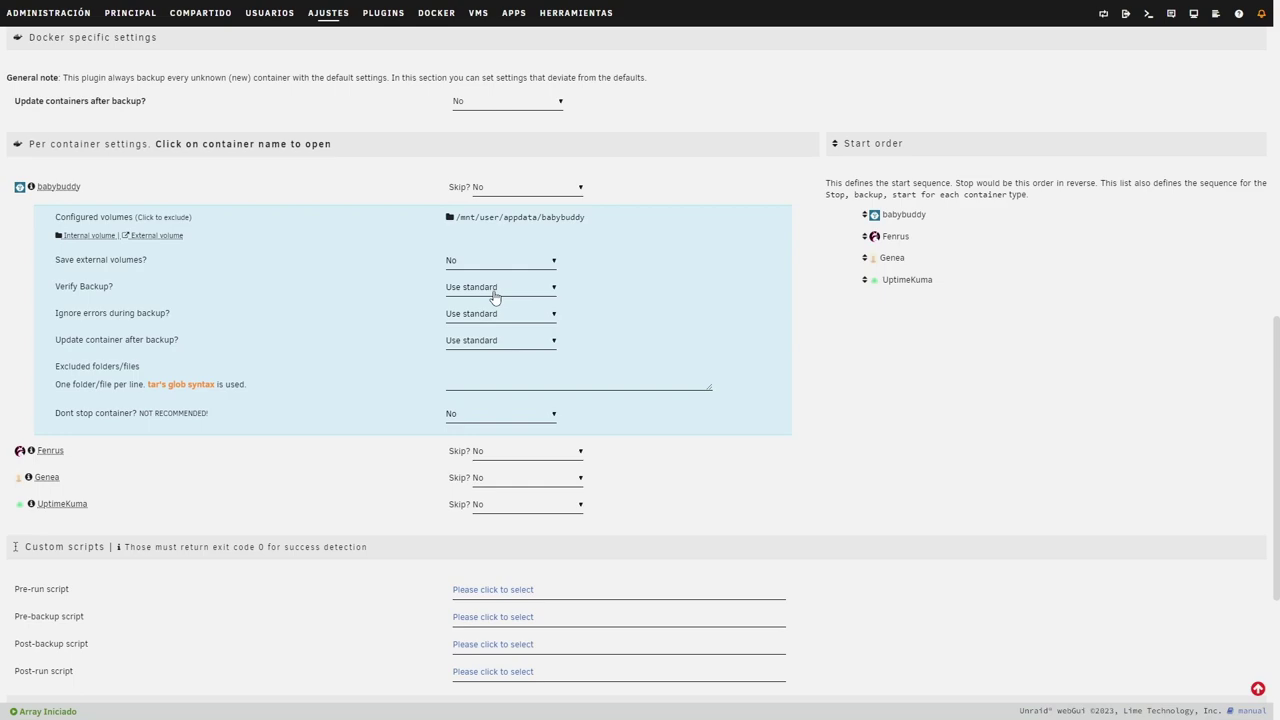
Check the main backup settings and babybuddy's Ignore errors during backup choices, keeping Use standard.
scroll(486, 343, up, 15)
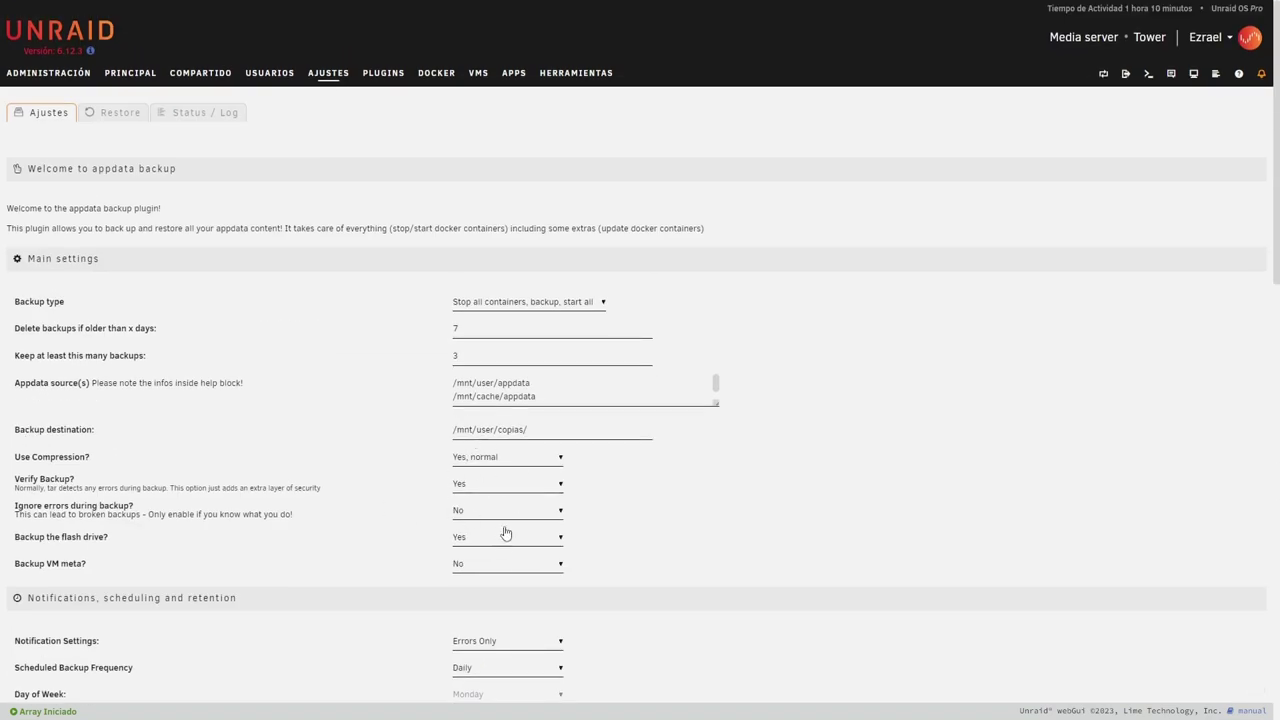
scroll(326, 408, down, 12)
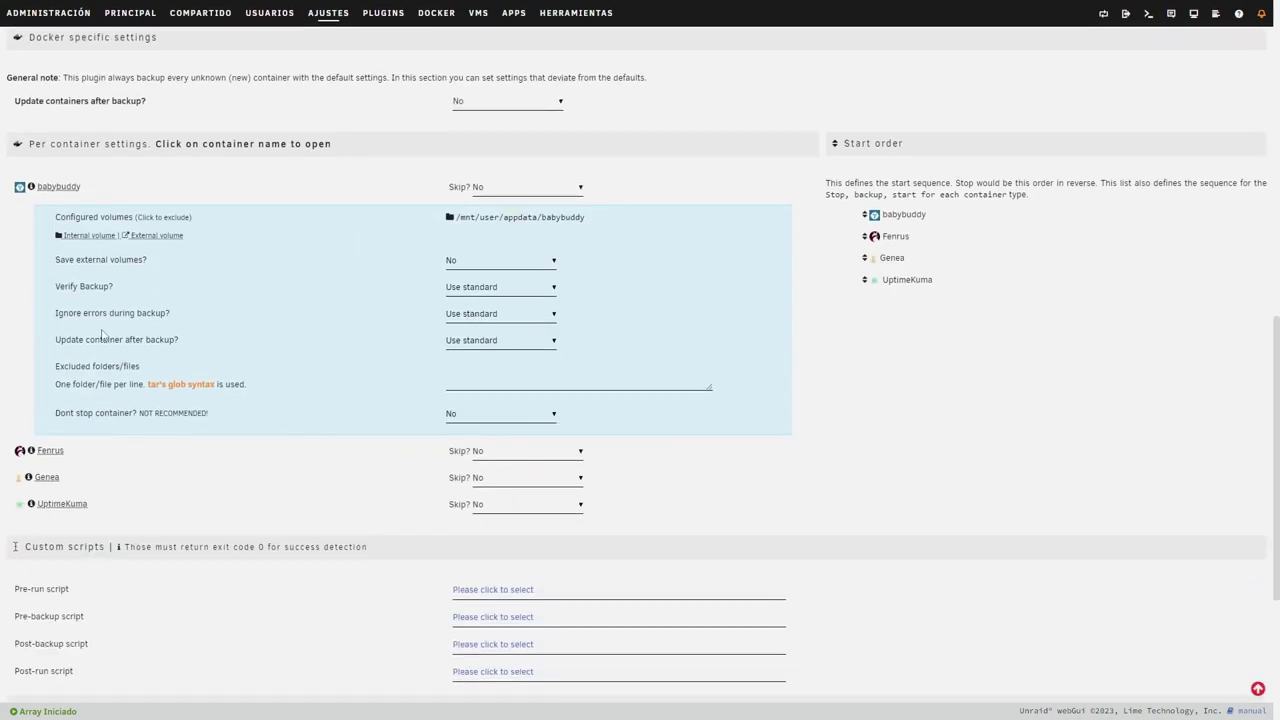
click(506, 316)
click(506, 316)
click(508, 314)
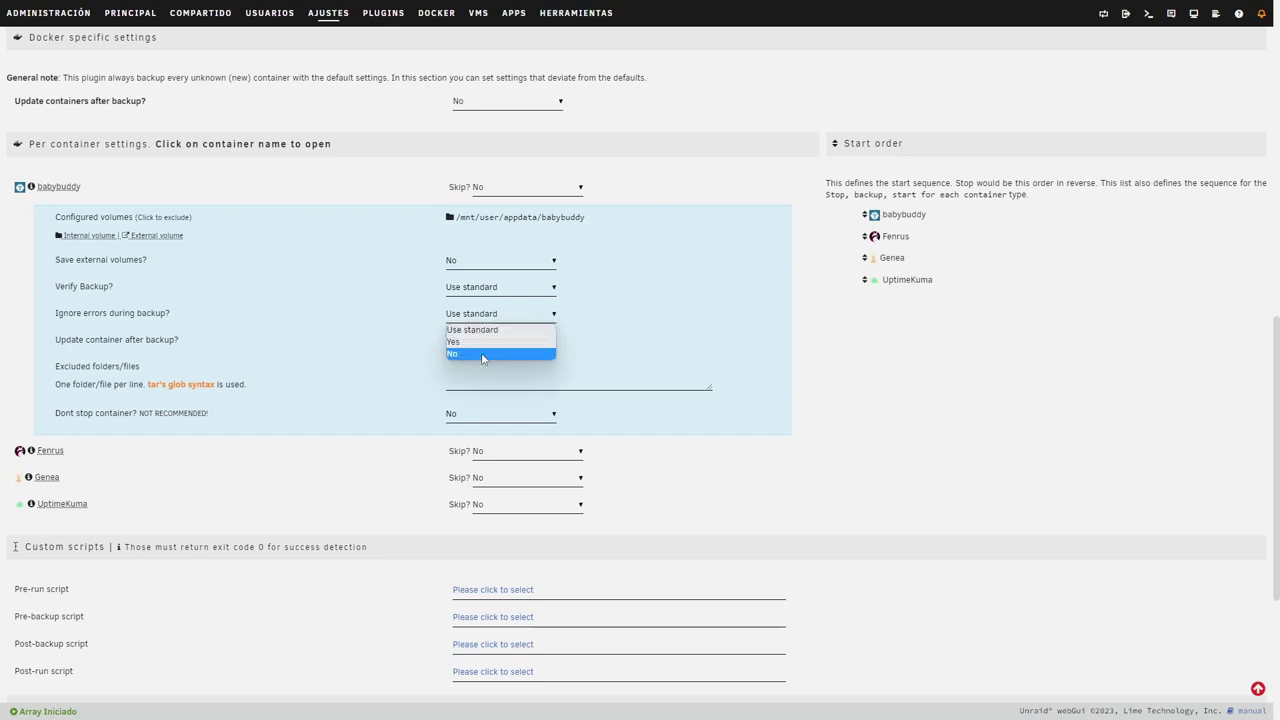
click(496, 331)
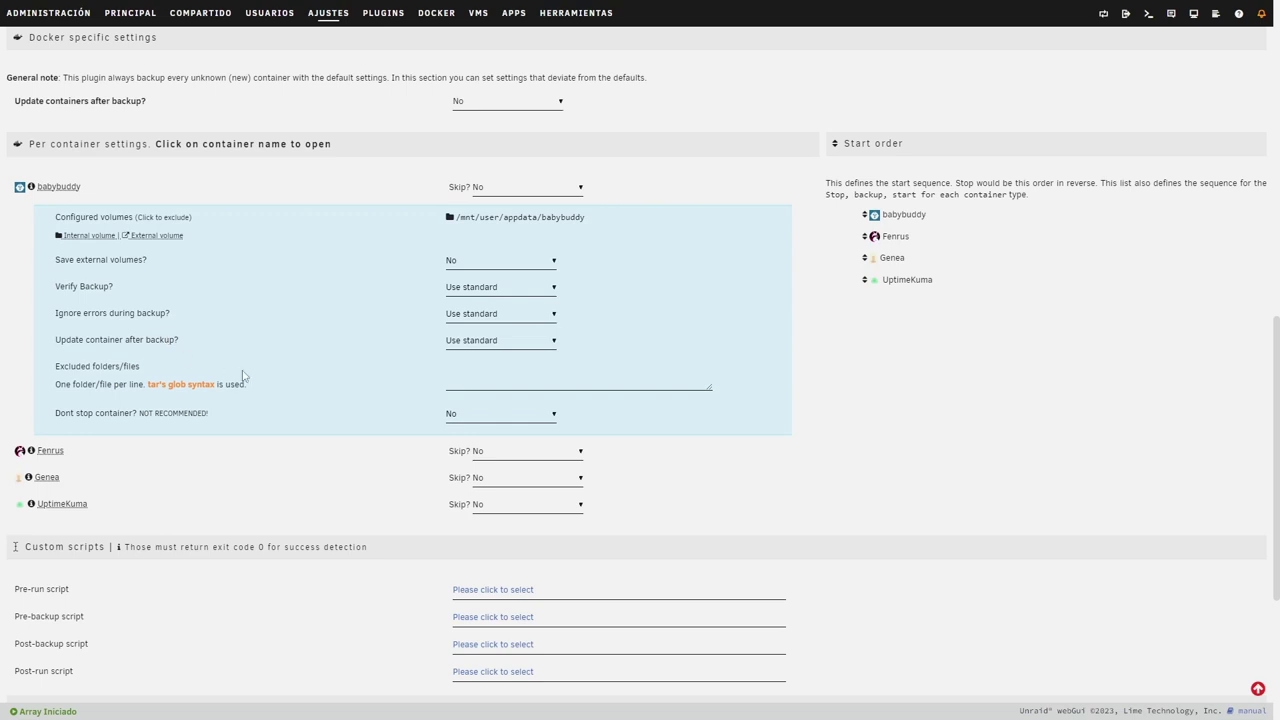
Set Update container after backup to No for the babybuddy container.
scroll(243, 374, up, 2)
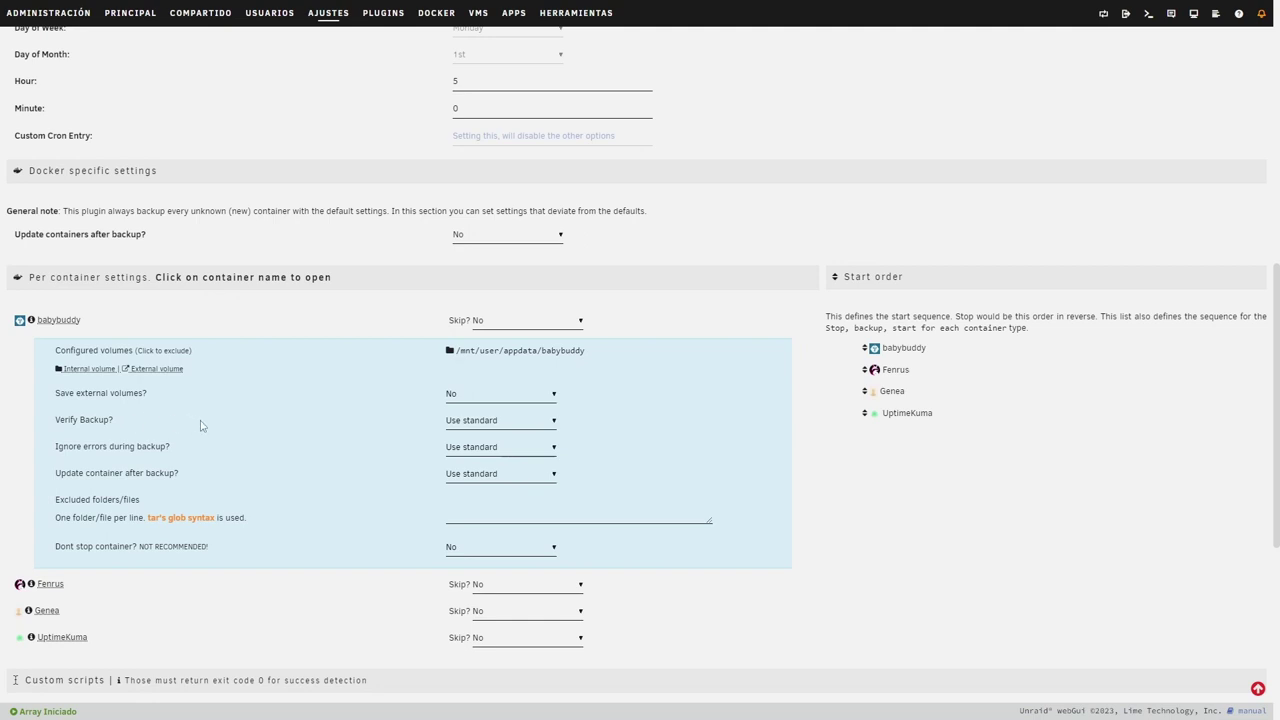
scroll(200, 426, down, 2)
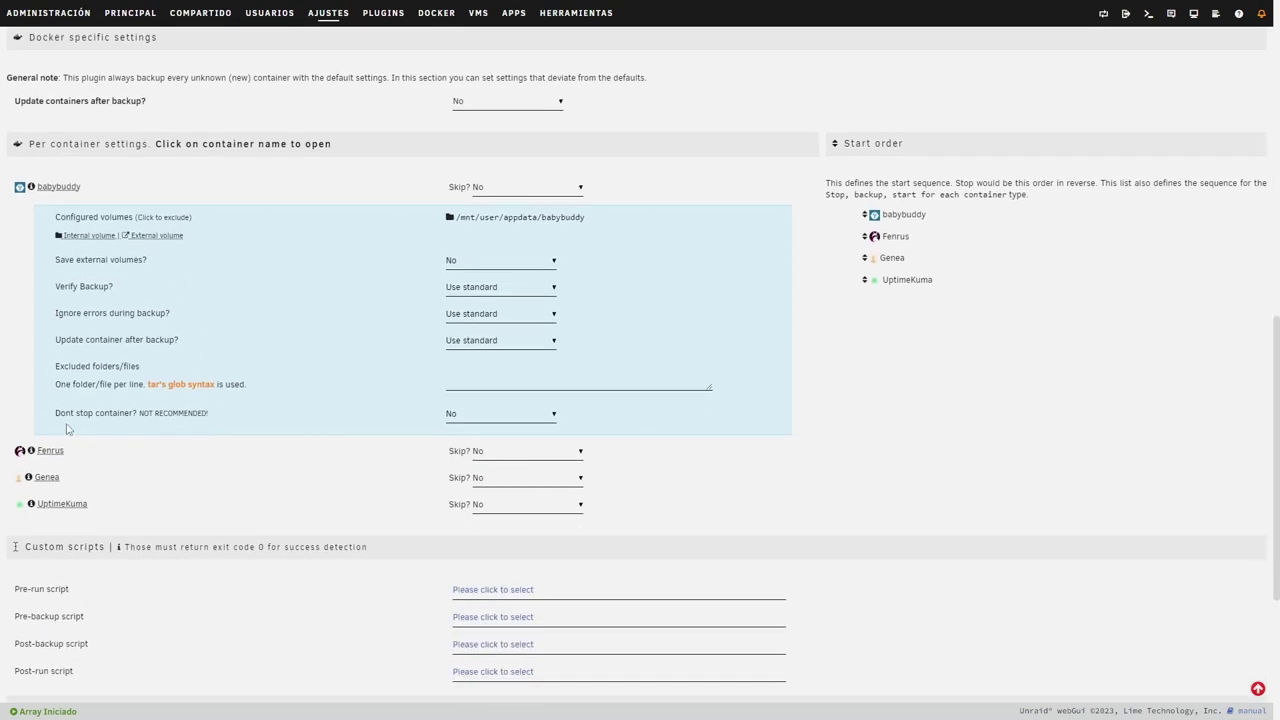
click(495, 342)
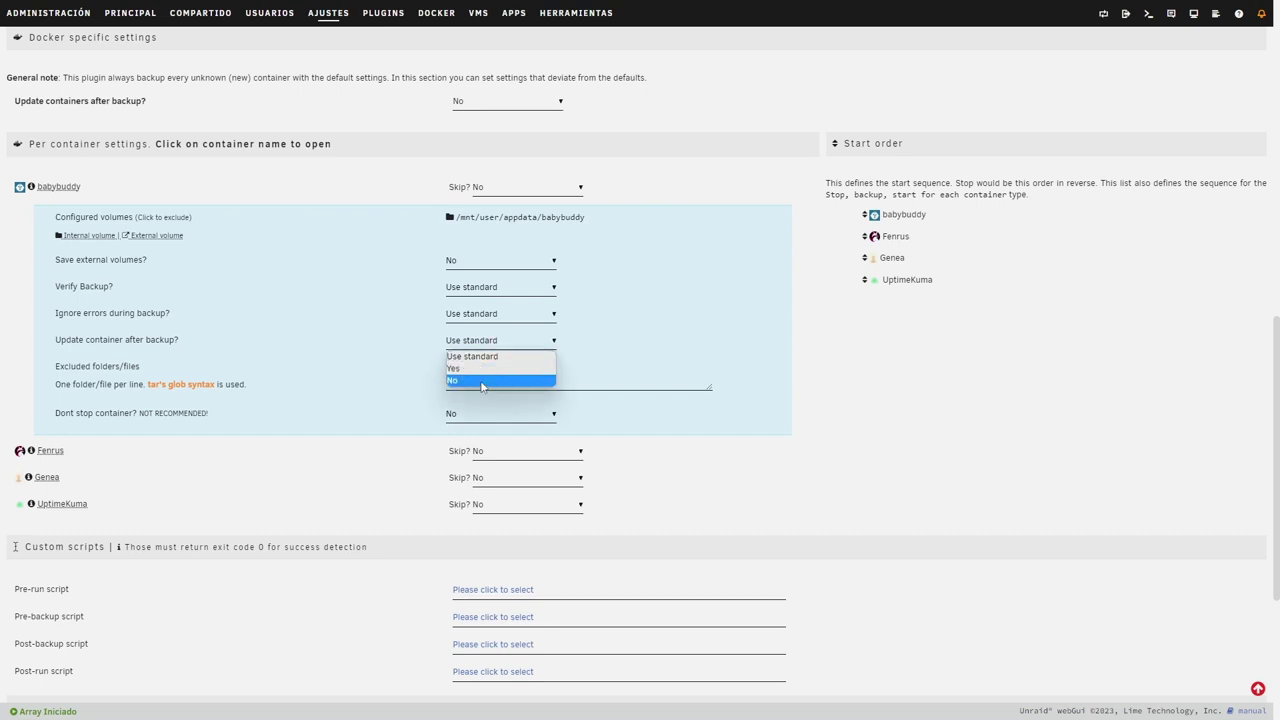
click(482, 381)
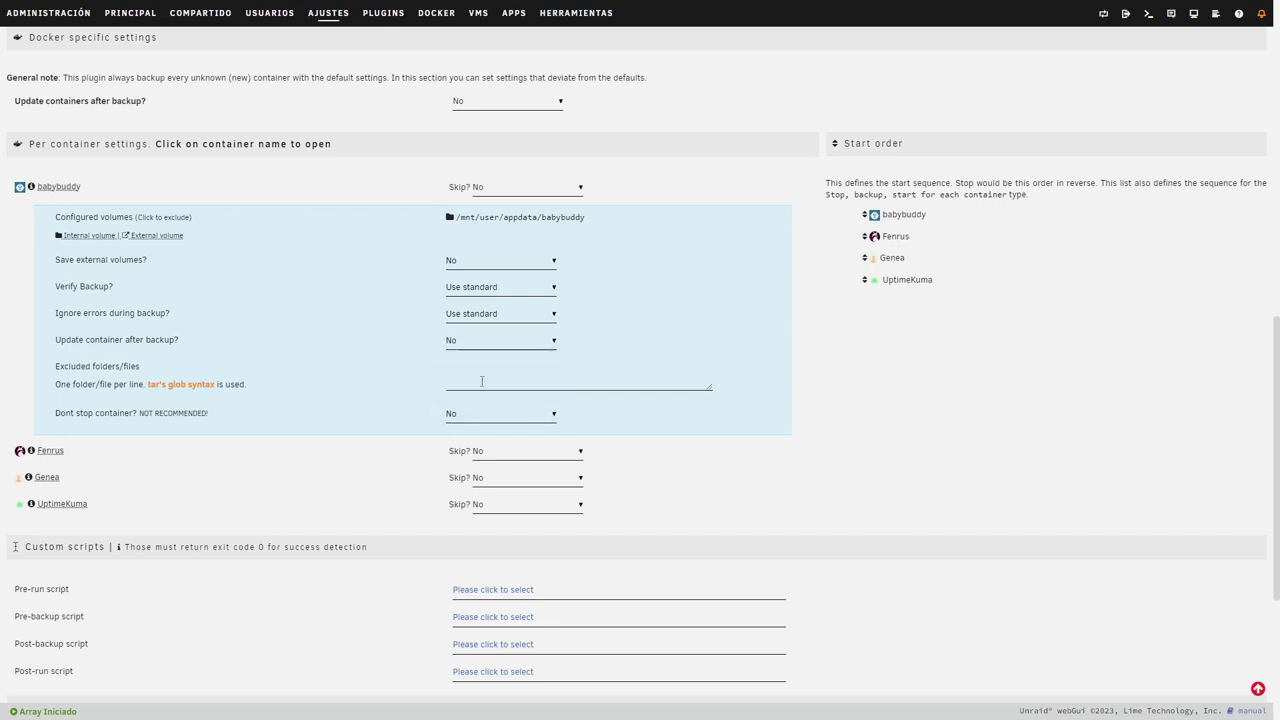
Switch the general Update containers after backup option to Yes, and return it to No.
click(491, 104)
click(485, 117)
click(492, 106)
click(489, 129)
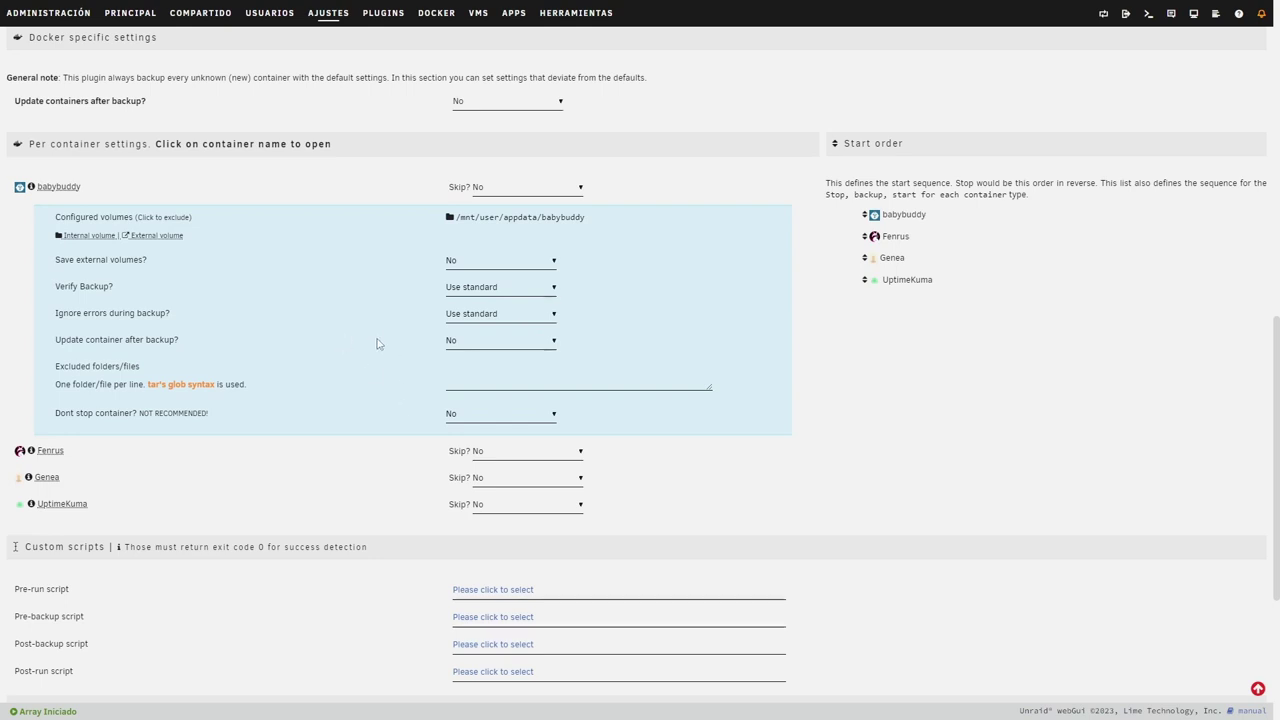
Switch babybuddy's Update container after backup option to Yes, and return it to No.
click(470, 343)
click(466, 367)
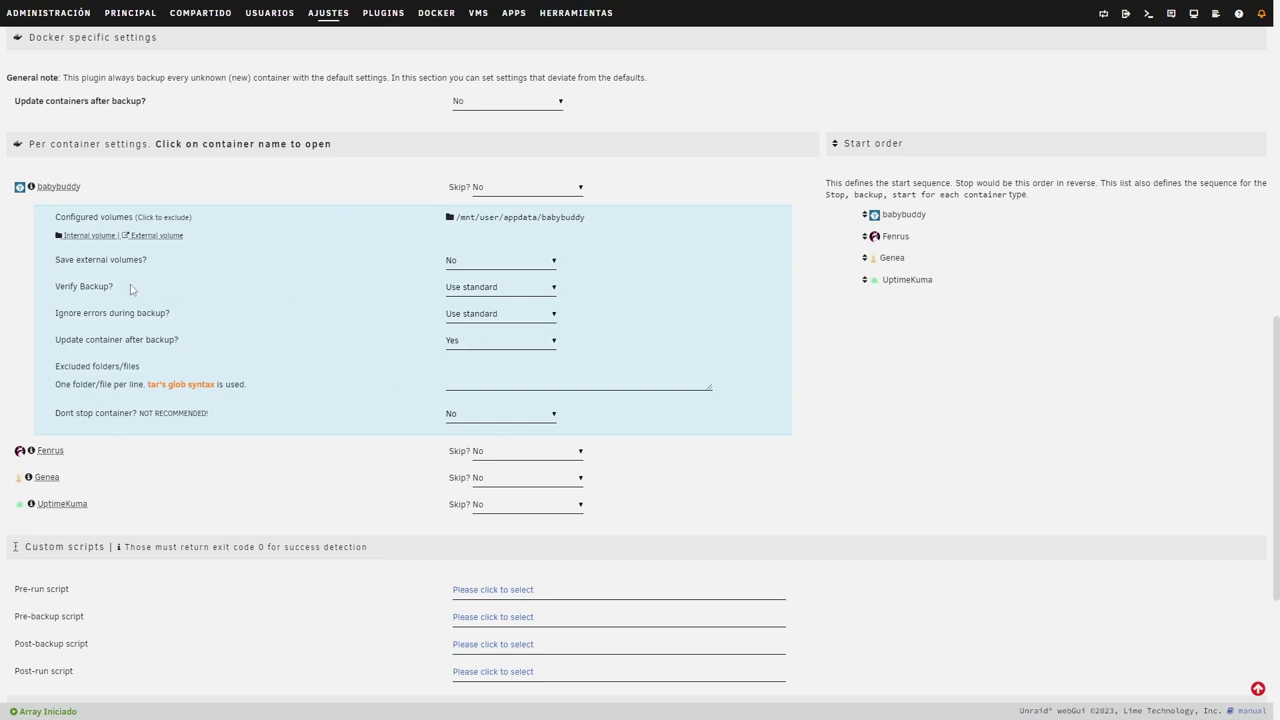
click(484, 342)
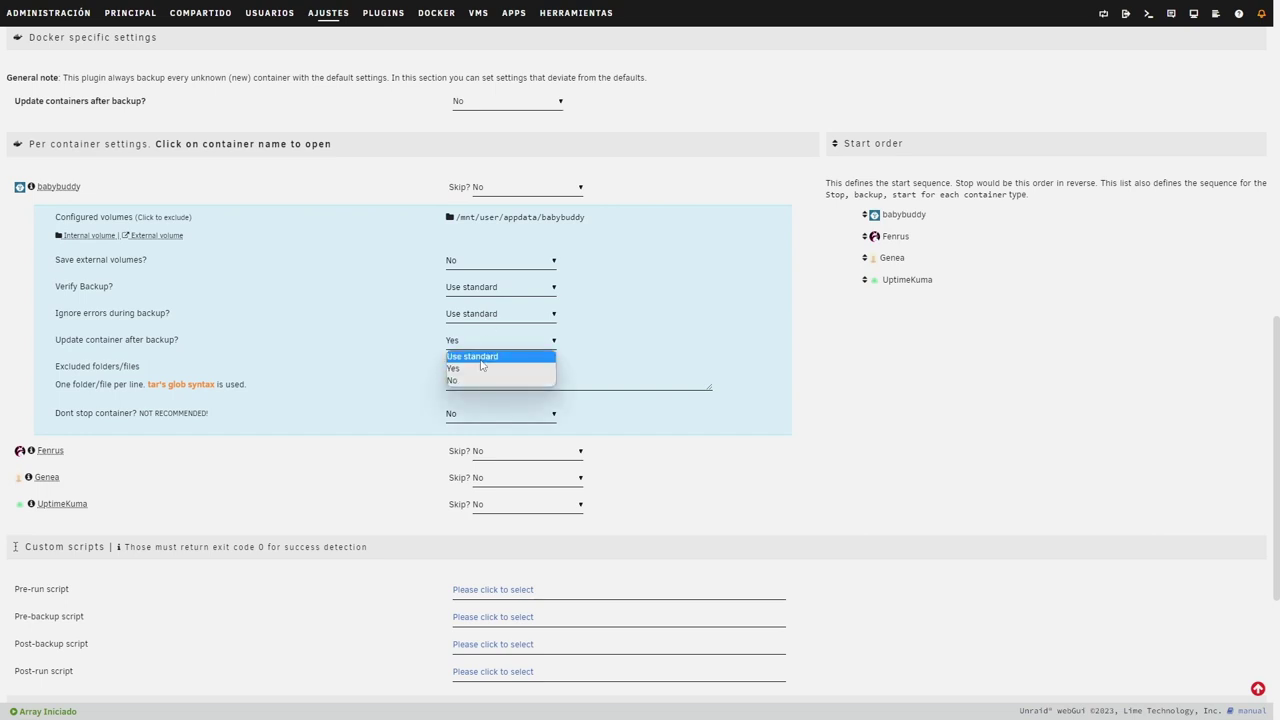
click(480, 381)
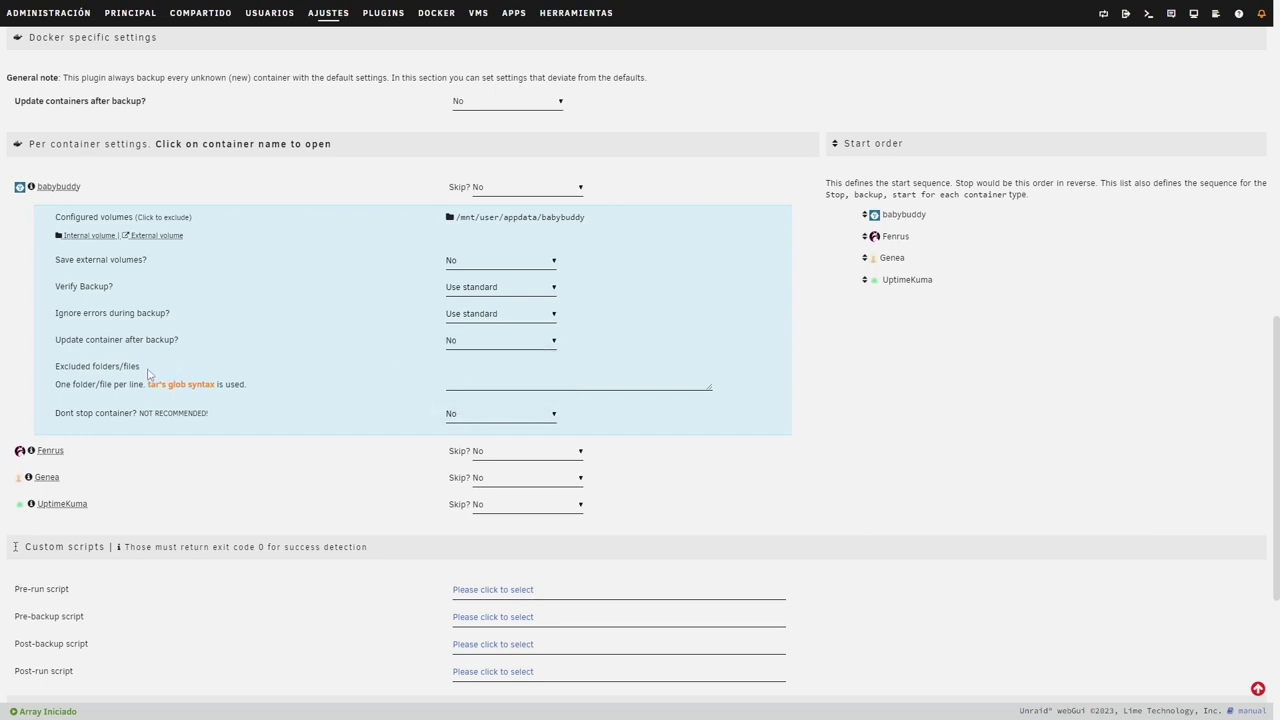
Review babybuddy's Excluded folders/files option and open its folder list.
triple_click(55, 370)
click(160, 372)
mouse_move(56, 384)
mouse_down()
mouse_move(144, 384)
mouse_move(143, 369)
mouse_move(72, 367)
mouse_up()
triple_click(55, 370)
triple_click(72, 367)
click(183, 370)
click(480, 376)
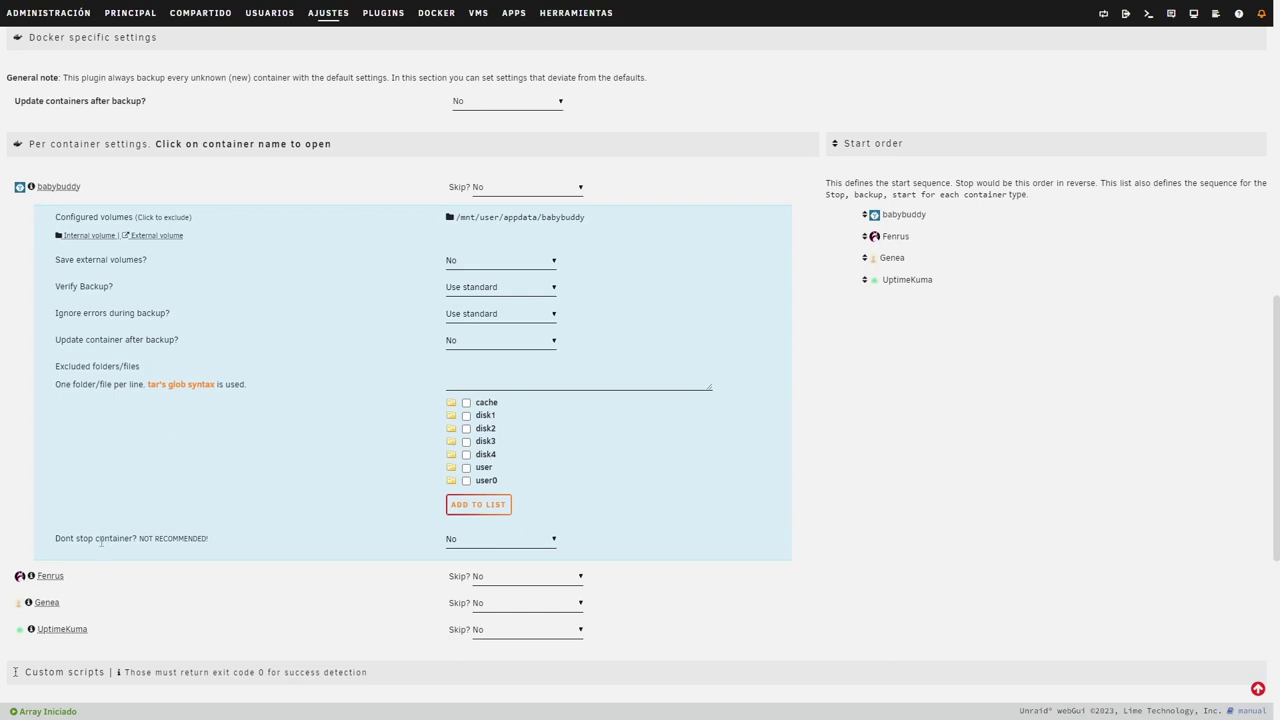
Examine babybuddy's Dont stop container option and its recommendation note.
drag(208, 538, 80, 538)
triple_click(57, 538)
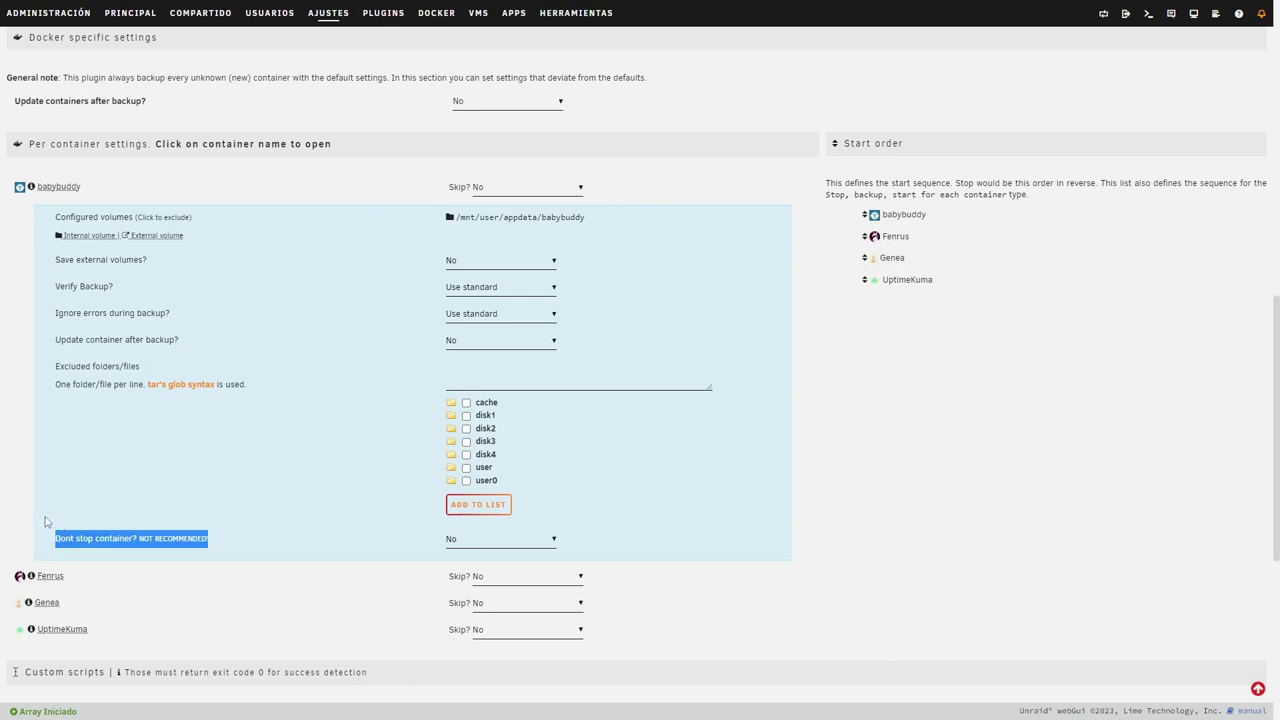
click(106, 548)
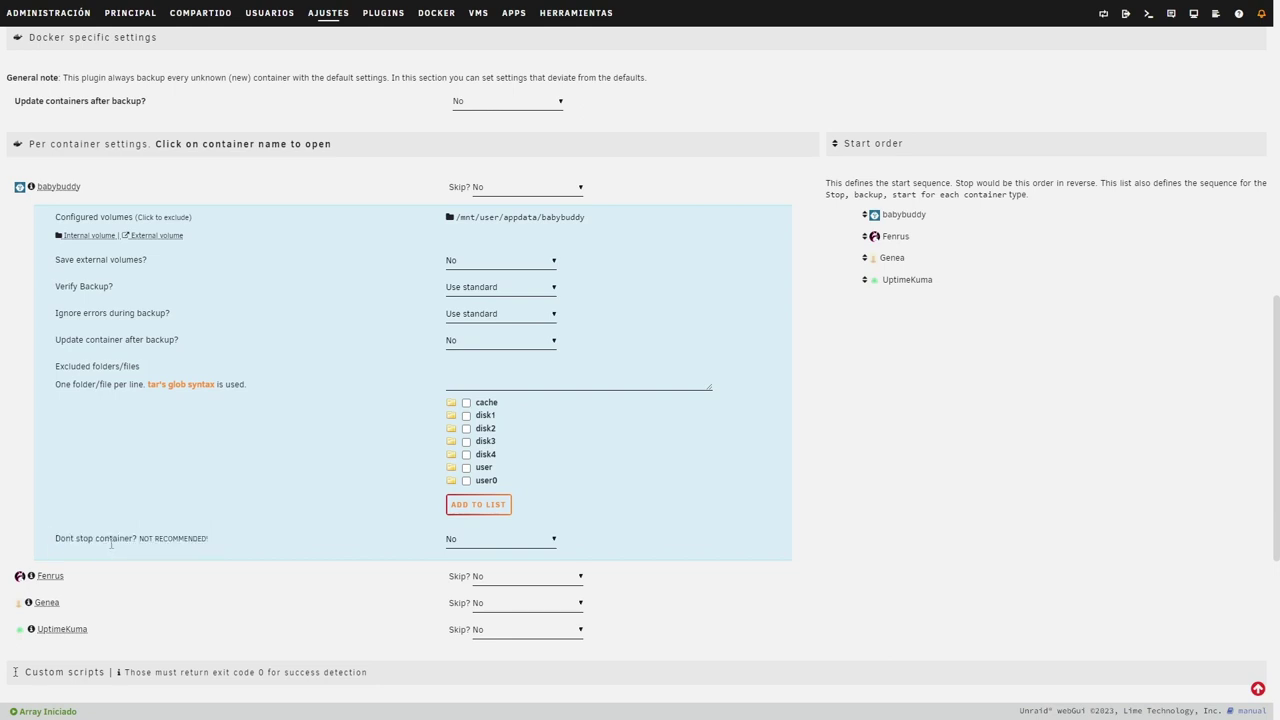
mouse_move(139, 538)
mouse_down()
mouse_move(214, 543)
mouse_move(134, 543)
mouse_move(144, 540)
mouse_up()
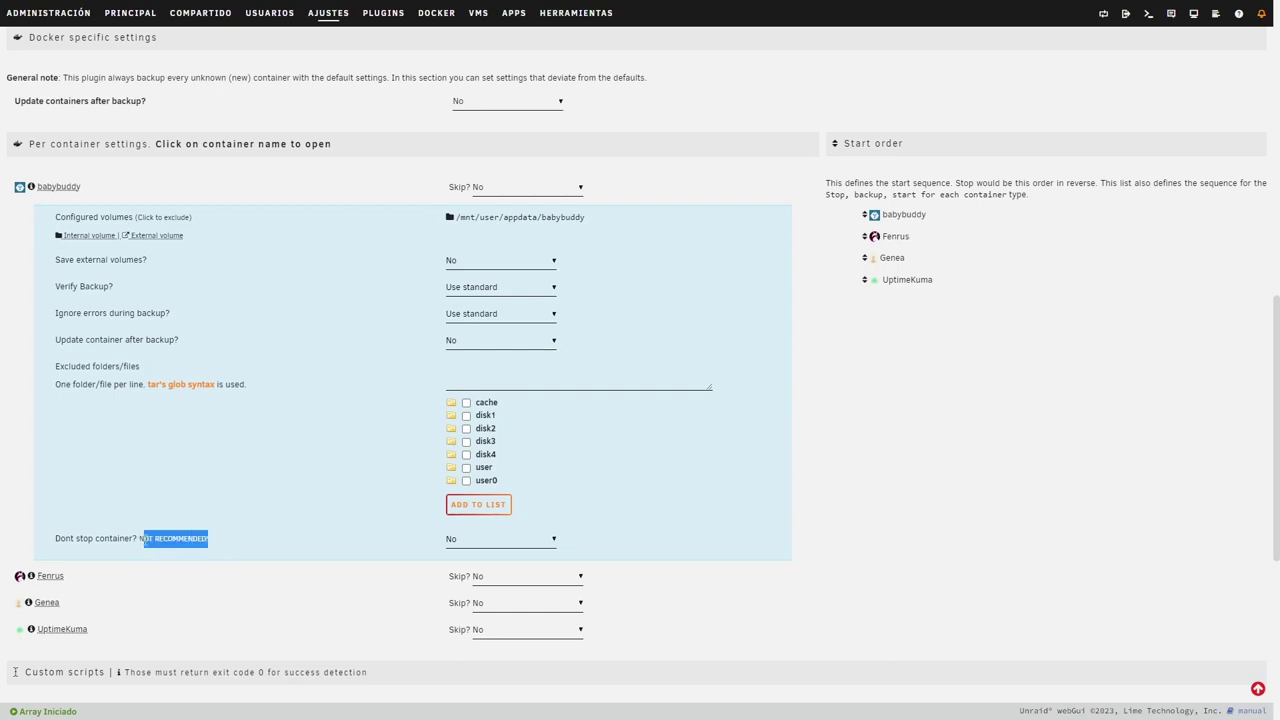
click(171, 520)
drag(138, 540, 231, 543)
click(221, 545)
drag(208, 538, 55, 538)
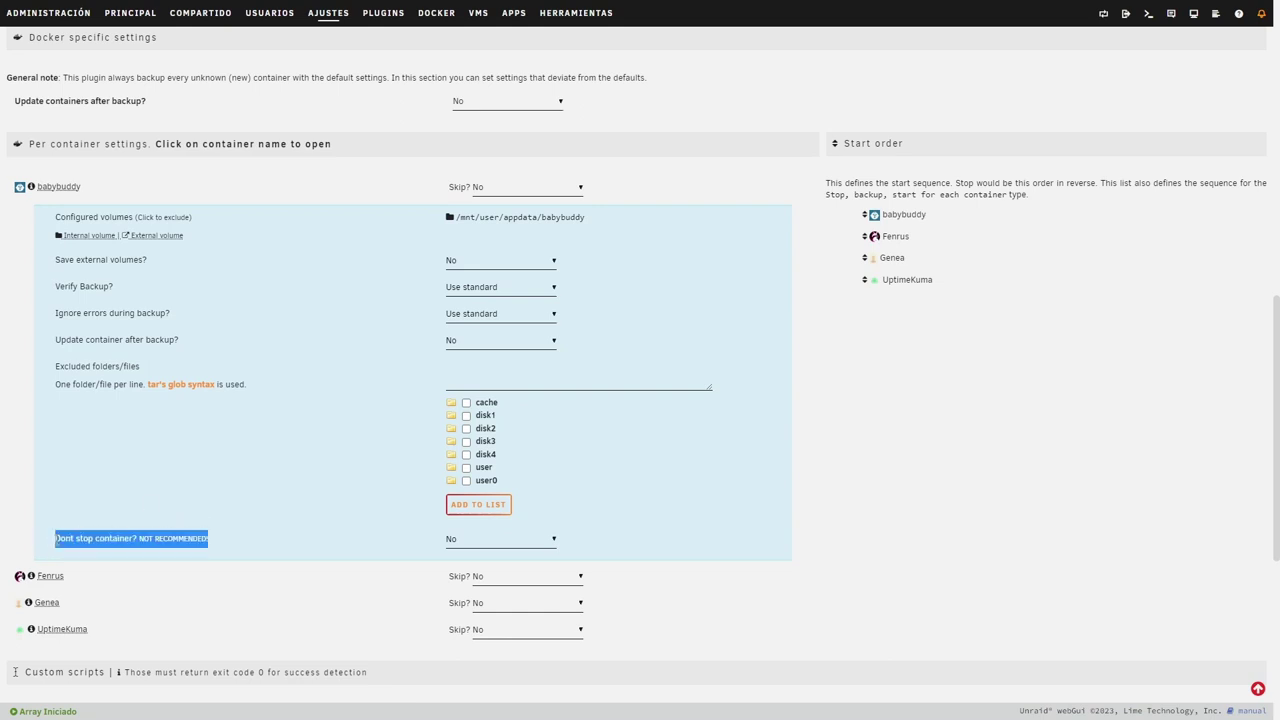
click(50, 541)
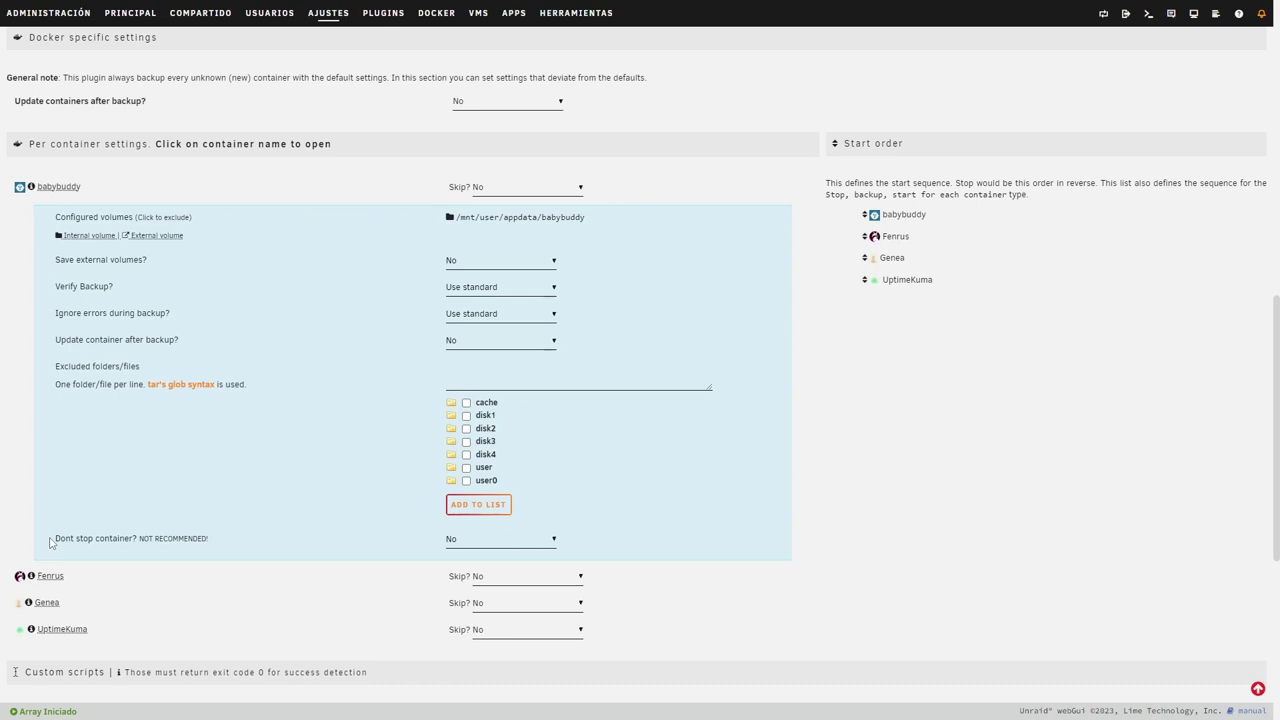
drag(208, 538, 170, 538)
click(66, 554)
triple_click(55, 539)
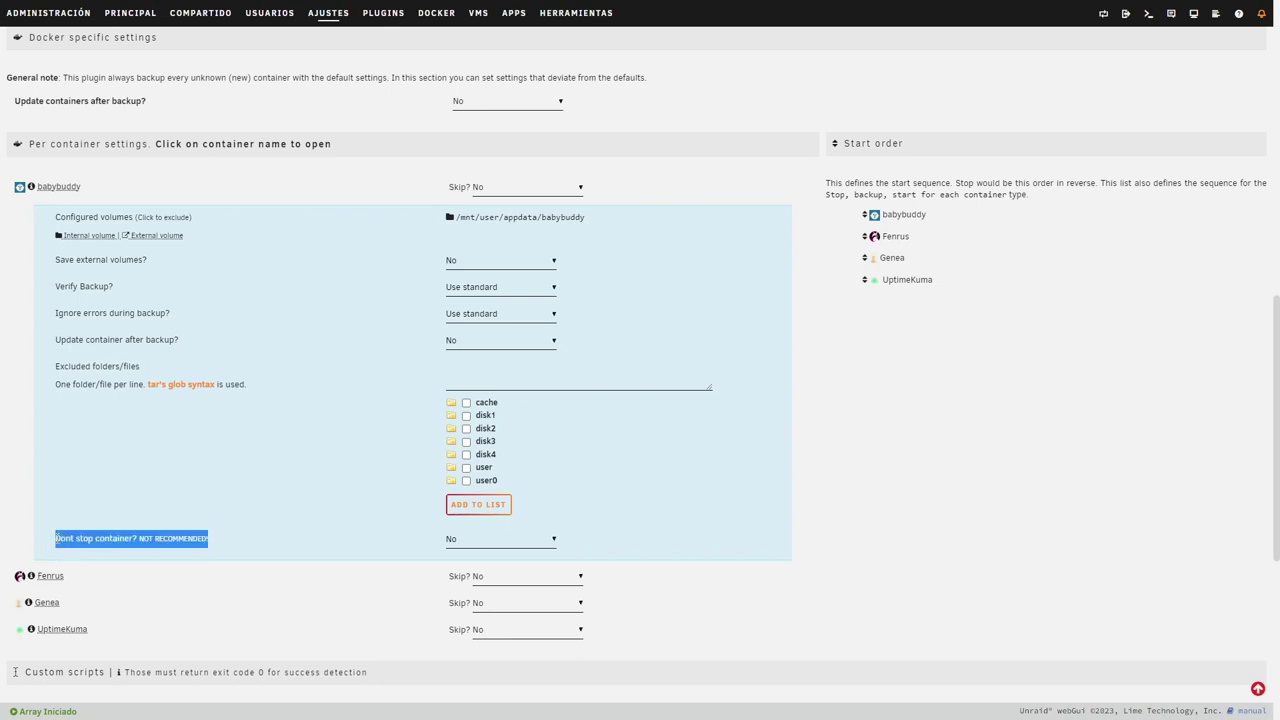
Collapse babybuddy's per container settings.
click(180, 537)
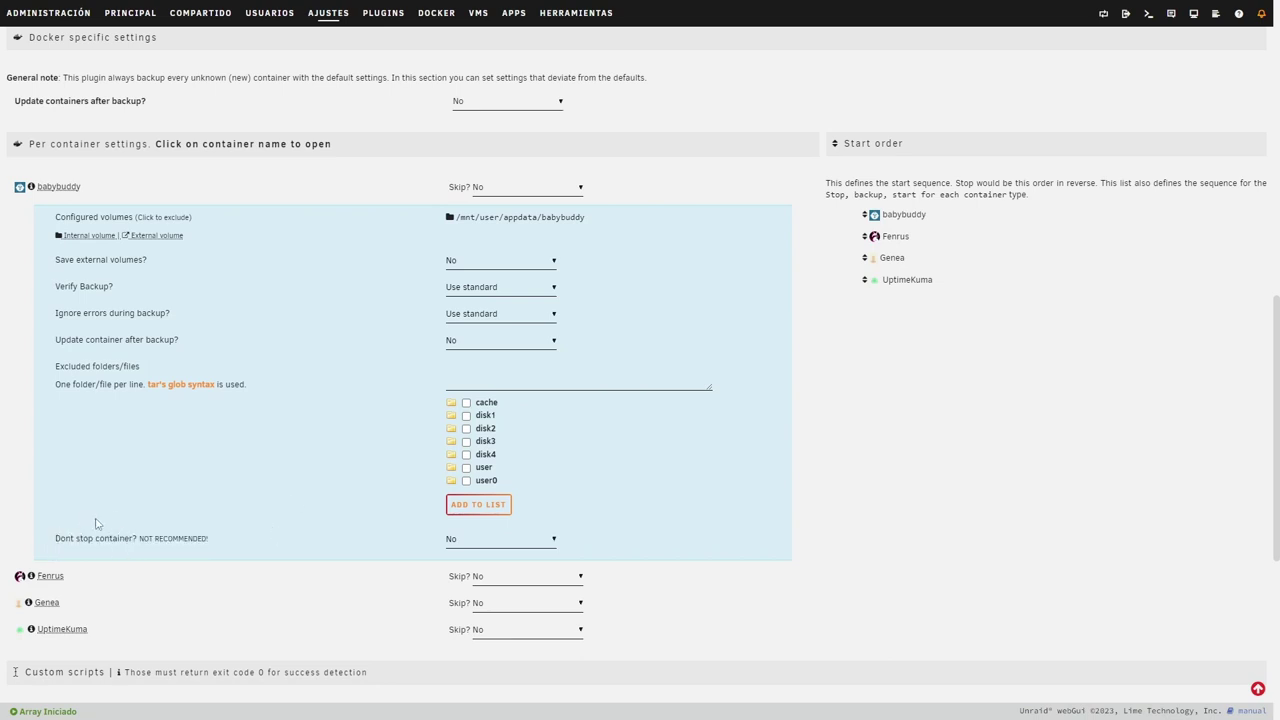
click(70, 188)
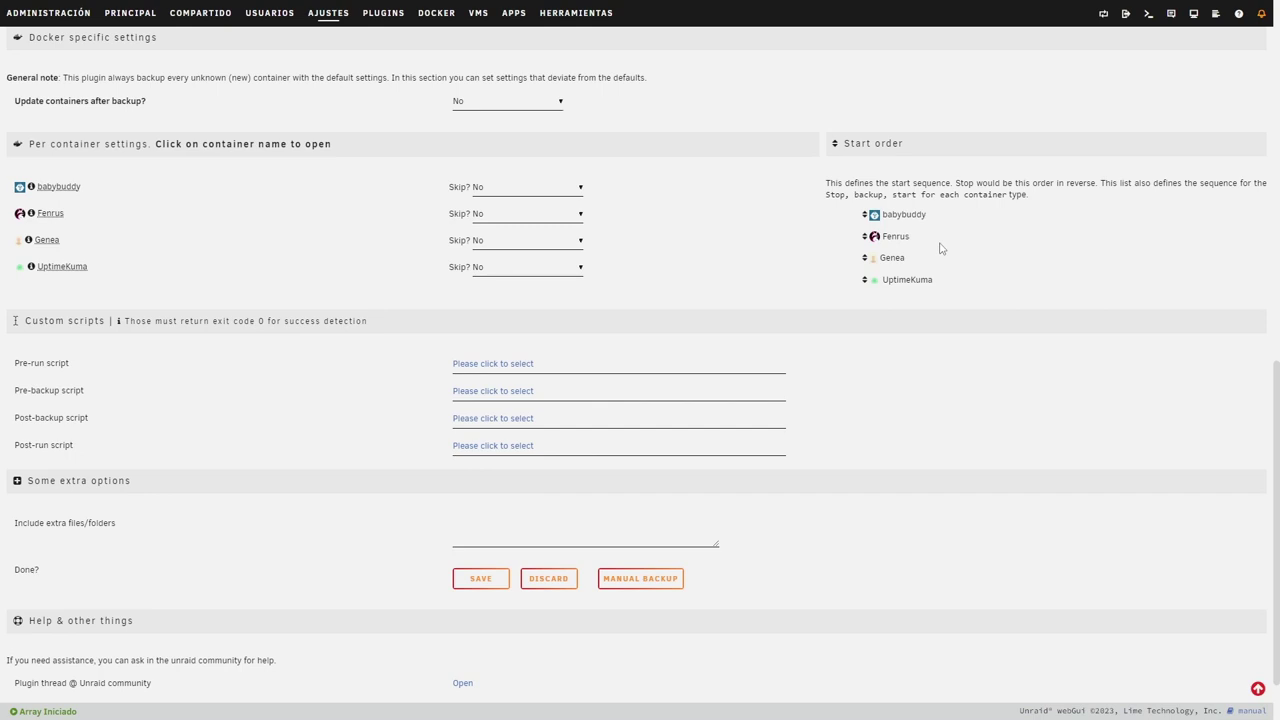
Set the Backup type to "Stop, backup, start for each container" in the main settings.
scroll(940, 248, up, 10)
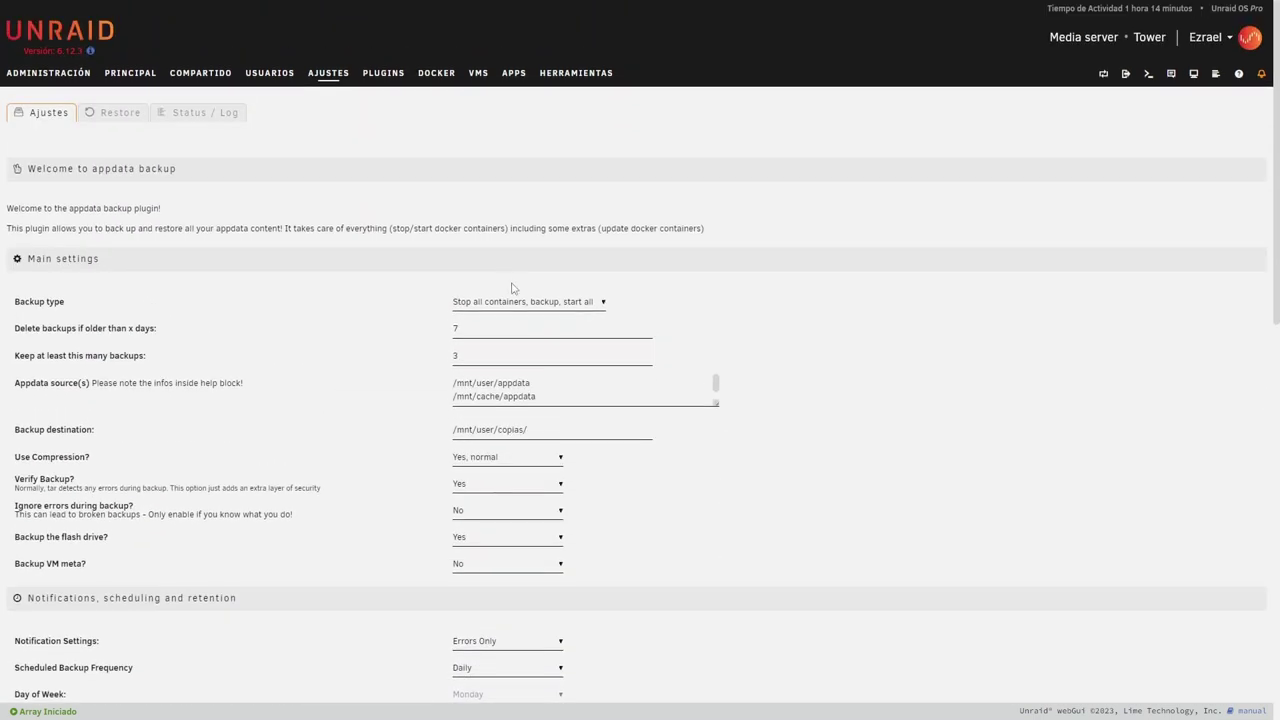
click(515, 303)
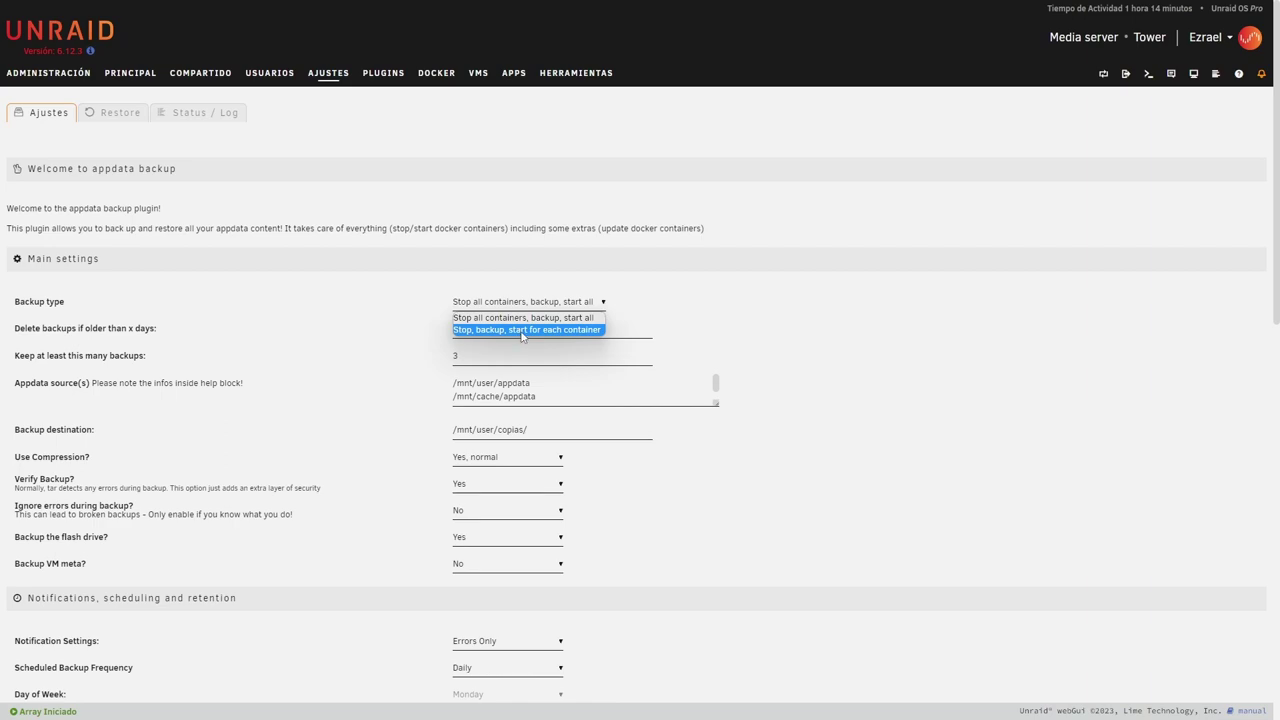
click(520, 331)
Read the Start order note on the start and stop sequence and examine the sortable container list.
scroll(836, 430, down, 5)
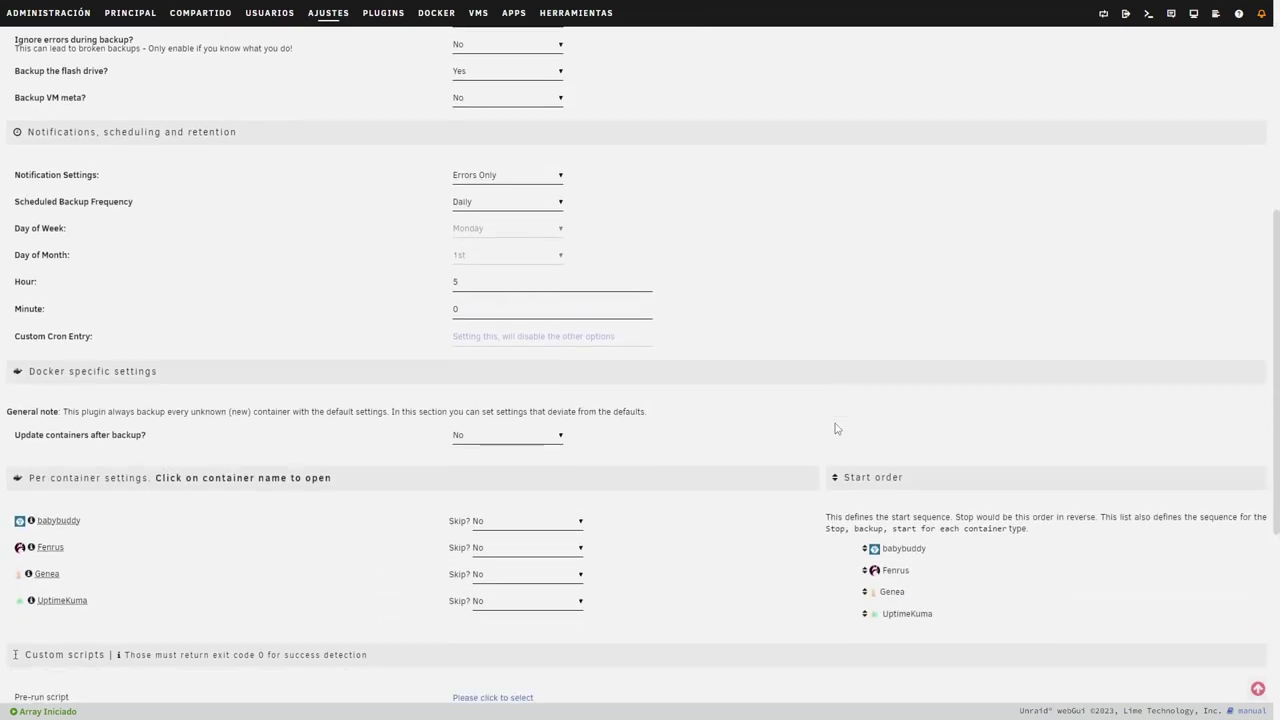
scroll(836, 430, down, 2)
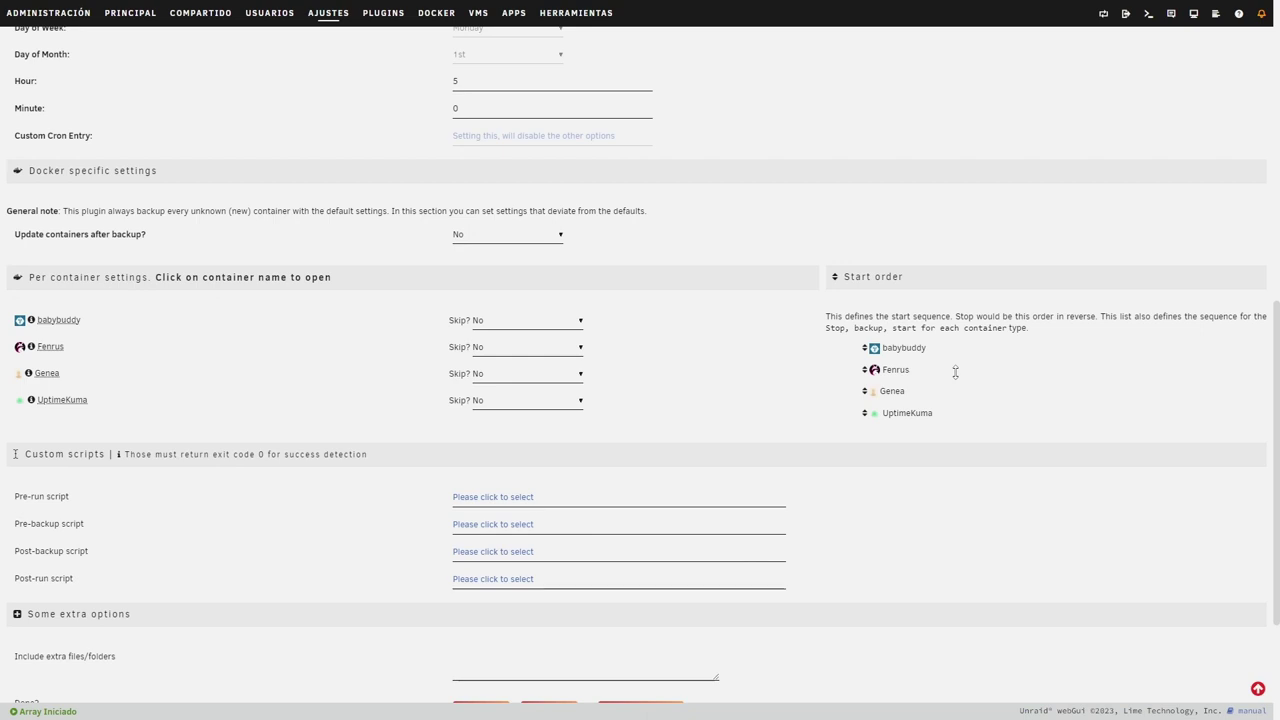
drag(826, 316, 1035, 330)
click(1035, 330)
drag(826, 318, 953, 316)
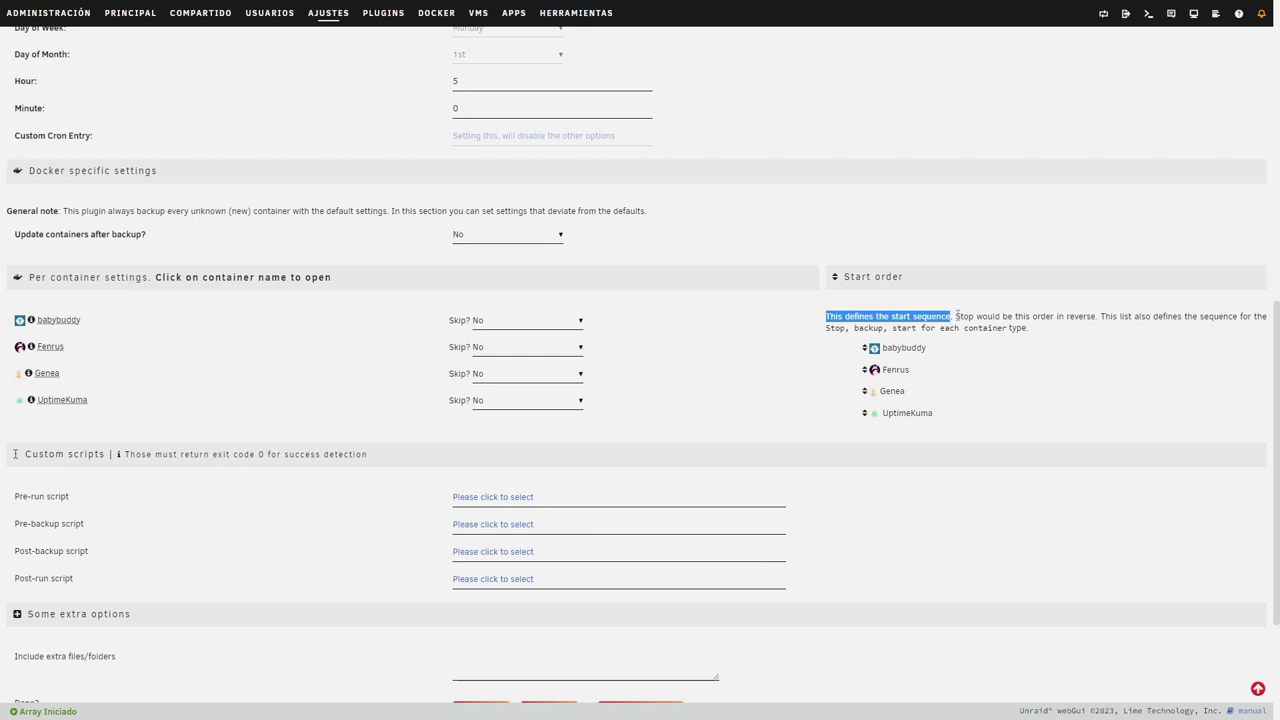
click(955, 316)
drag(956, 316, 1098, 319)
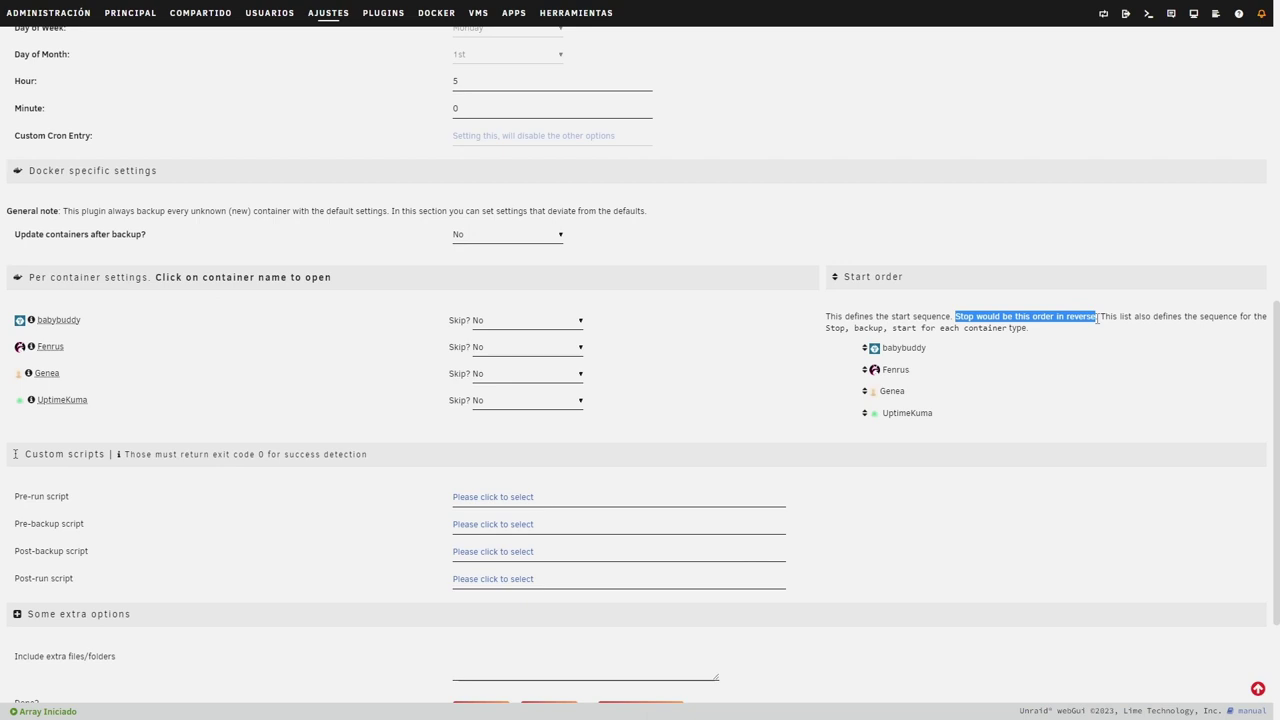
click(1100, 348)
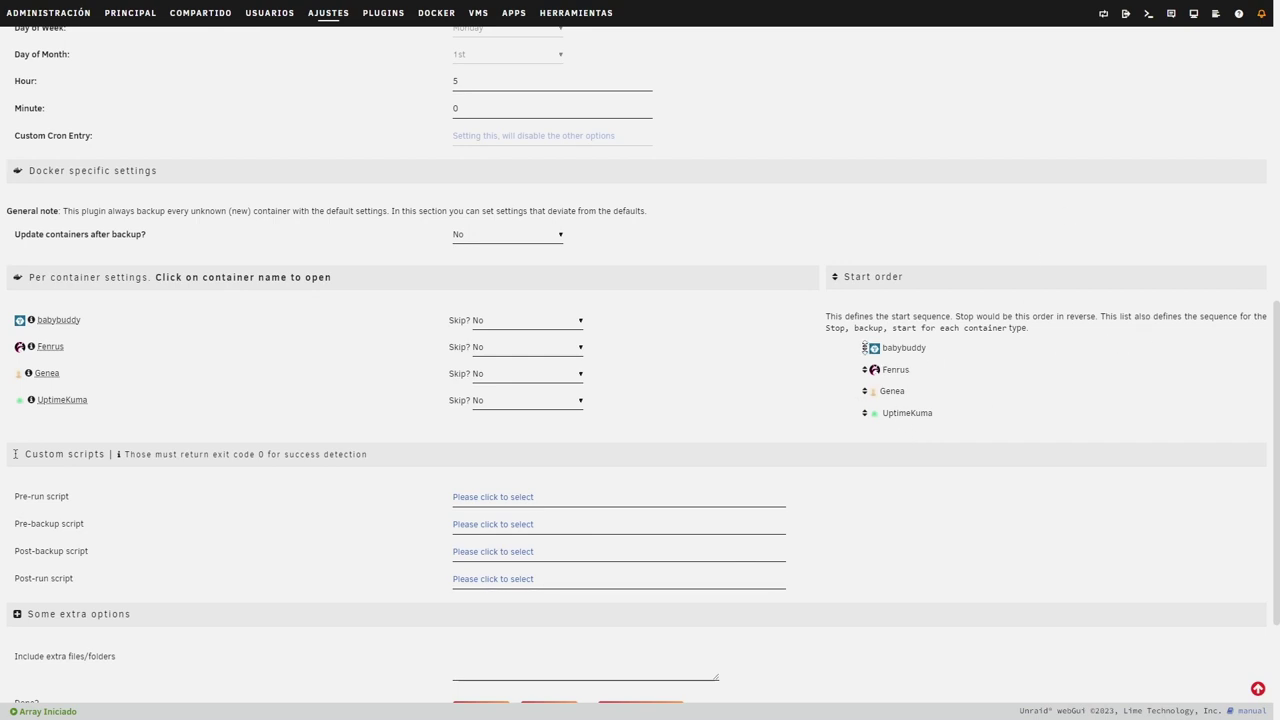
mouse_move(864, 348)
mouse_down()
mouse_move(864, 428)
mouse_move(864, 336)
mouse_move(862, 348)
mouse_up()
Compare the Backup type setting with the container sequence in the Start order list.
scroll(866, 370, up, 3)
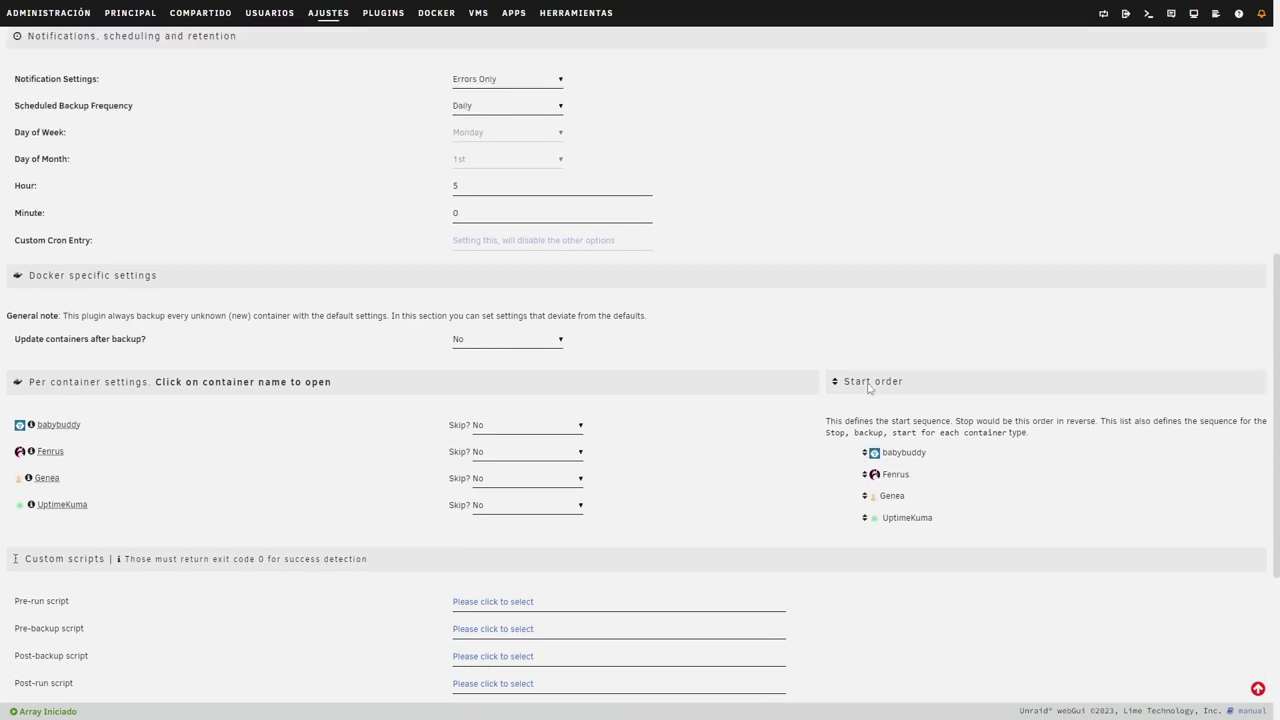
scroll(871, 409, down, 1)
scroll(940, 535, up, 5)
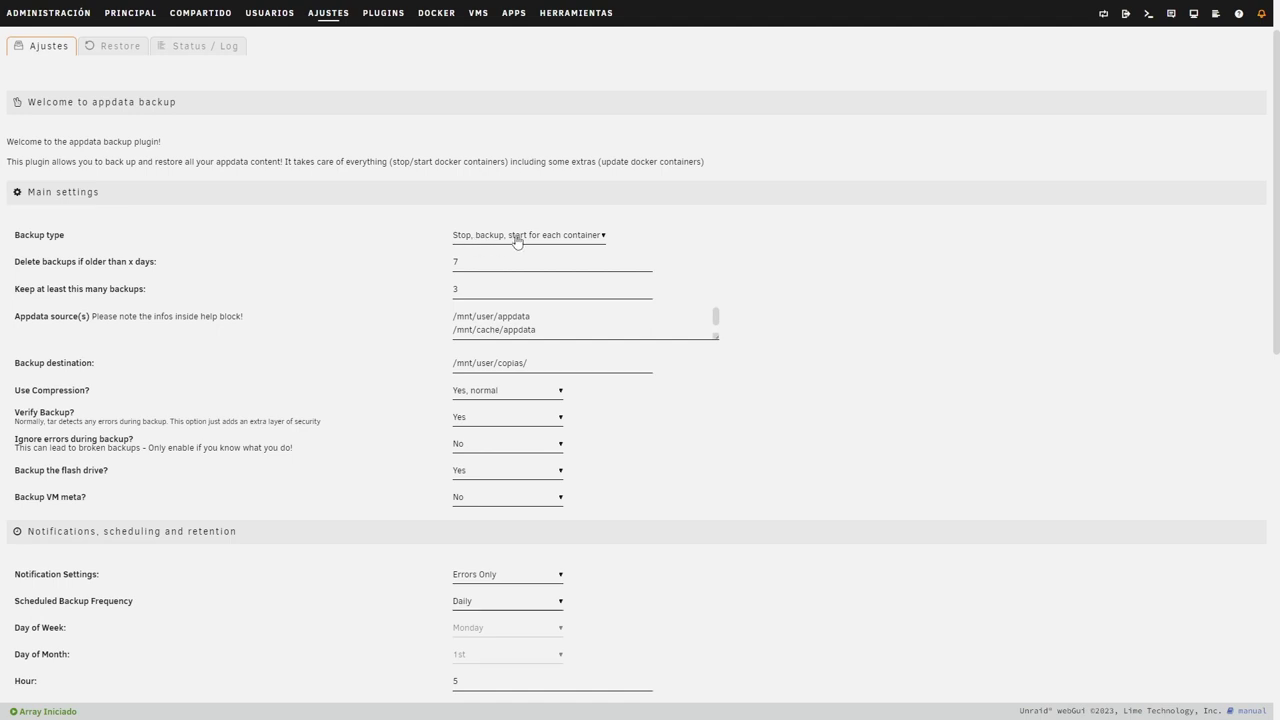
scroll(960, 523, down, 5)
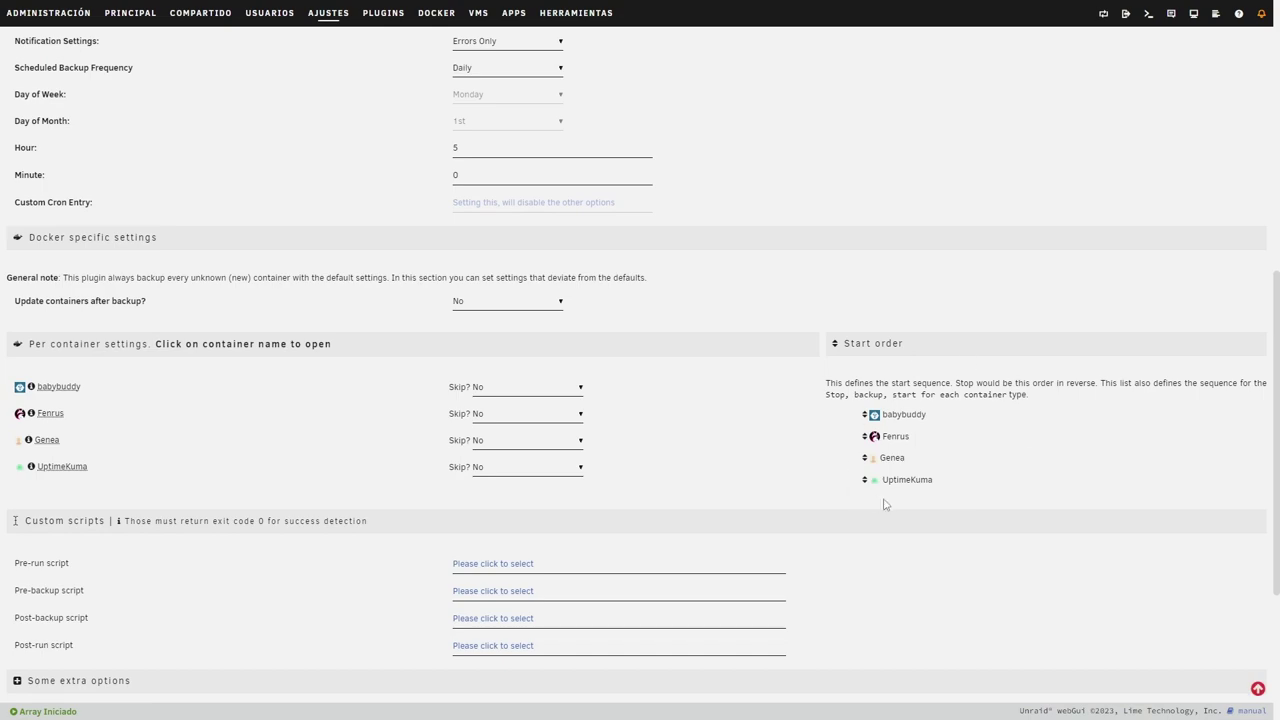
scroll(884, 504, up, 5)
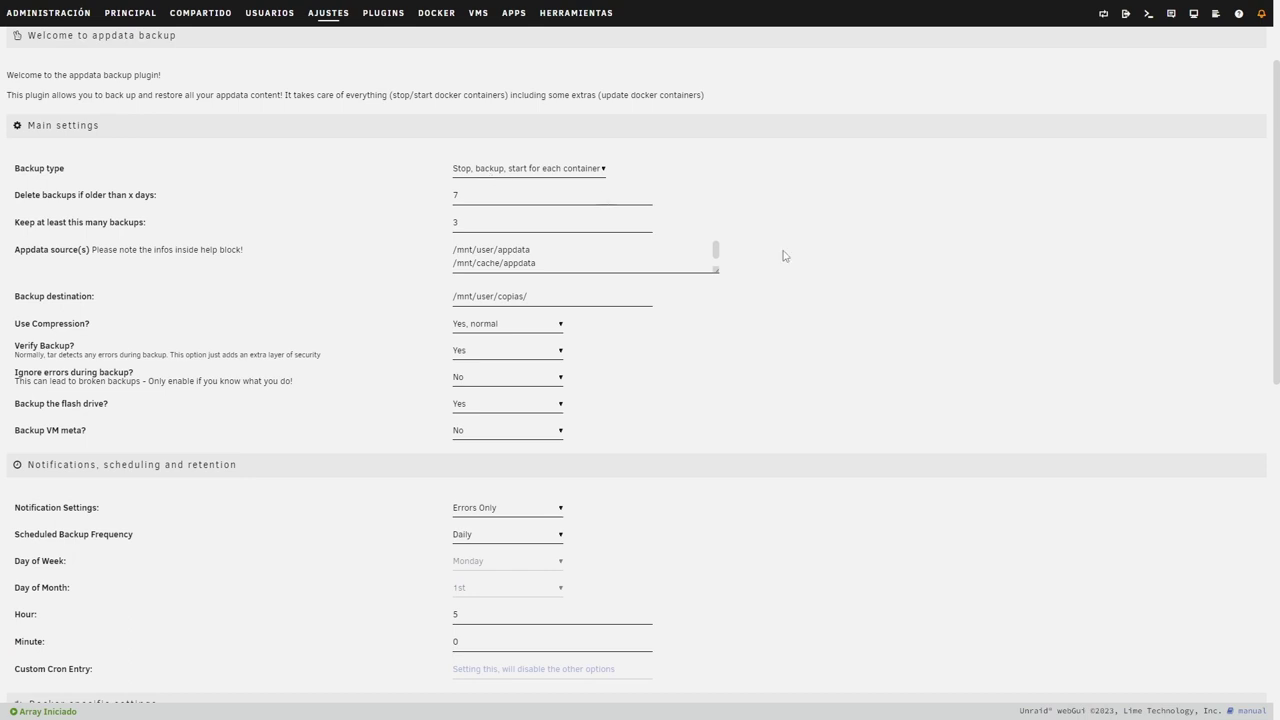
scroll(906, 322, down, 5)
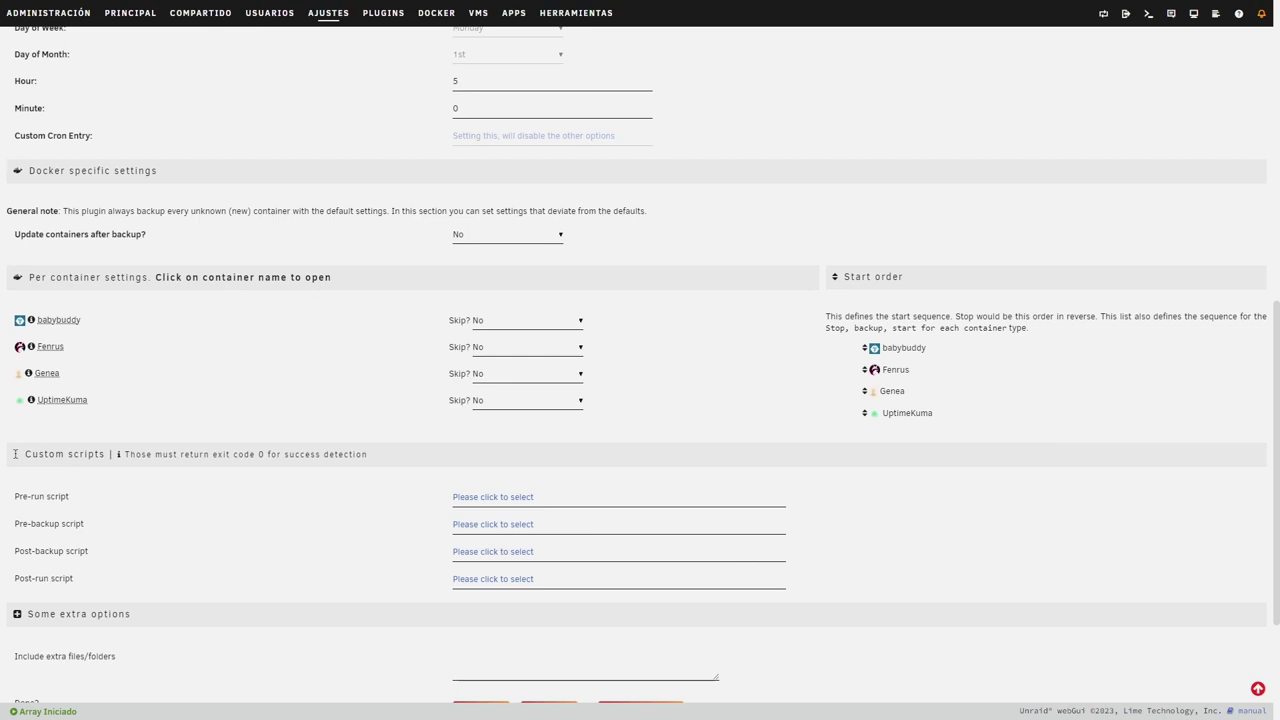
Set the Backup type back to "Stop all containers, backup, start all".
scroll(720, 317, up, 5)
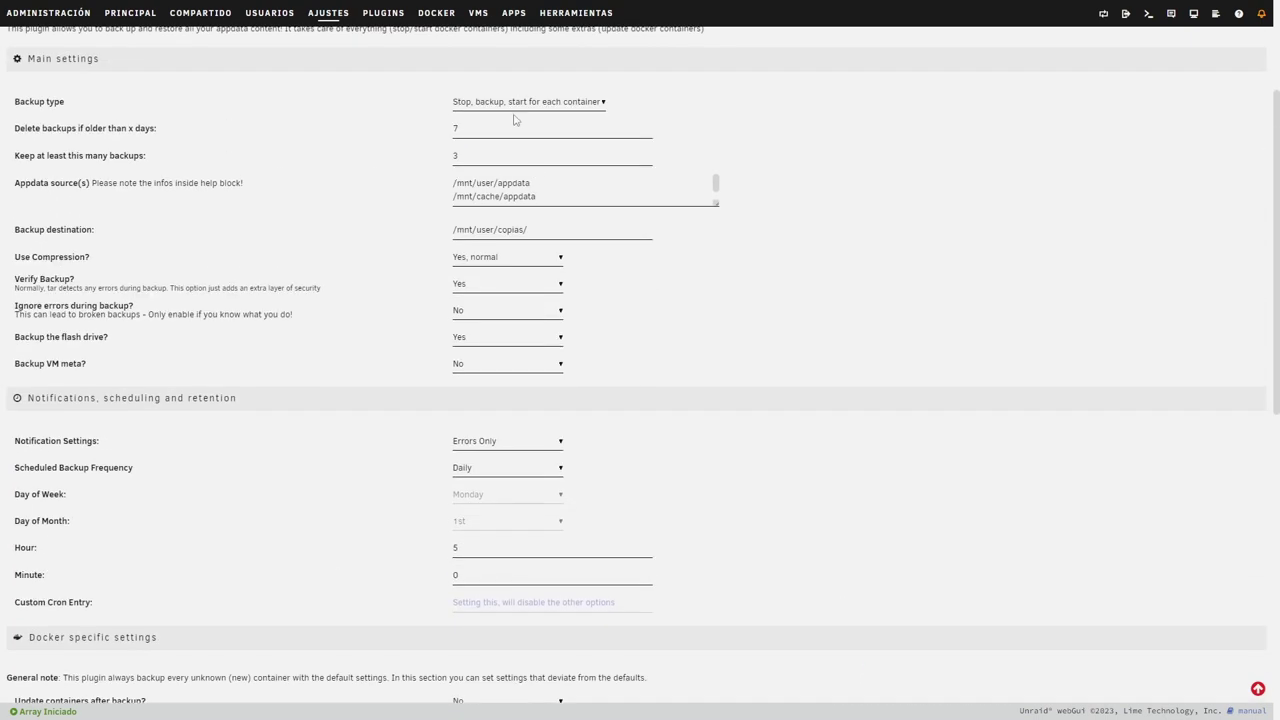
click(513, 103)
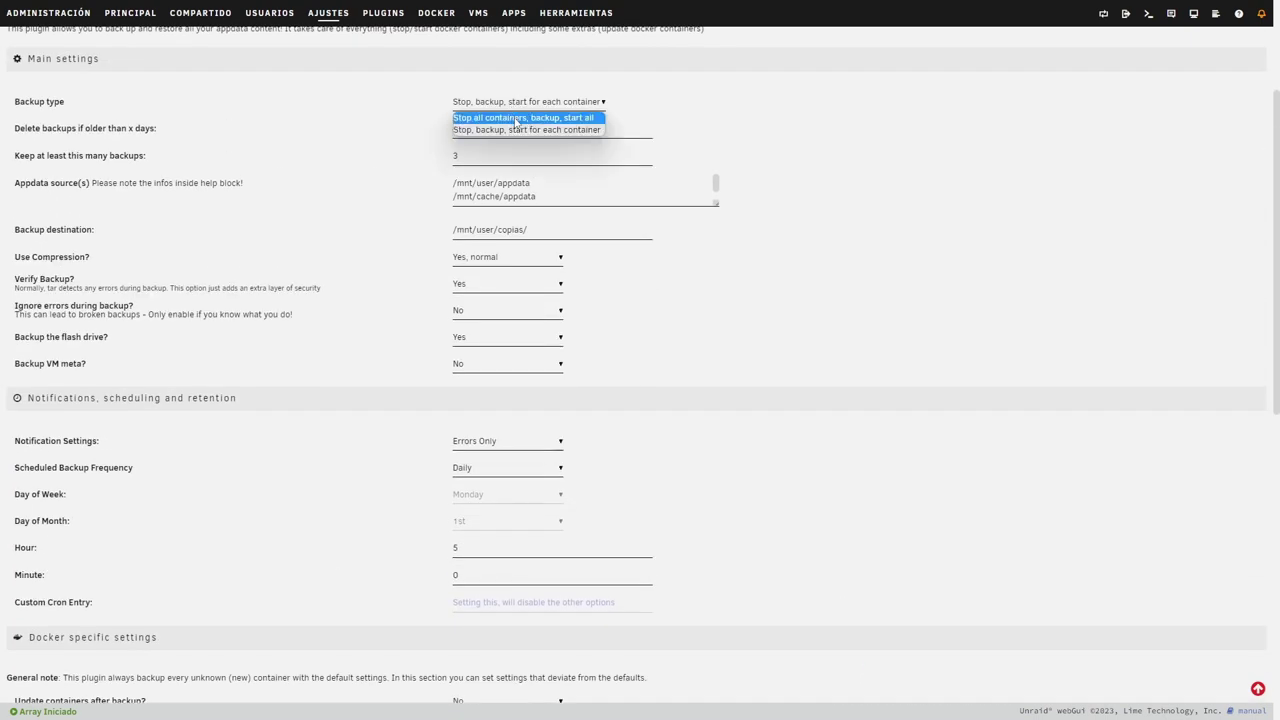
click(515, 118)
Review the Custom scripts options and look at the Post-run script's file picker without selecting a script.
scroll(960, 329, down, 5)
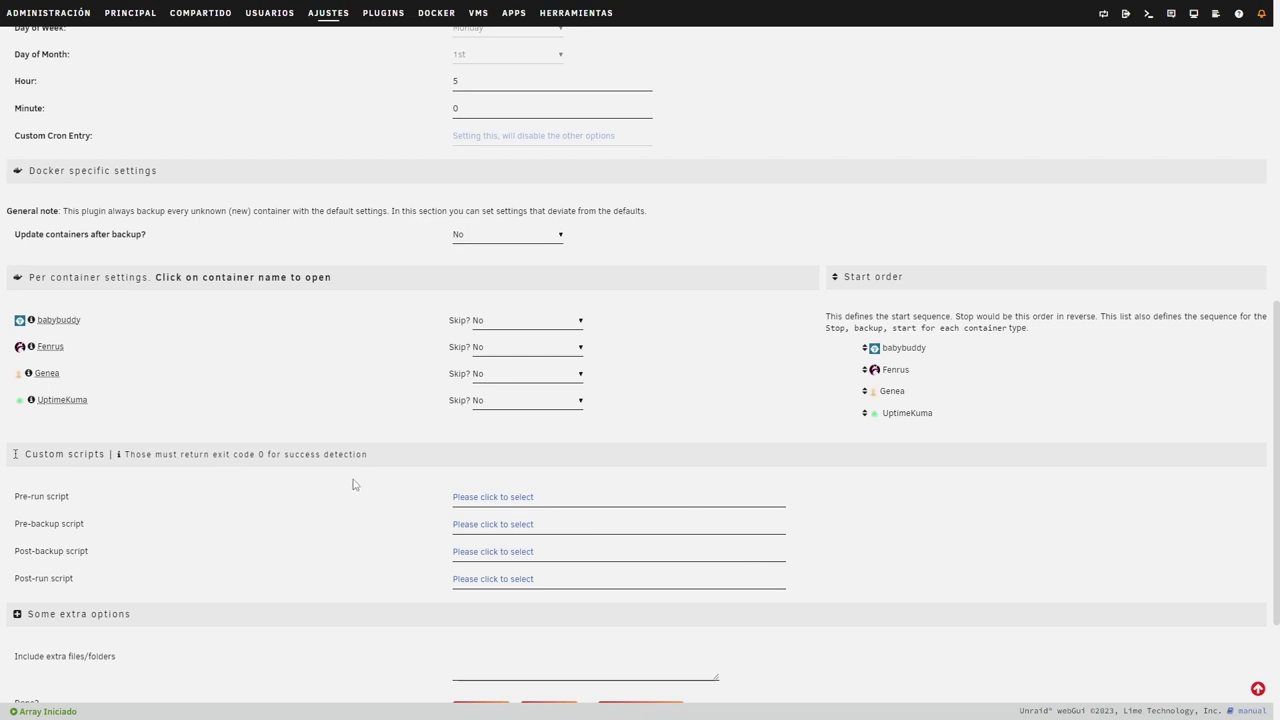
scroll(180, 487, down, 2)
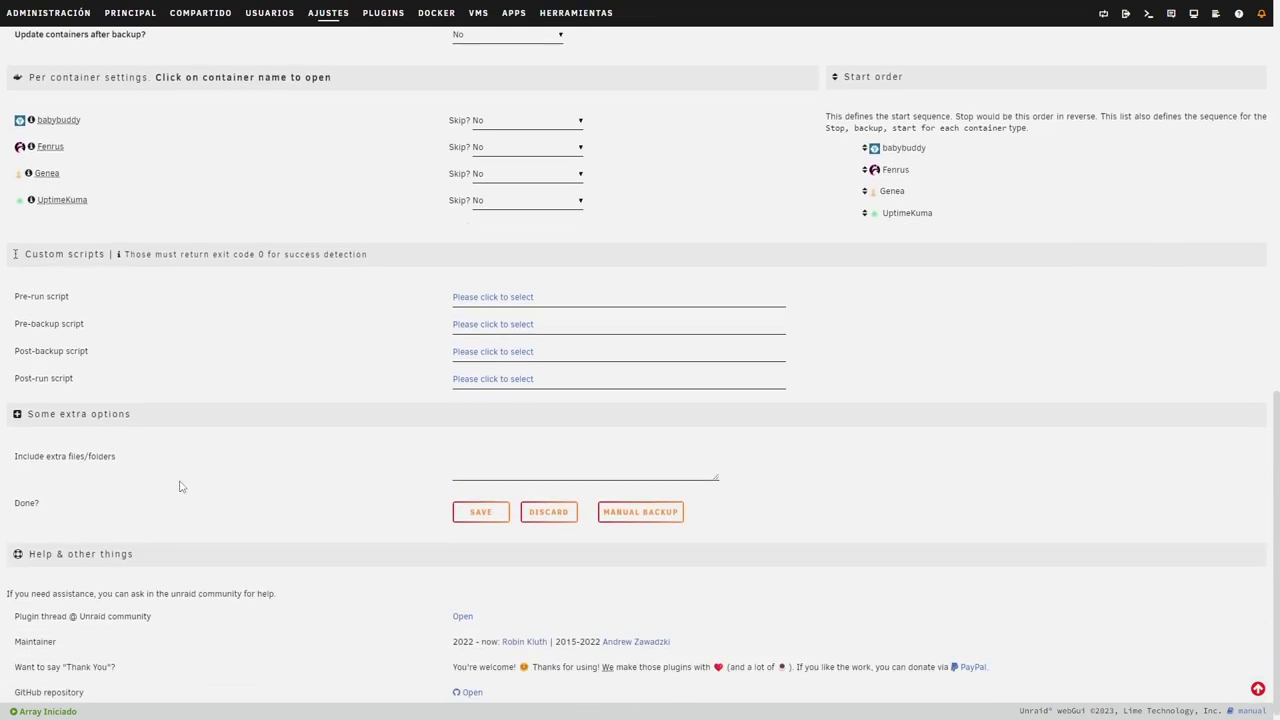
drag(25, 256, 106, 256)
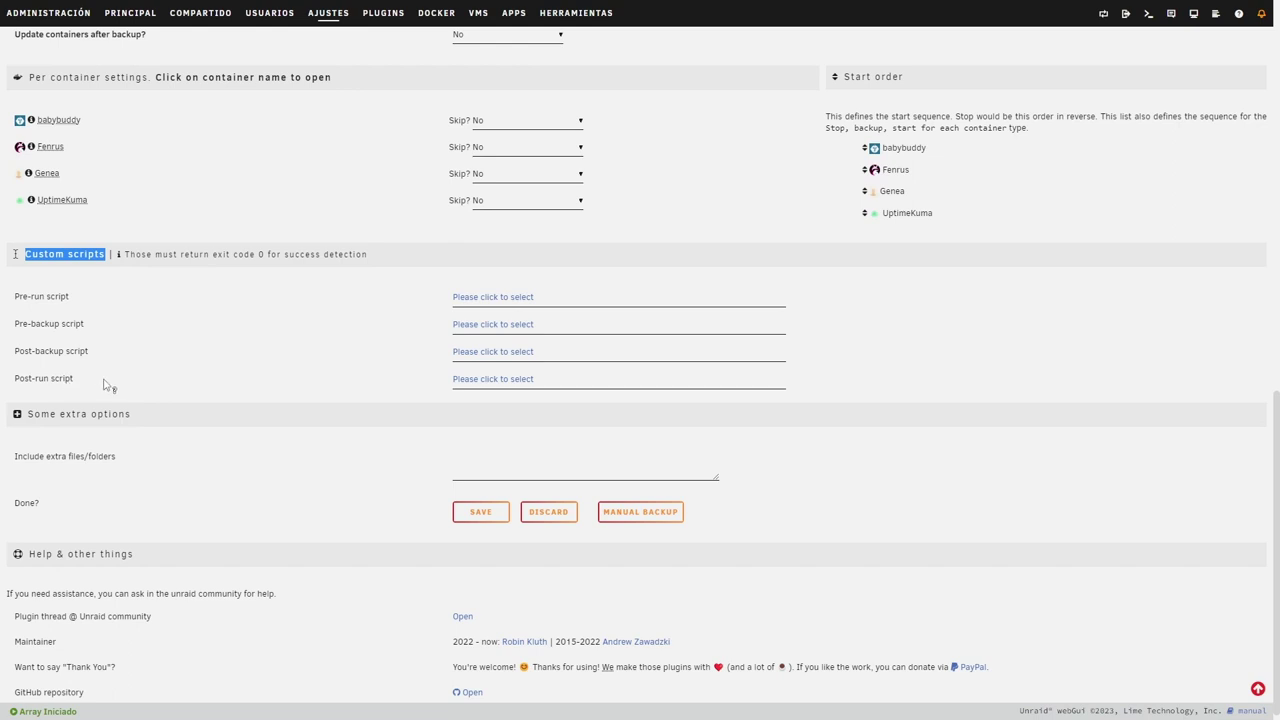
click(10, 301)
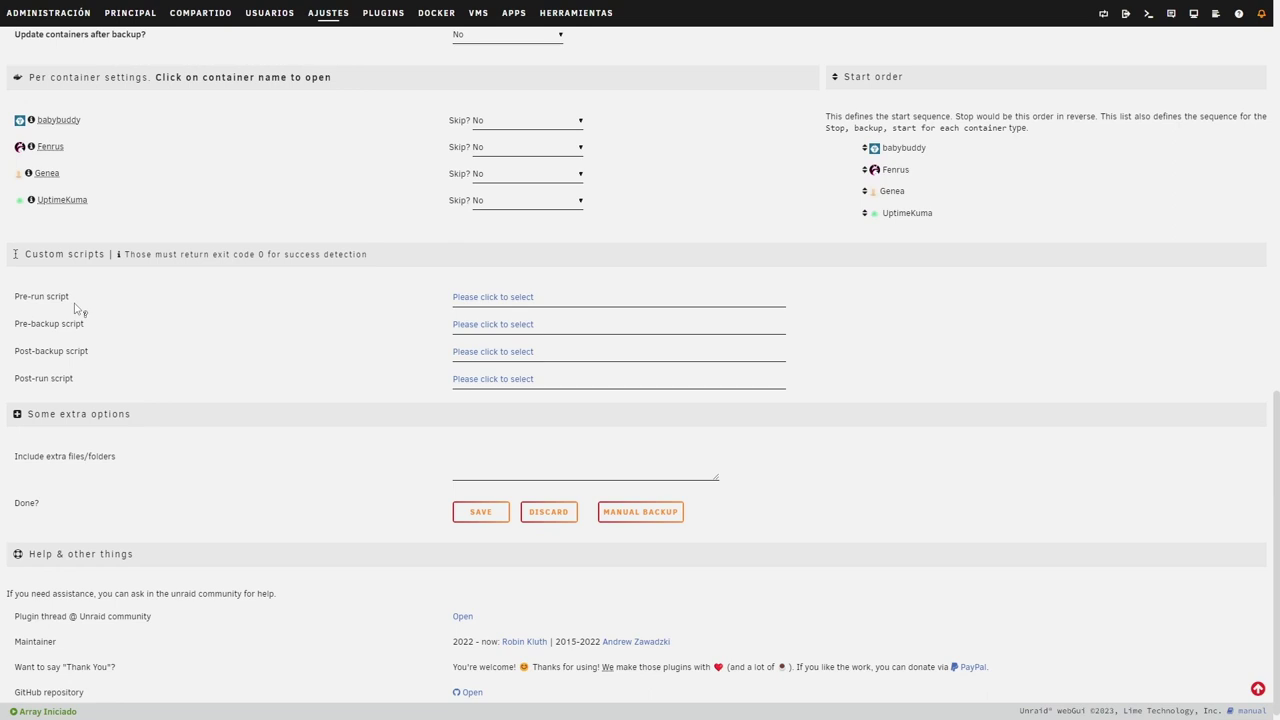
drag(15, 324, 63, 328)
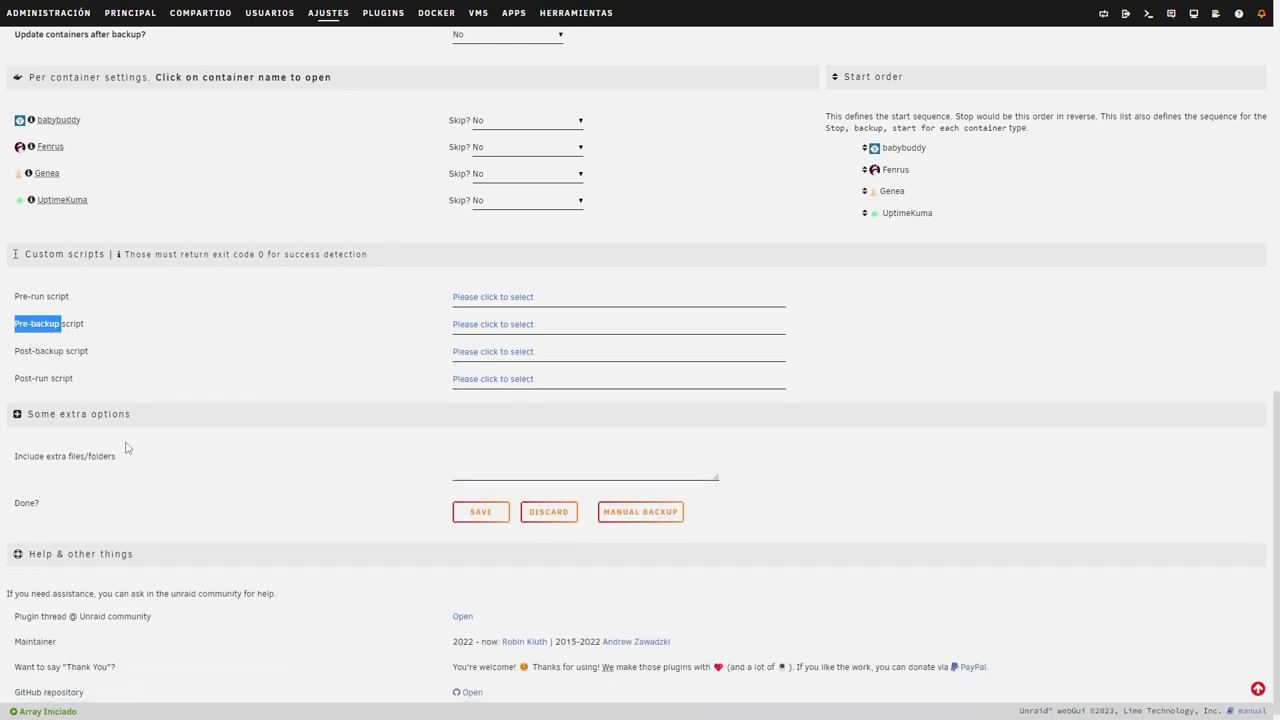
click(262, 381)
click(57, 378)
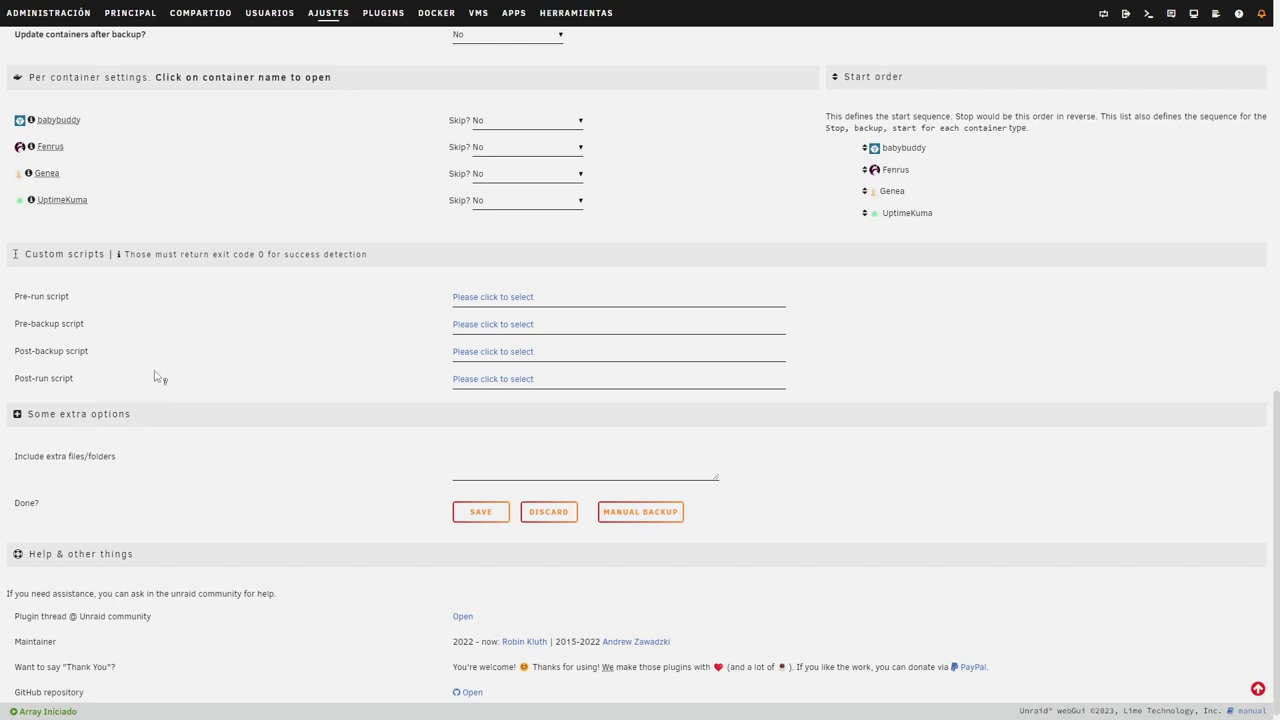
click(542, 379)
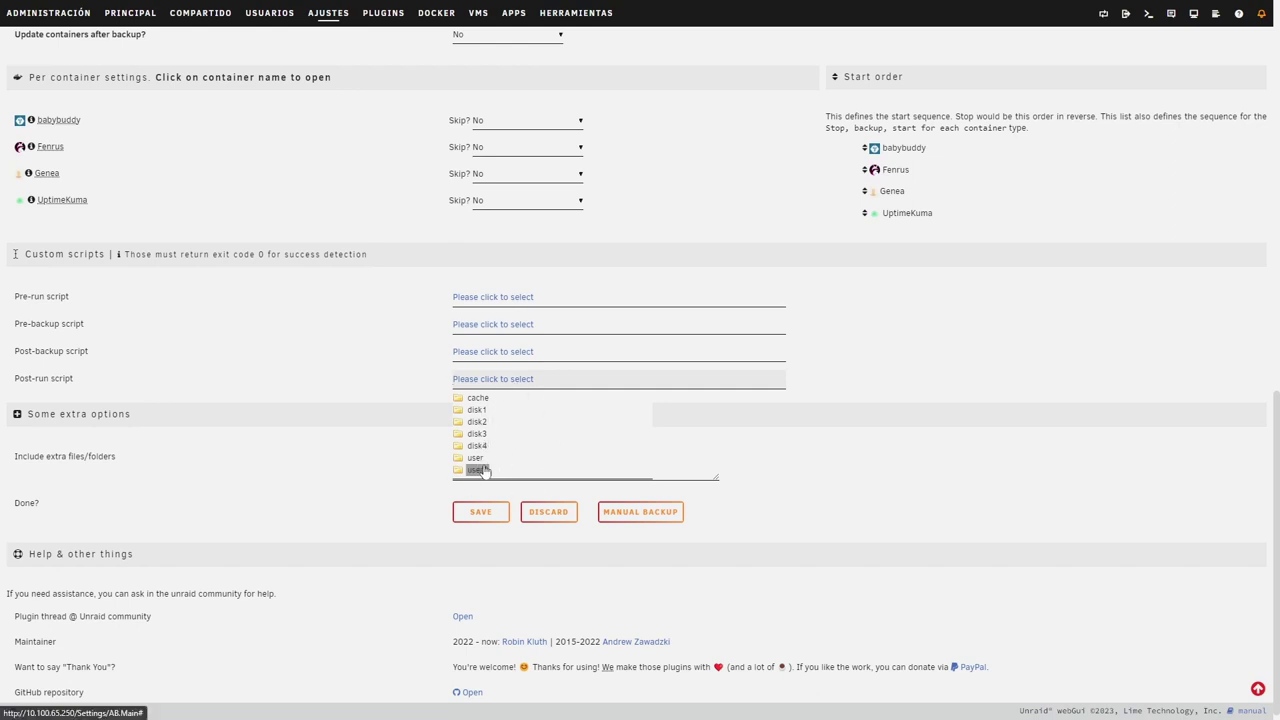
click(401, 374)
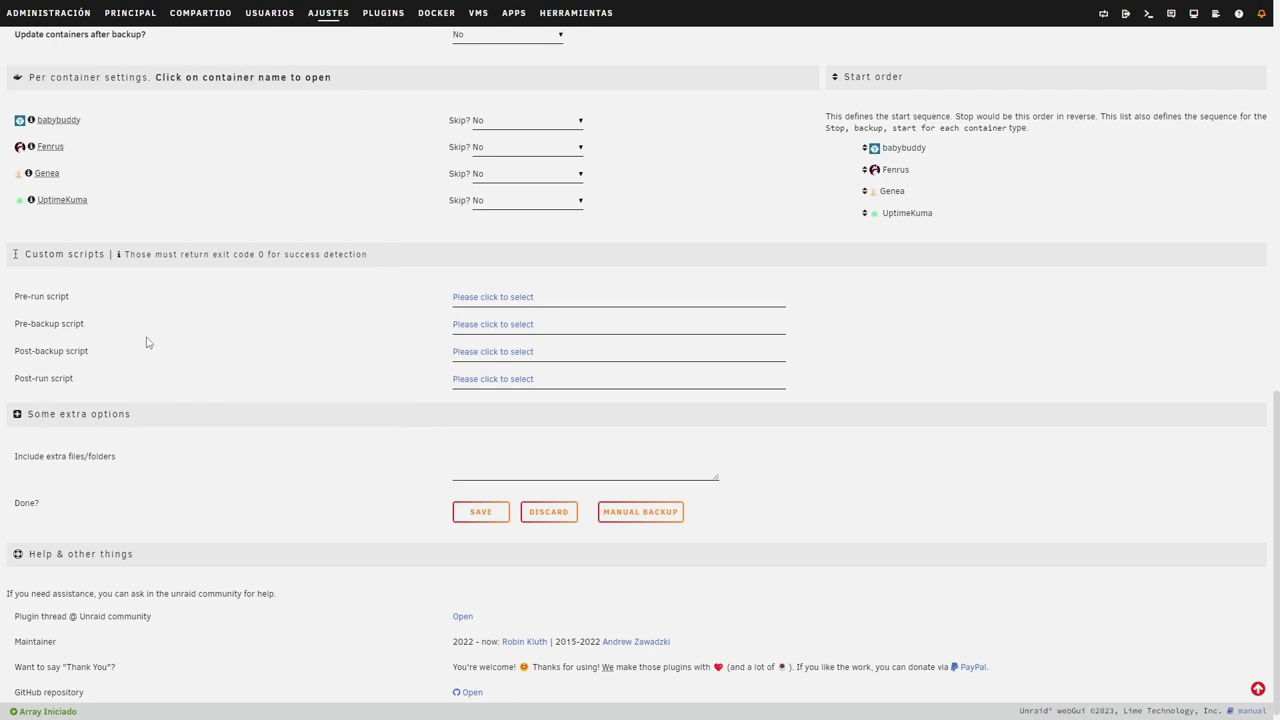
Look over the backup settings and examine the Include extra files/folders option under Some extra options.
scroll(348, 378, up, 4)
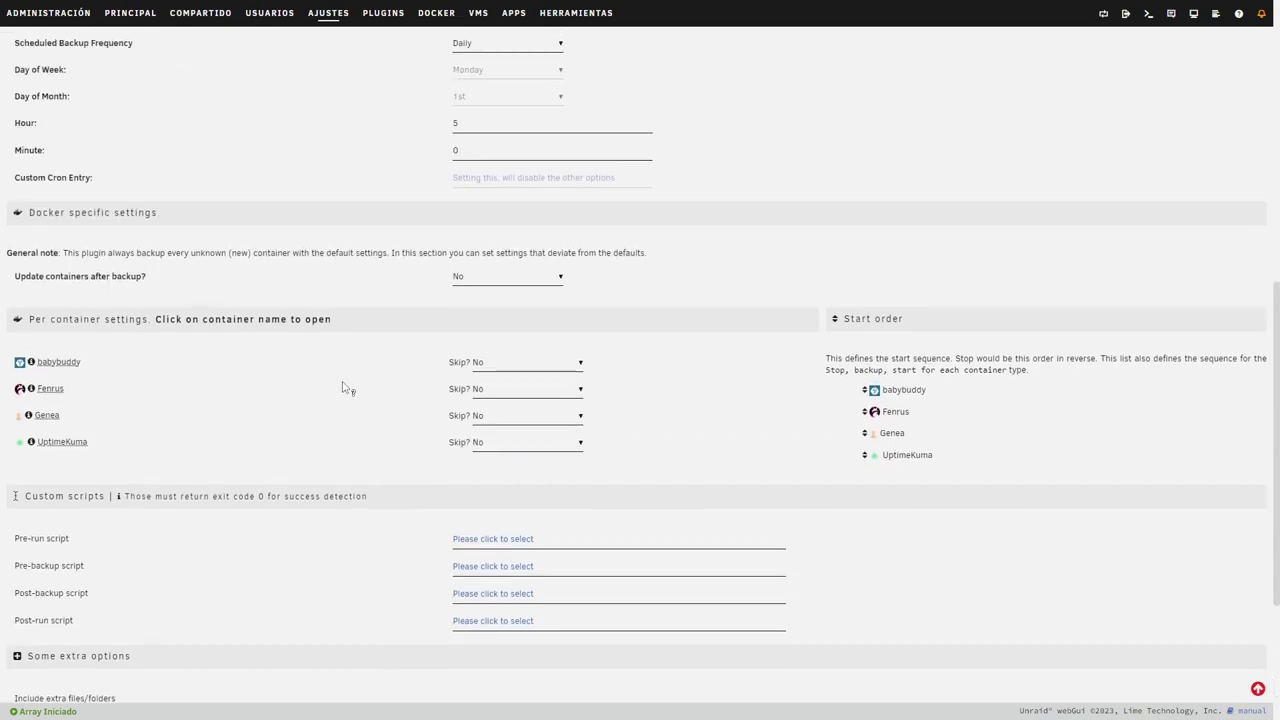
scroll(348, 353, up, 5)
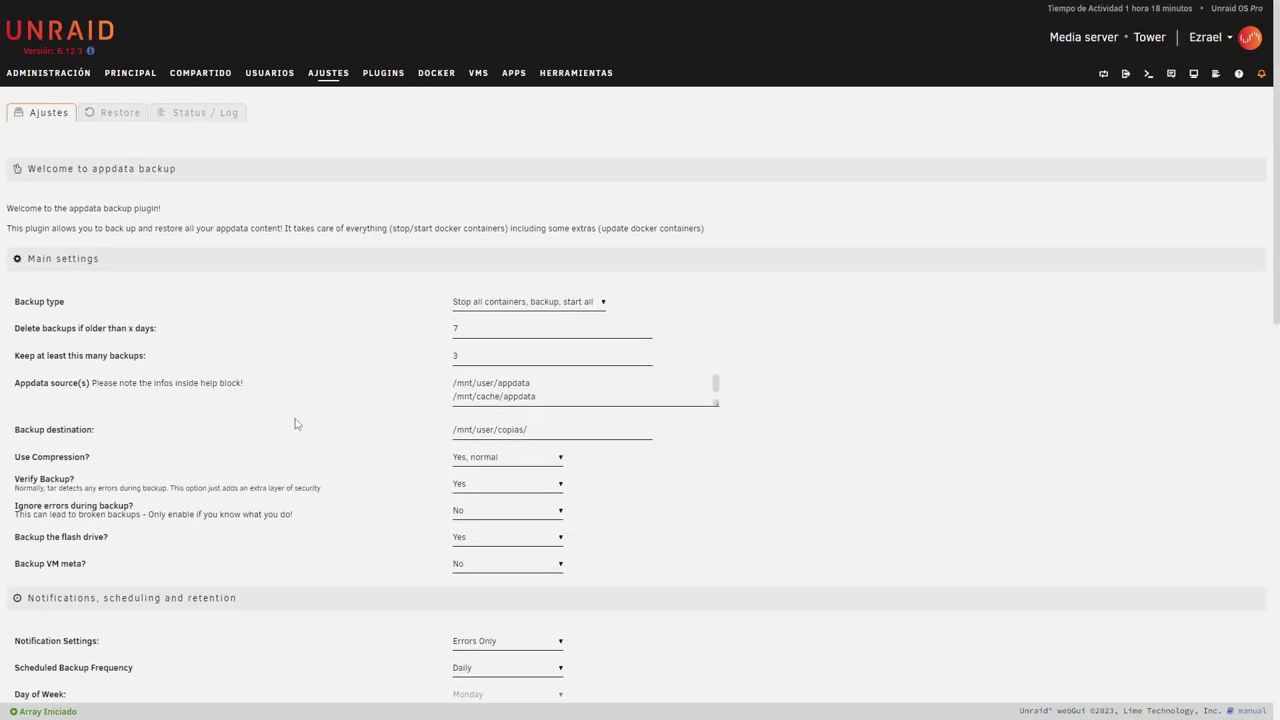
scroll(300, 426, down, 10)
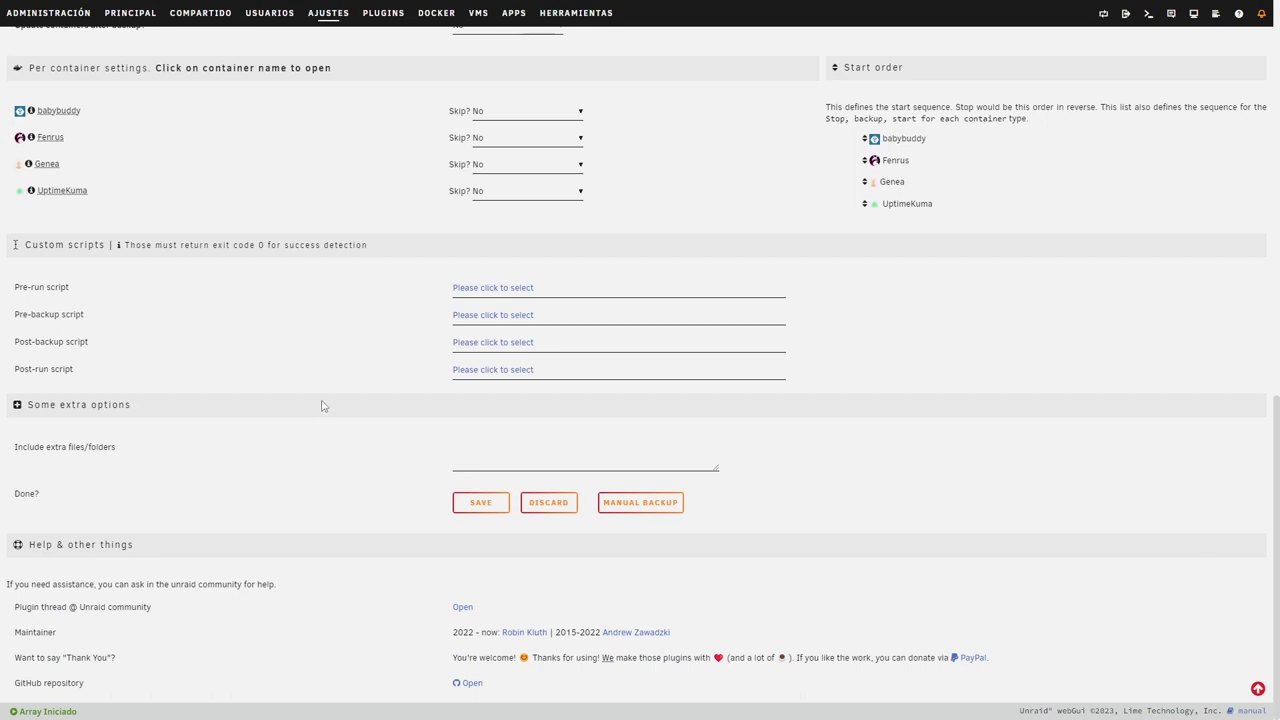
scroll(371, 374, up, 5)
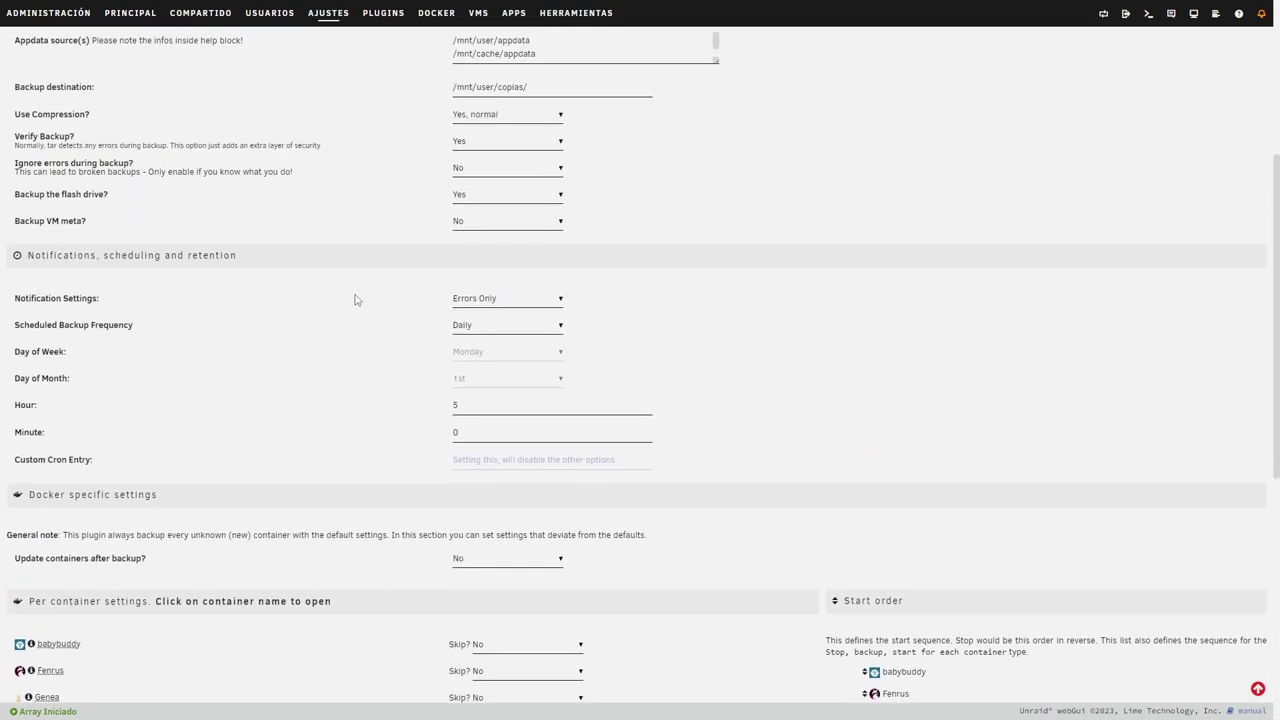
scroll(357, 252, down, 5)
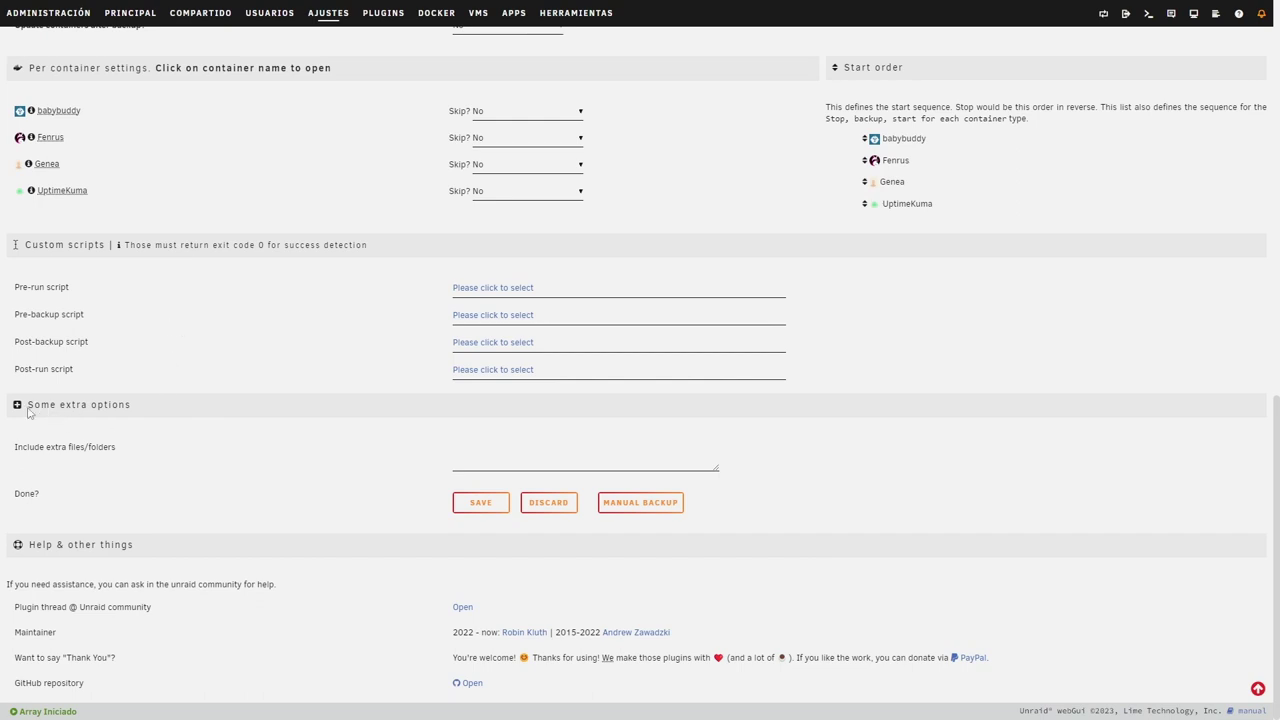
drag(29, 412, 143, 420)
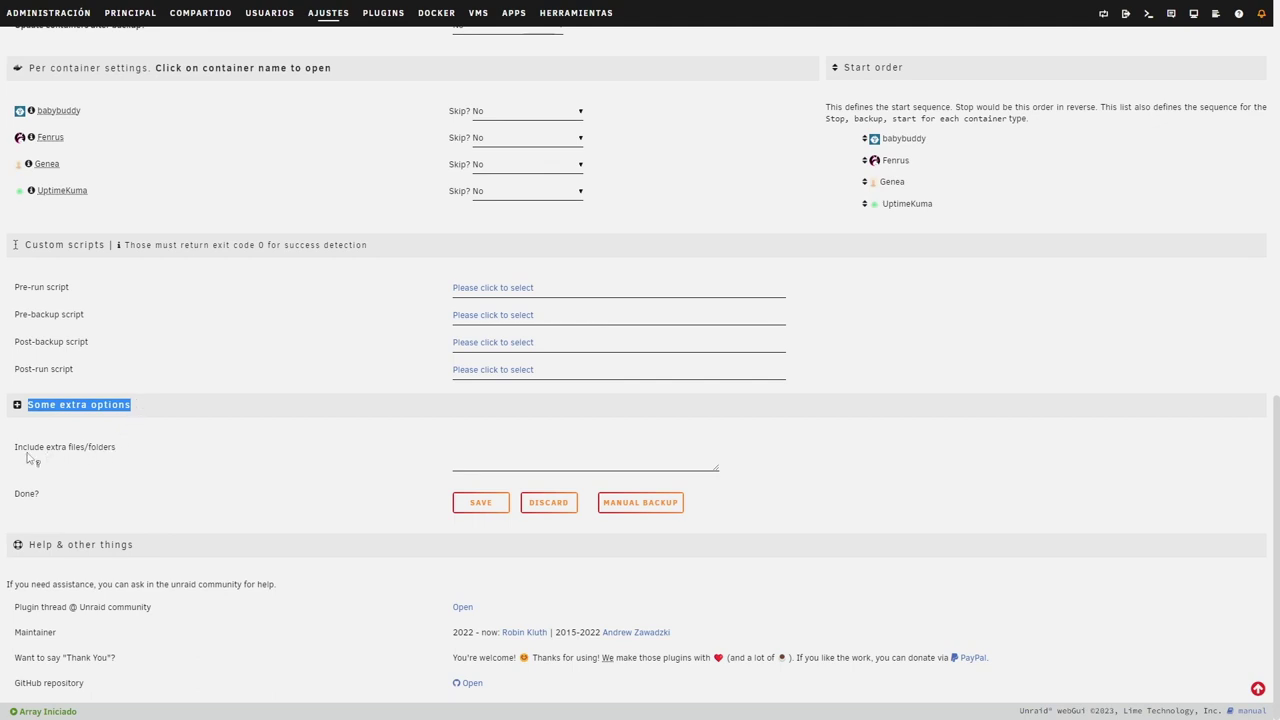
drag(17, 455, 131, 457)
click(103, 456)
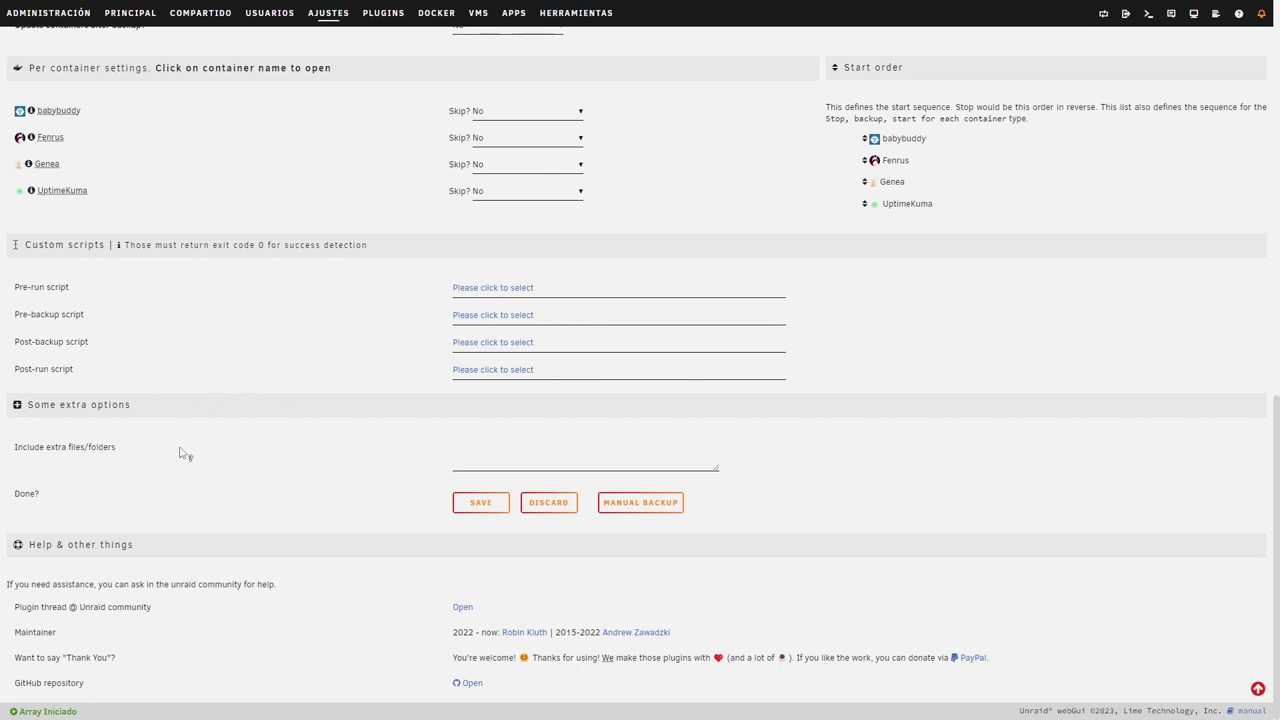
Add /mnt/cache/system/docker/docker.img to the Include extra files/folders list.
click(501, 459)
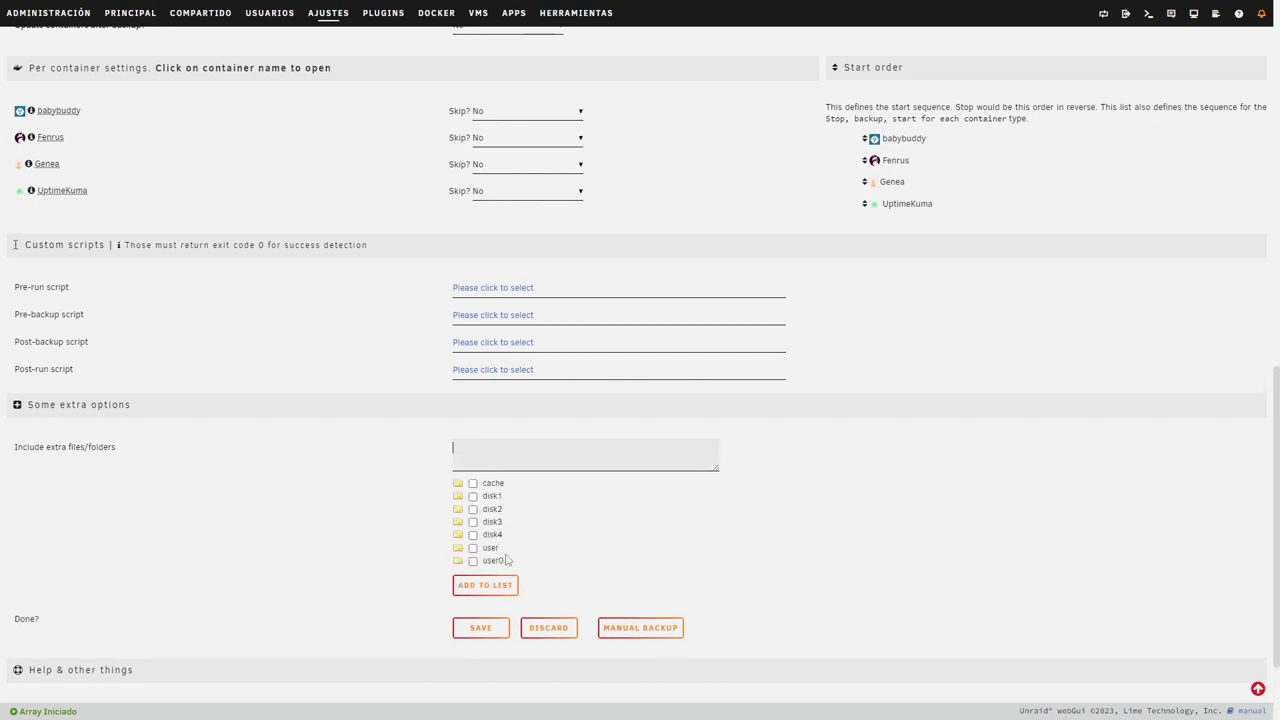
click(492, 483)
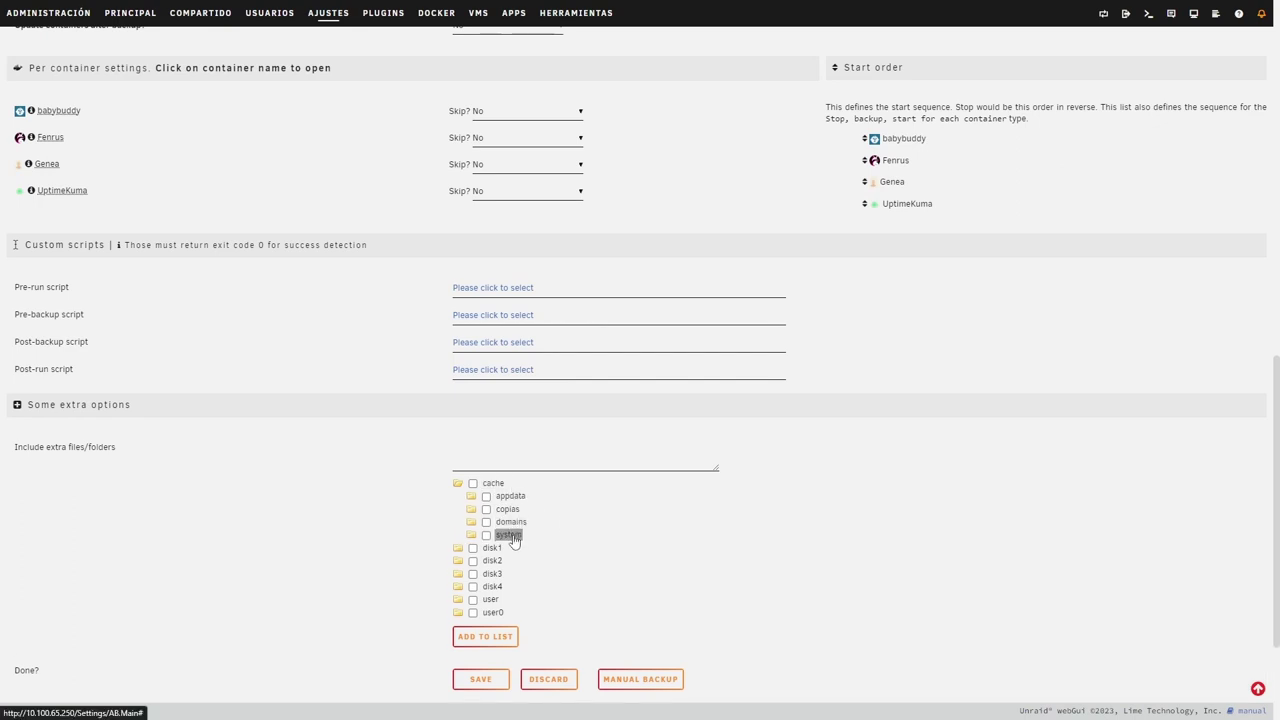
click(510, 535)
click(522, 548)
click(513, 561)
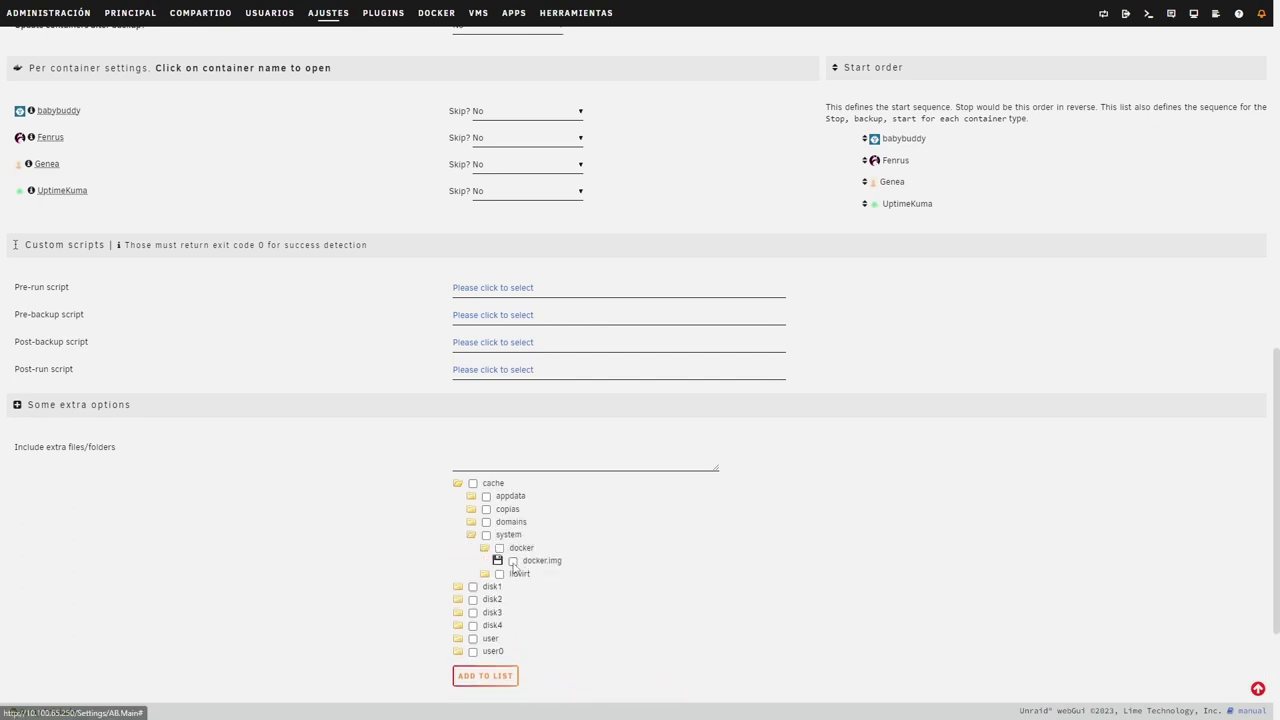
click(485, 677)
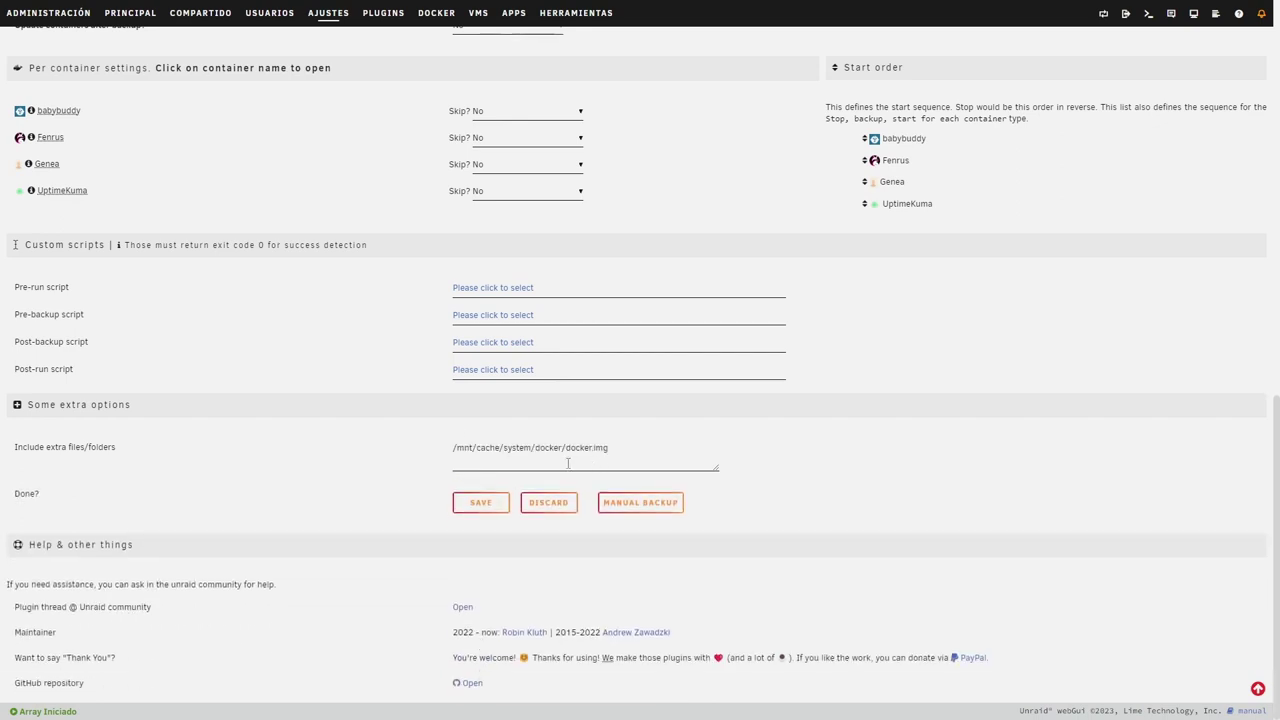
Add the docker.img file and the libvirt folder from cache/system to the Include extra files/folders list.
click(533, 464)
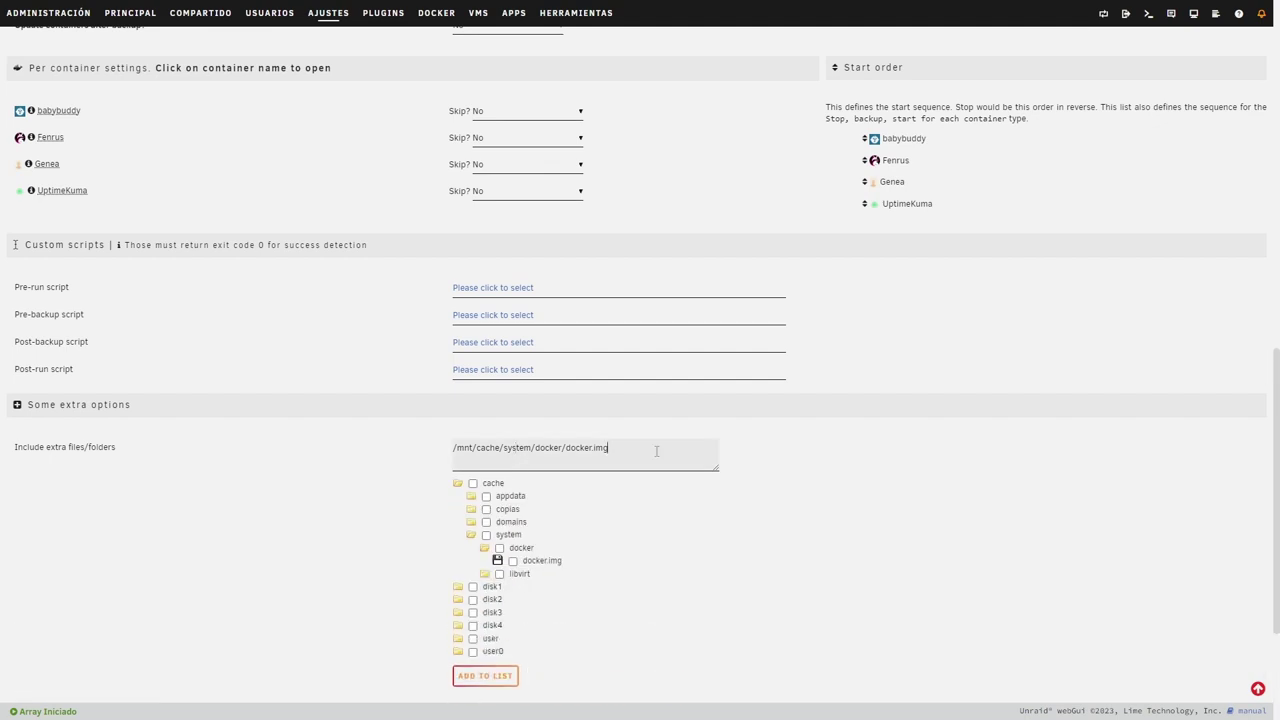
click(513, 561)
click(499, 574)
click(487, 677)
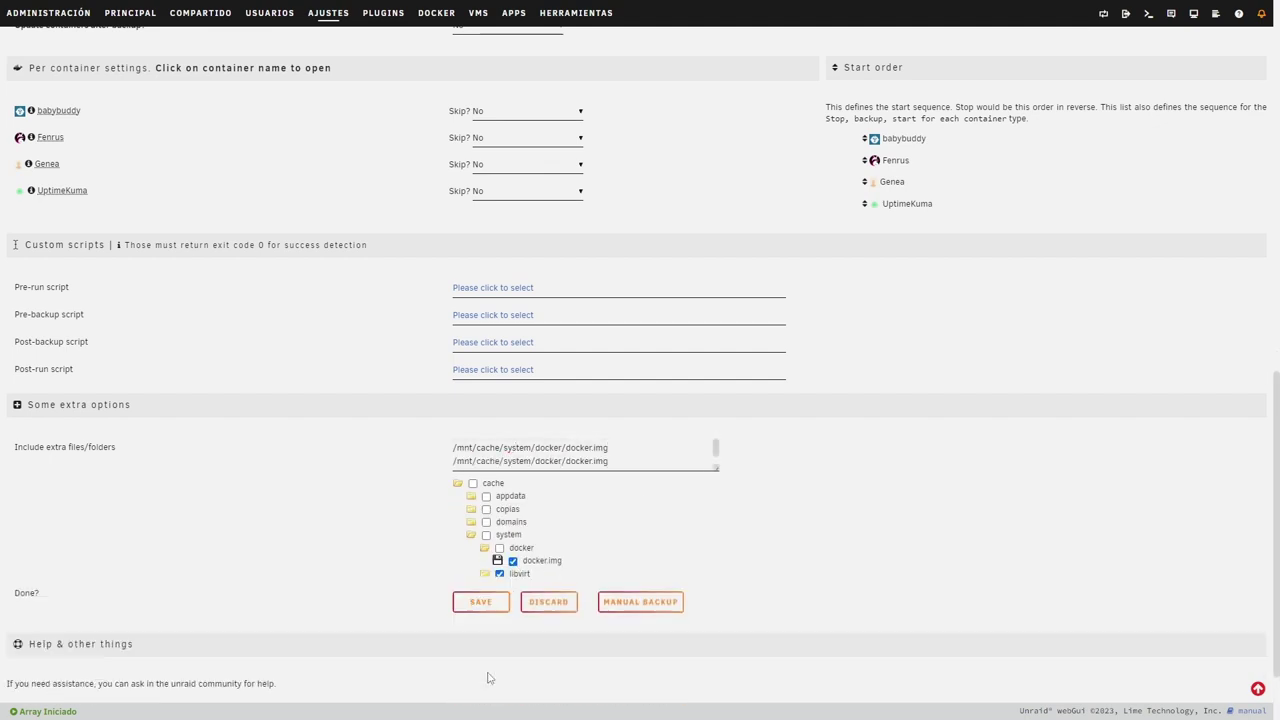
Delete the duplicate /mnt/cache/system/docker/docker.img line from the Include extra files/folders list.
click(659, 448)
drag(626, 448, 422, 453)
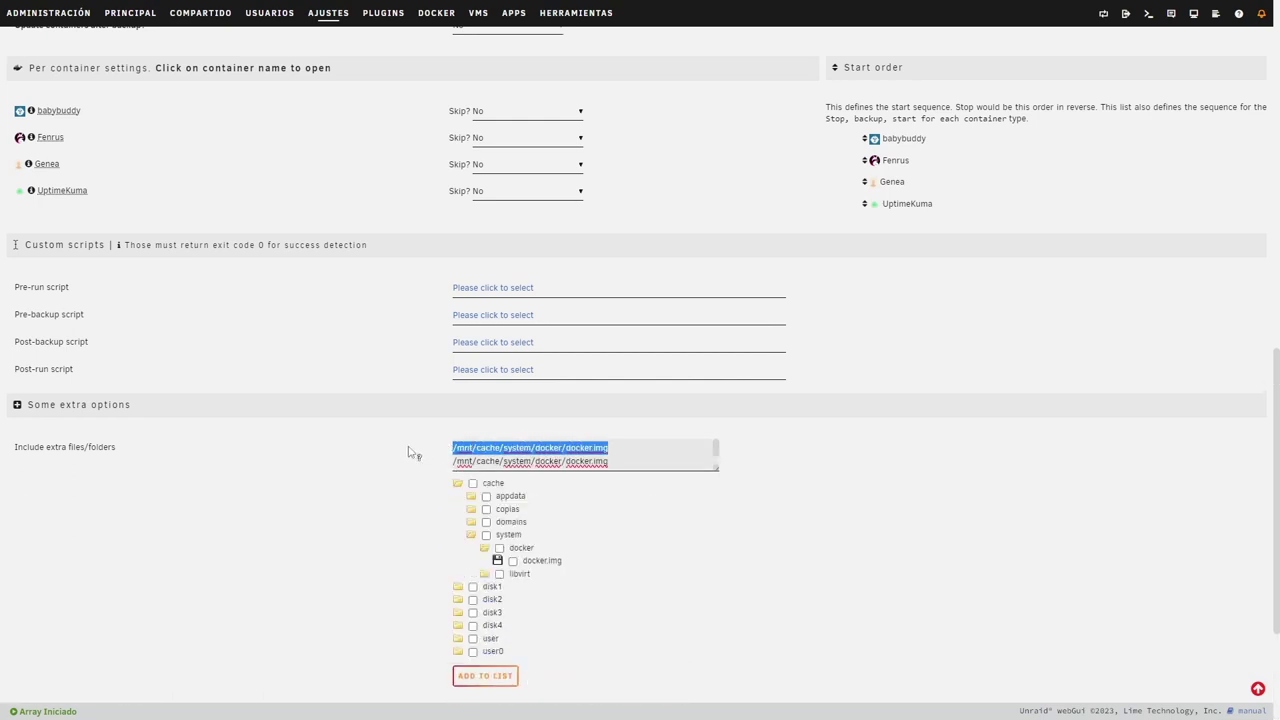
key(Delete)
key(Delete)
click(372, 471)
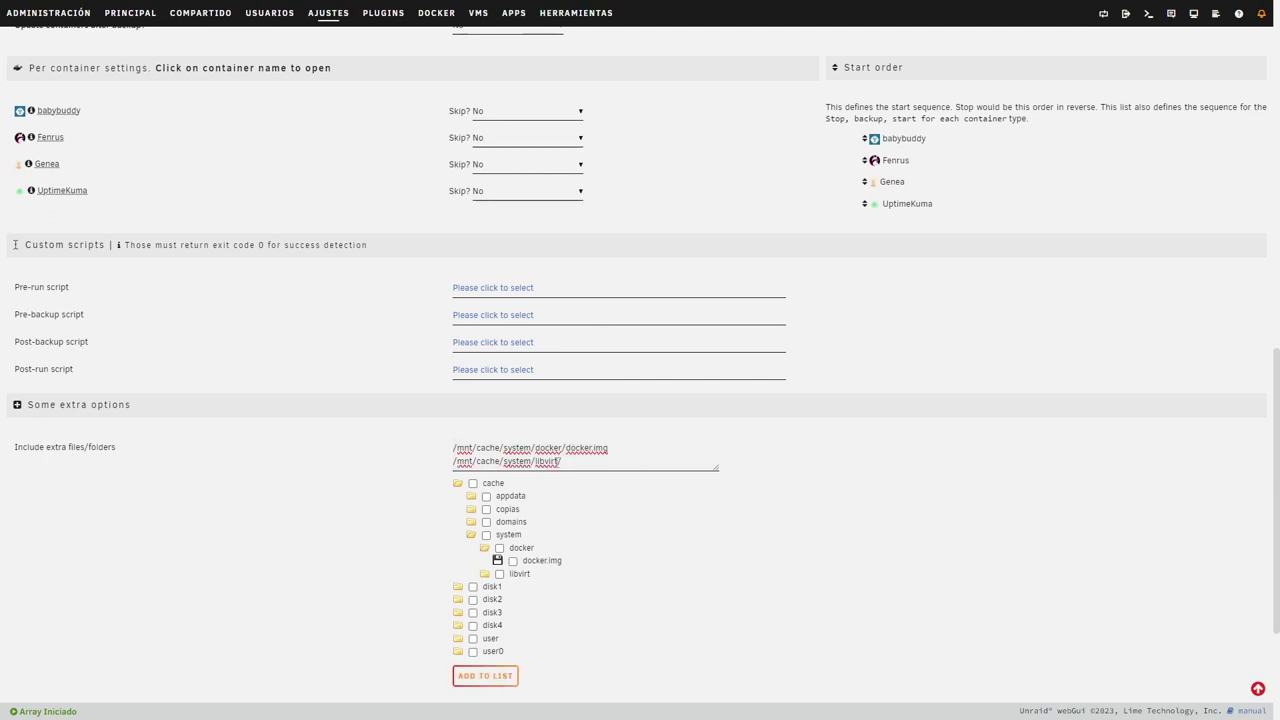
Replace the Include extra files/folders entries with only /mnt/cache/system/docker/docker.img and save the settings.
drag(568, 462, 401, 450)
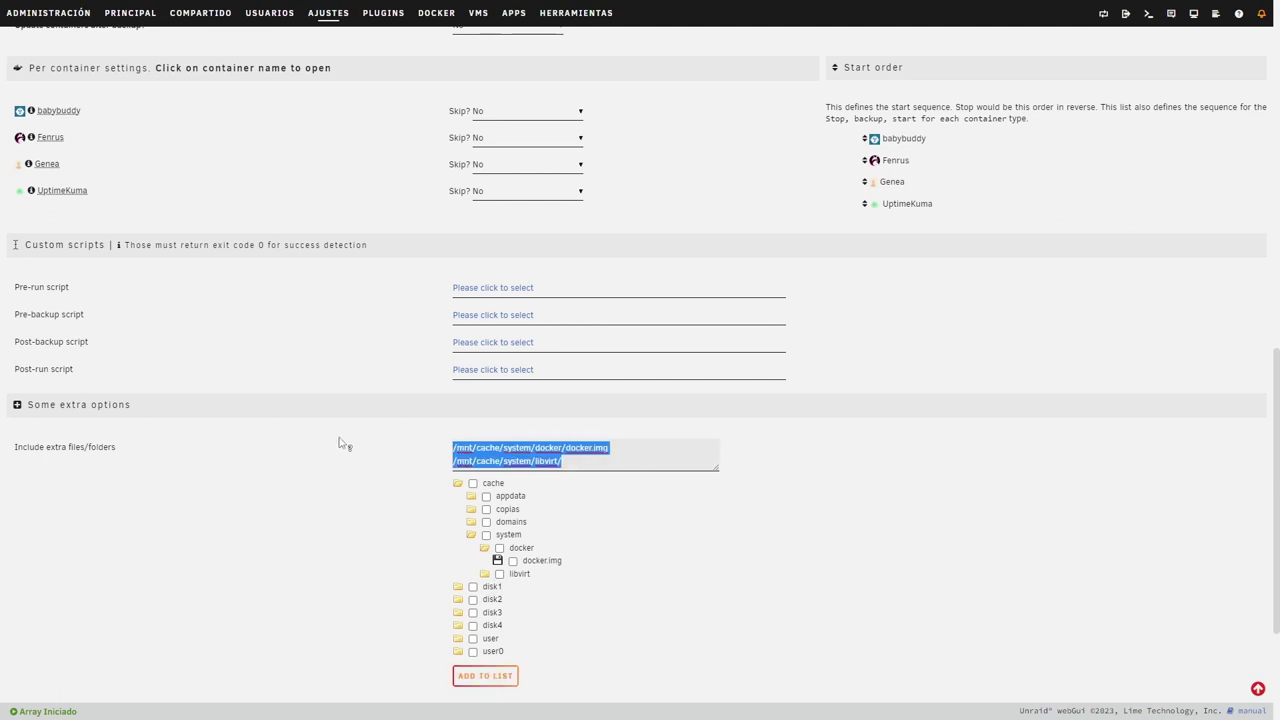
key(BackSpace)
scroll(608, 583, down, 2)
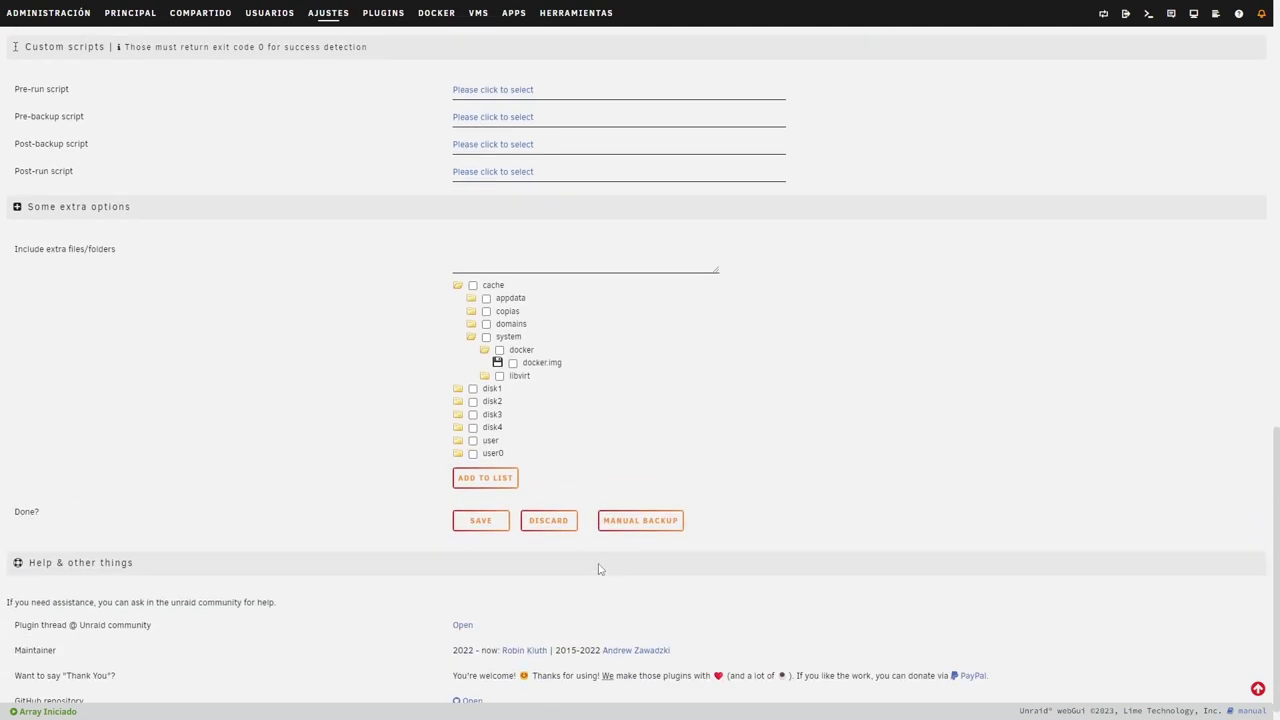
click(513, 361)
click(492, 482)
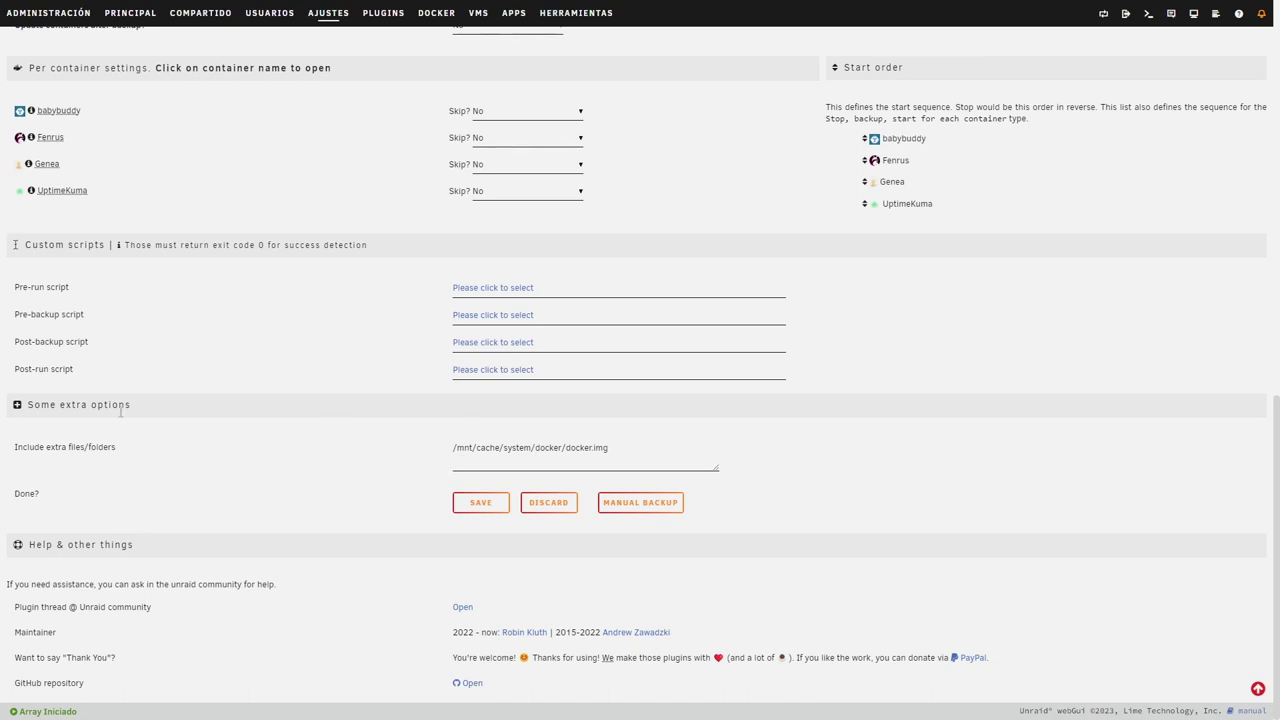
click(490, 505)
Review the saved backup settings, from extra files and per container options to the schedule and main settings.
scroll(415, 445, down, 2)
scroll(415, 445, down, 4)
scroll(409, 457, up, 3)
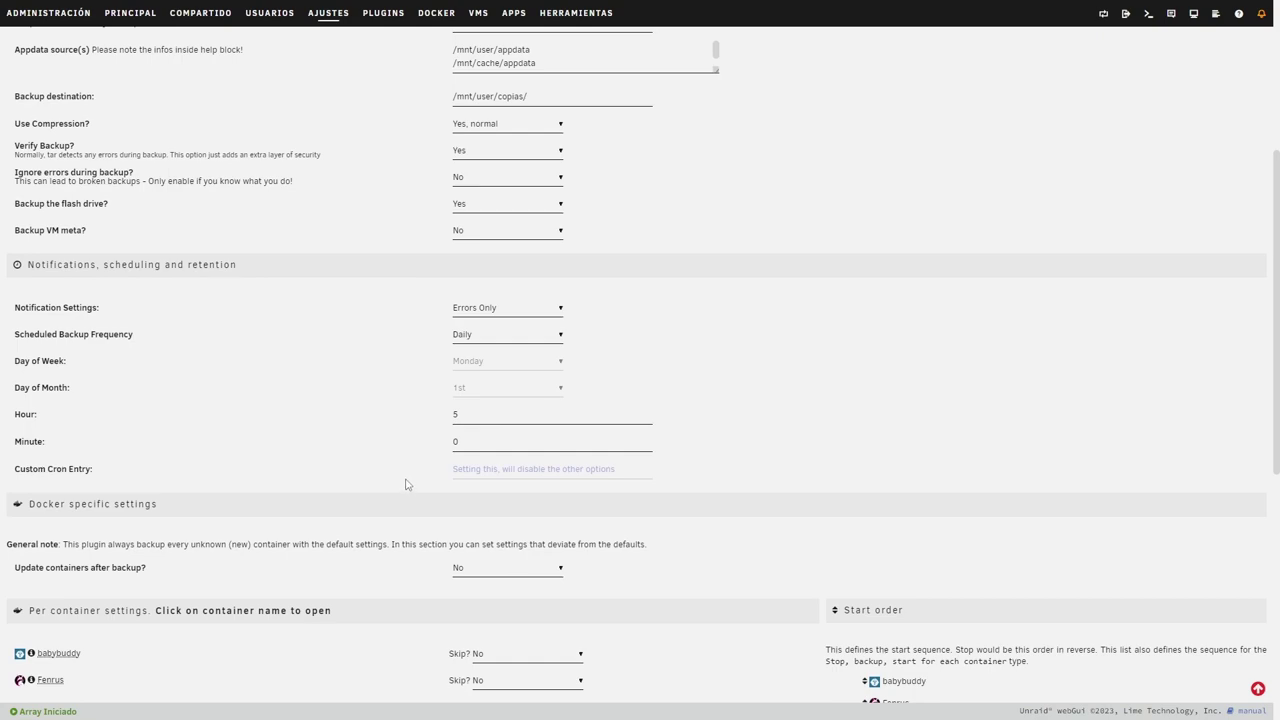
scroll(405, 484, down, 5)
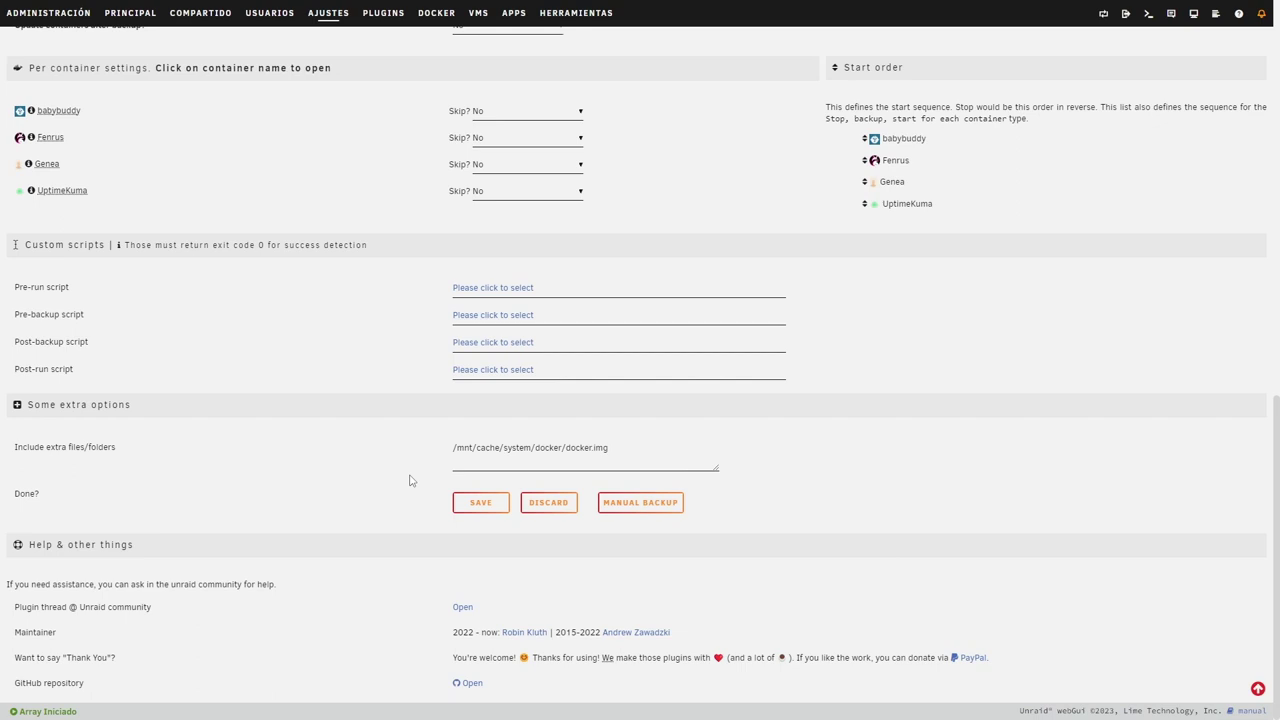
scroll(409, 481, up, 2)
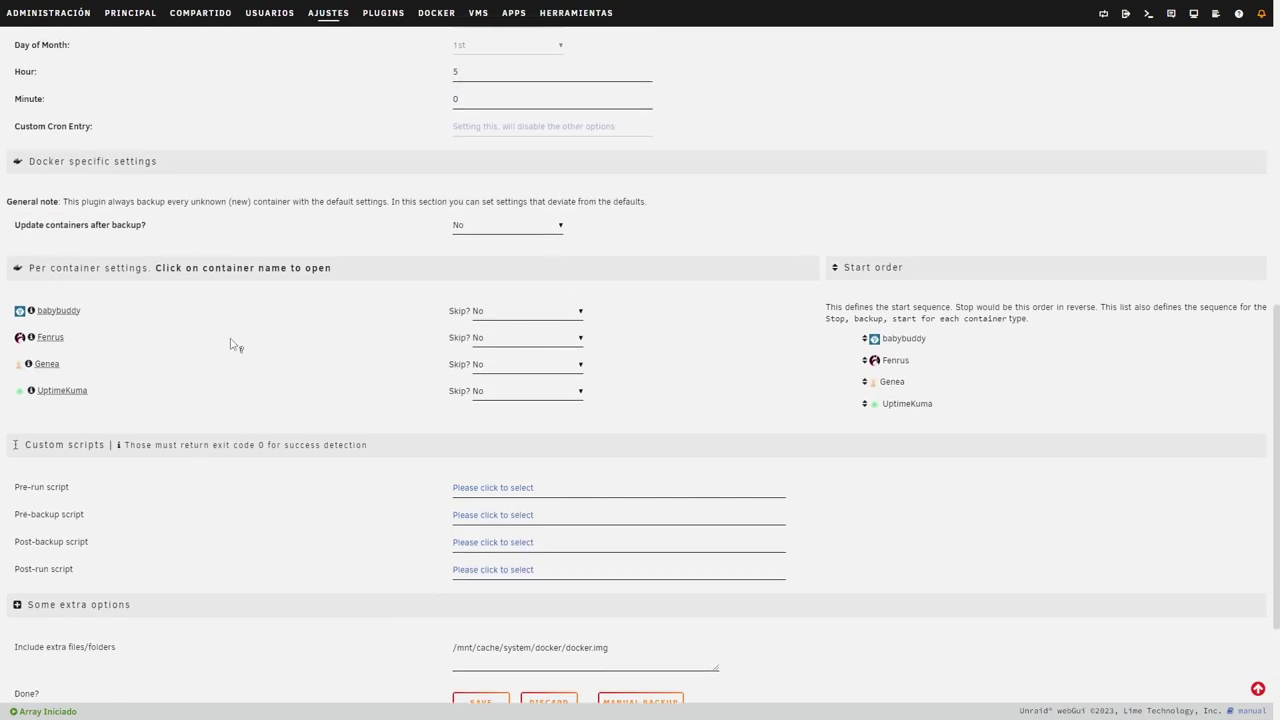
scroll(246, 423, down, 2)
scroll(323, 491, up, 4)
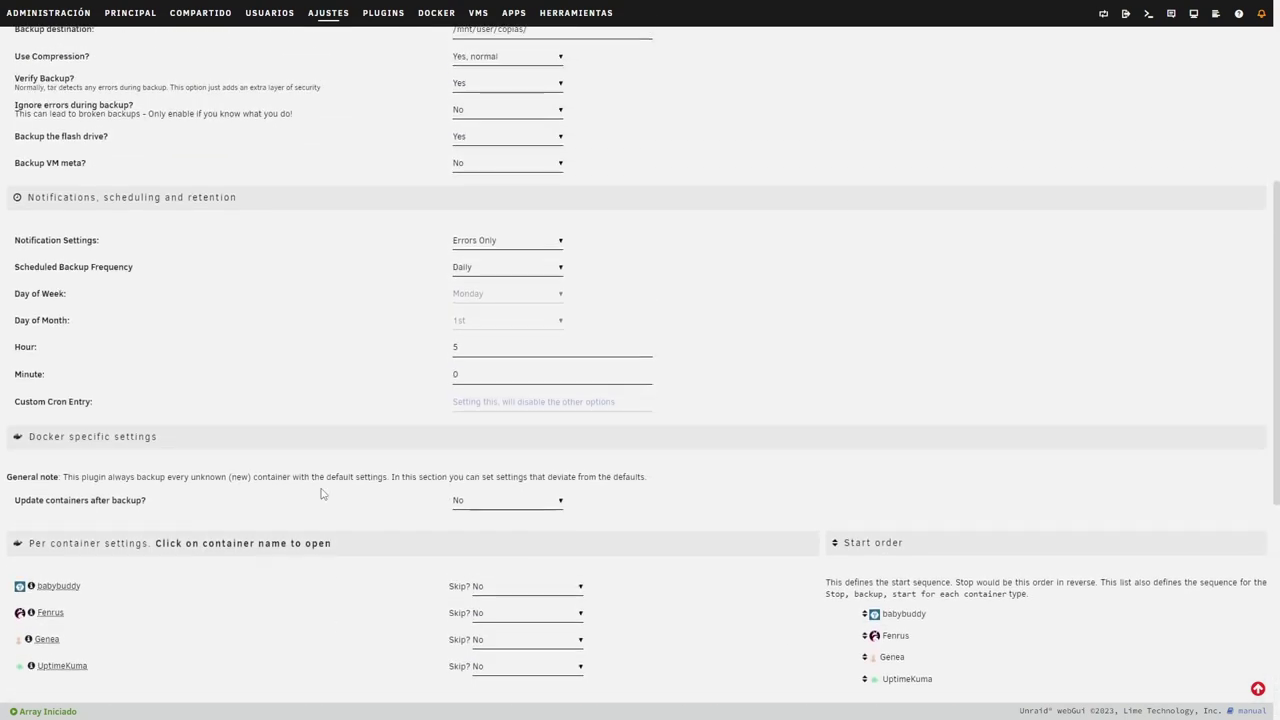
scroll(321, 493, up, 3)
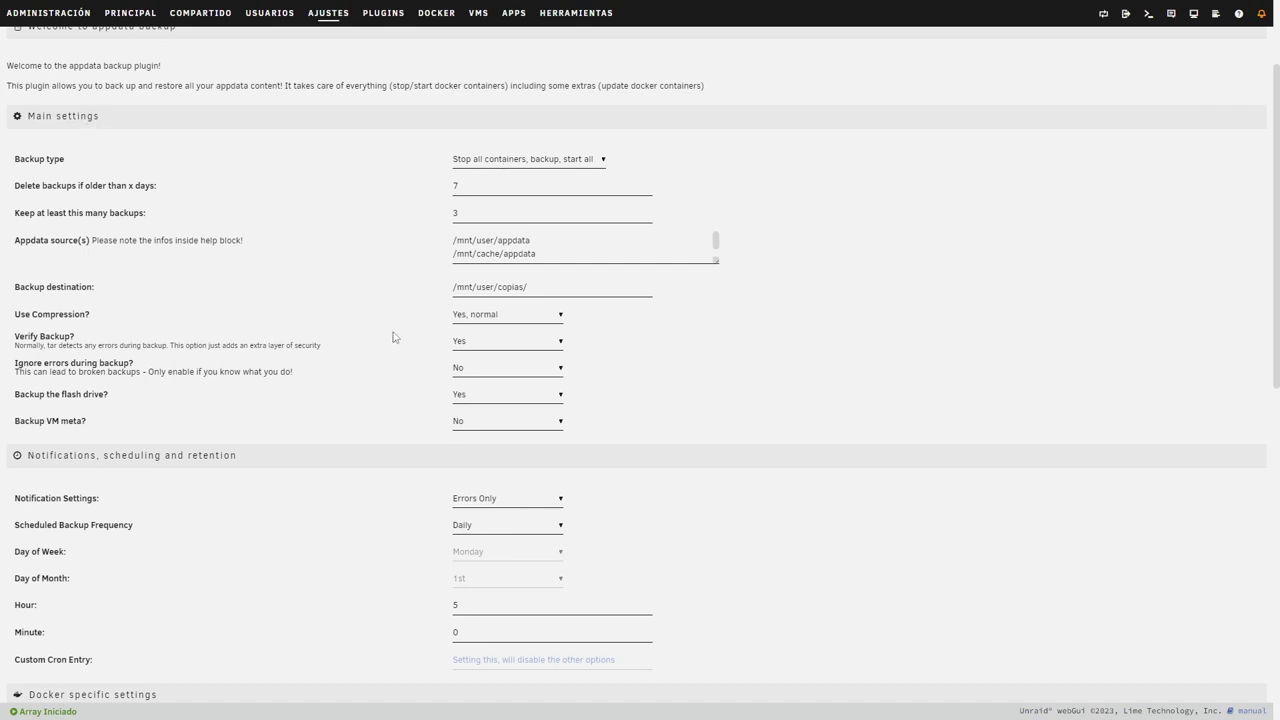
scroll(409, 346, up, 2)
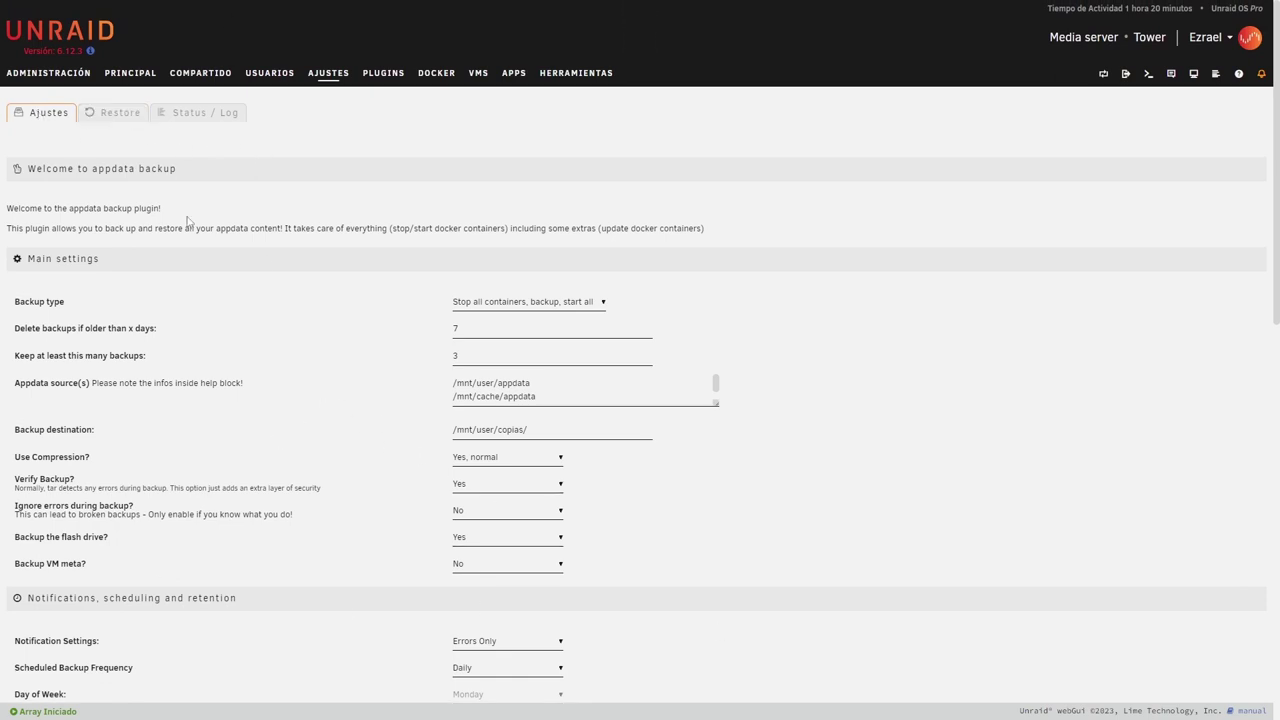
Start a manual backup and confirm that it should proceed.
scroll(369, 363, down, 8)
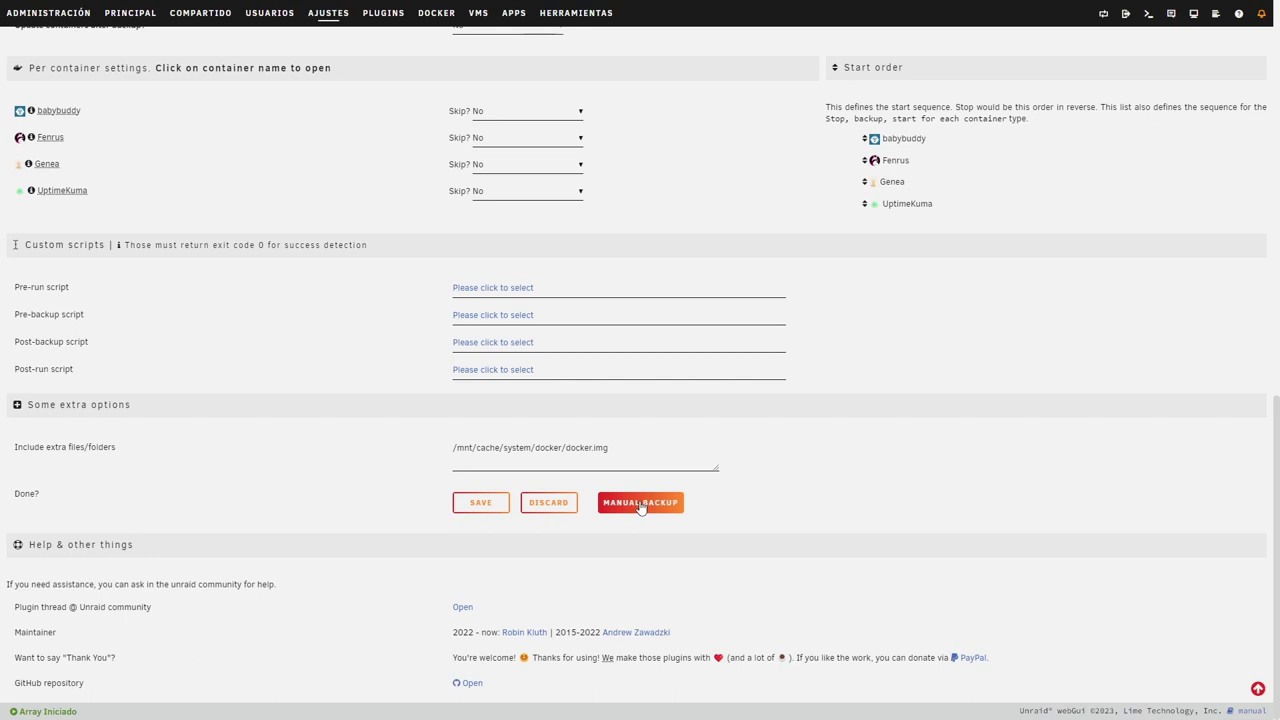
click(640, 503)
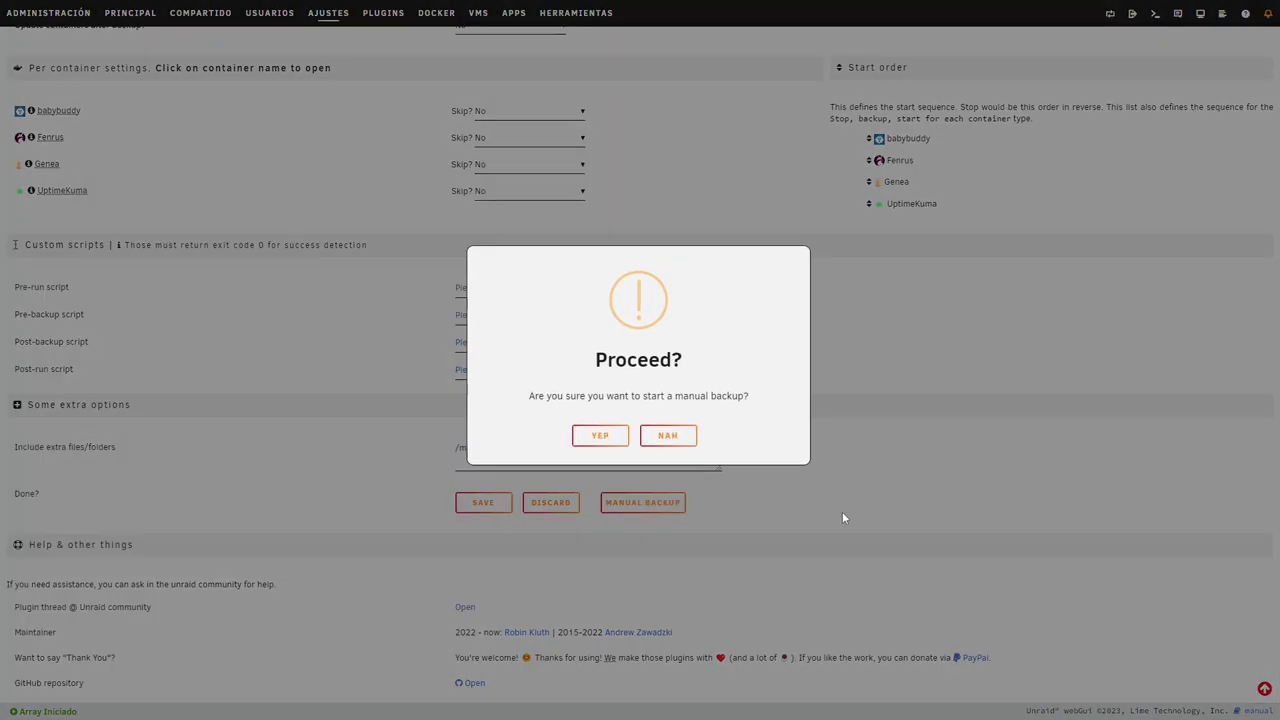
click(600, 436)
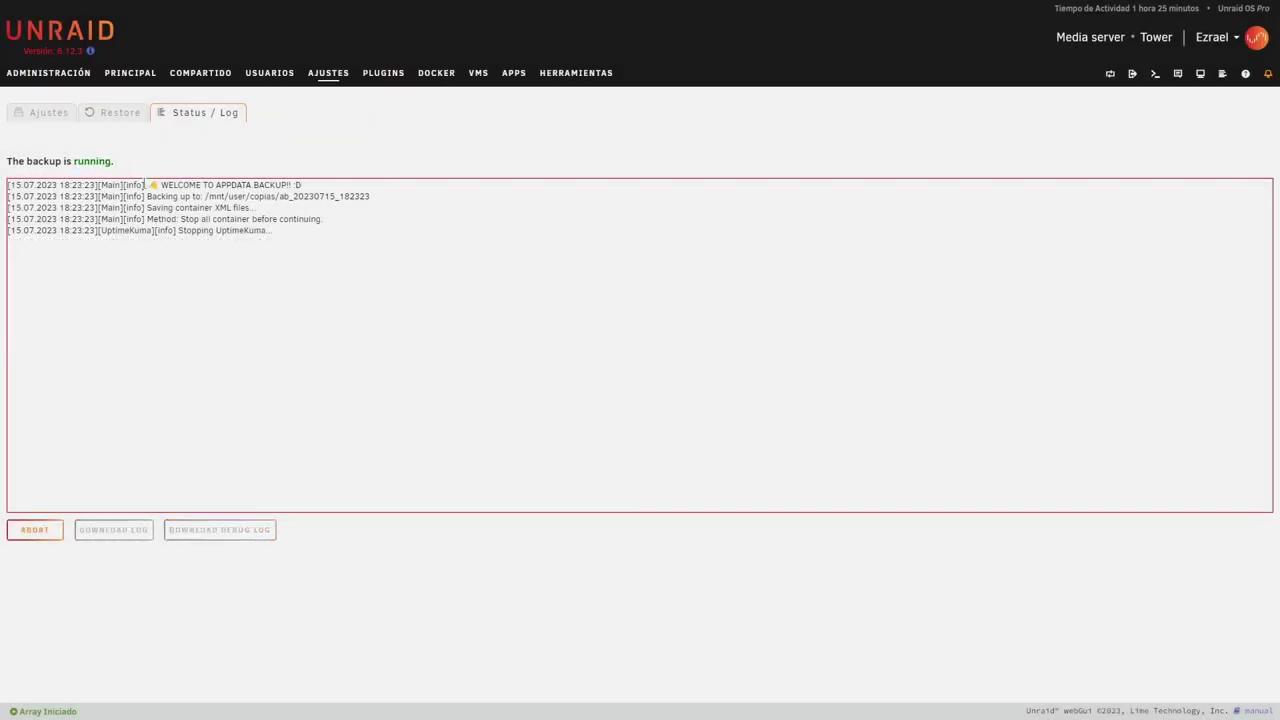
Examine the backup's Status / Log, including the destination path, container stops and starts, flash drive and extra files entries.
drag(148, 185, 310, 190)
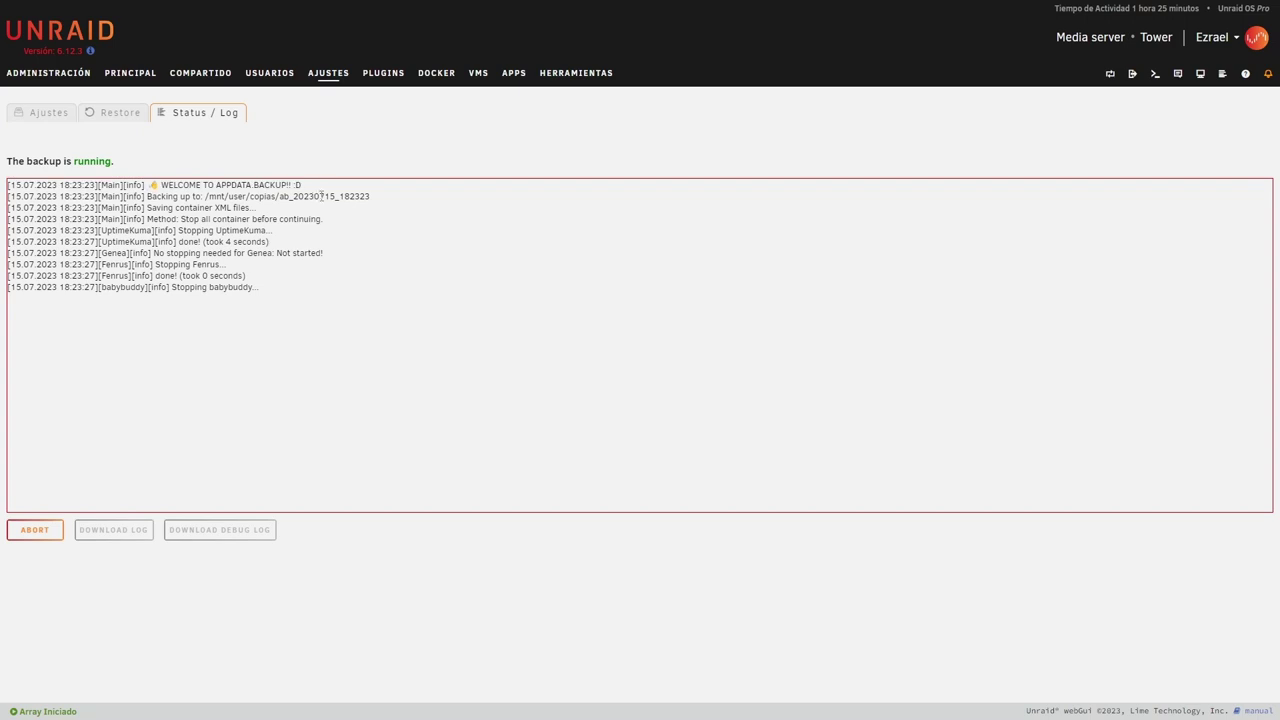
drag(371, 199, 338, 198)
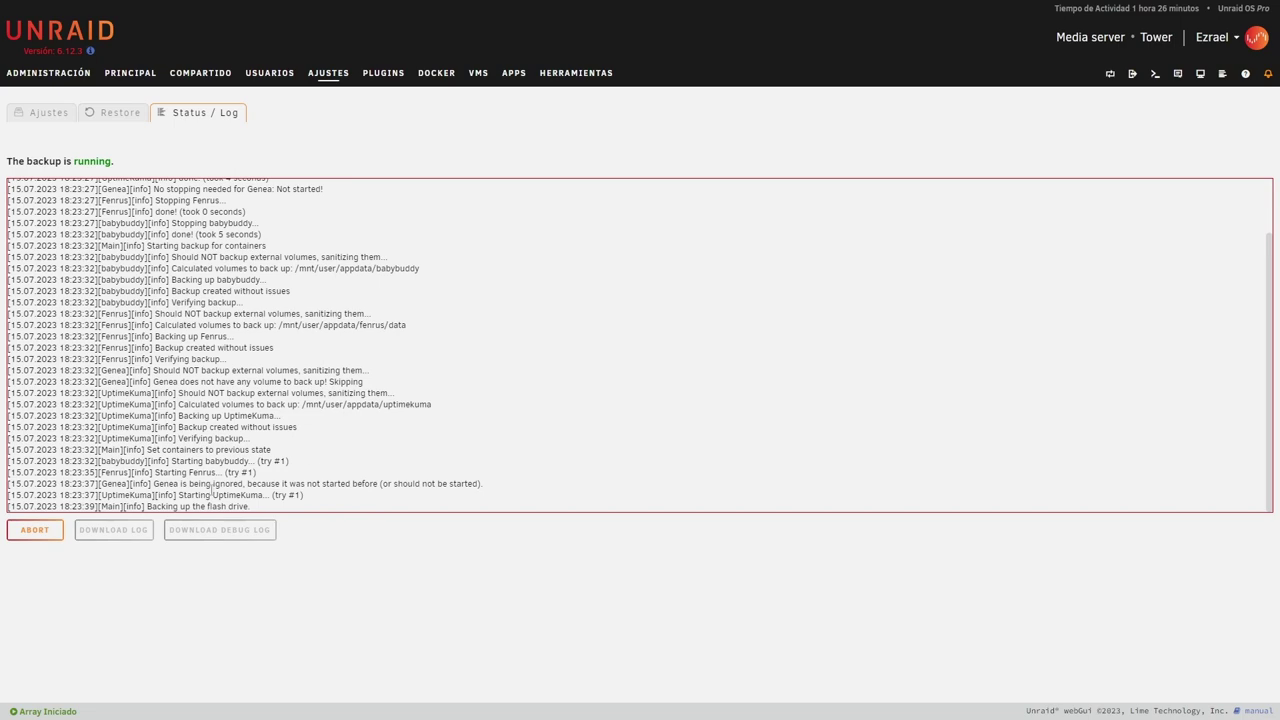
triple_click(148, 506)
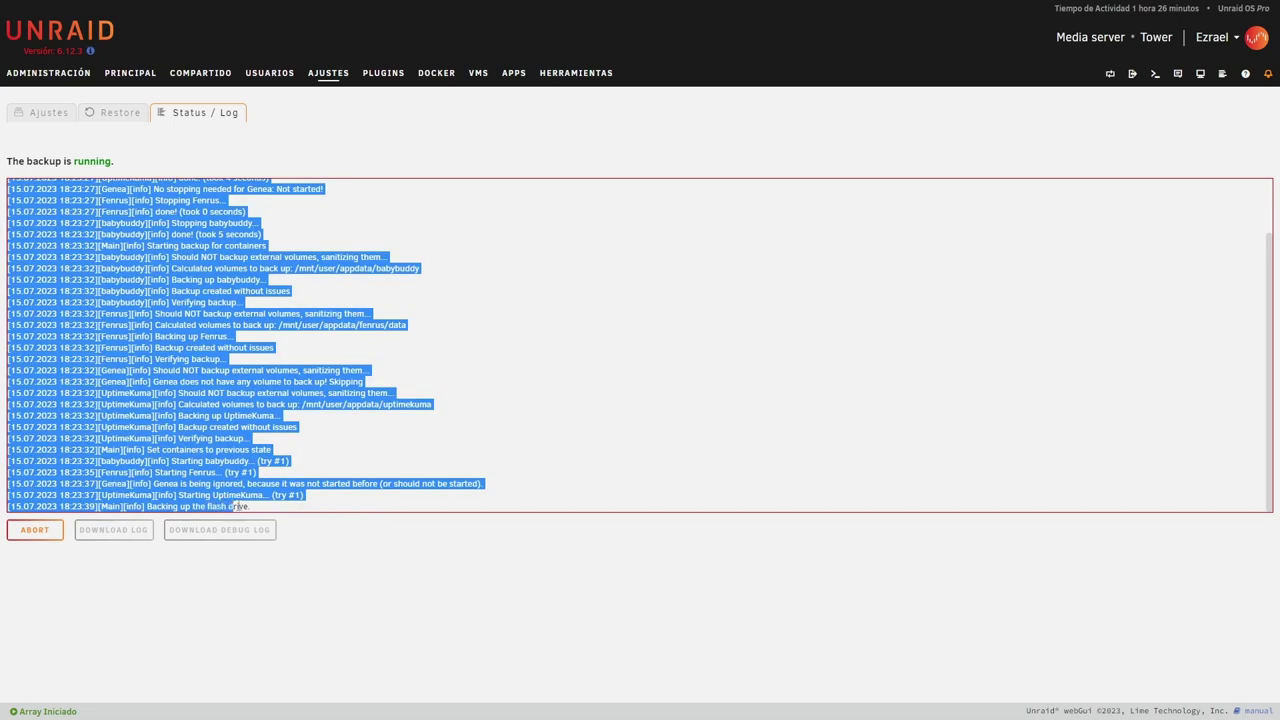
click(254, 511)
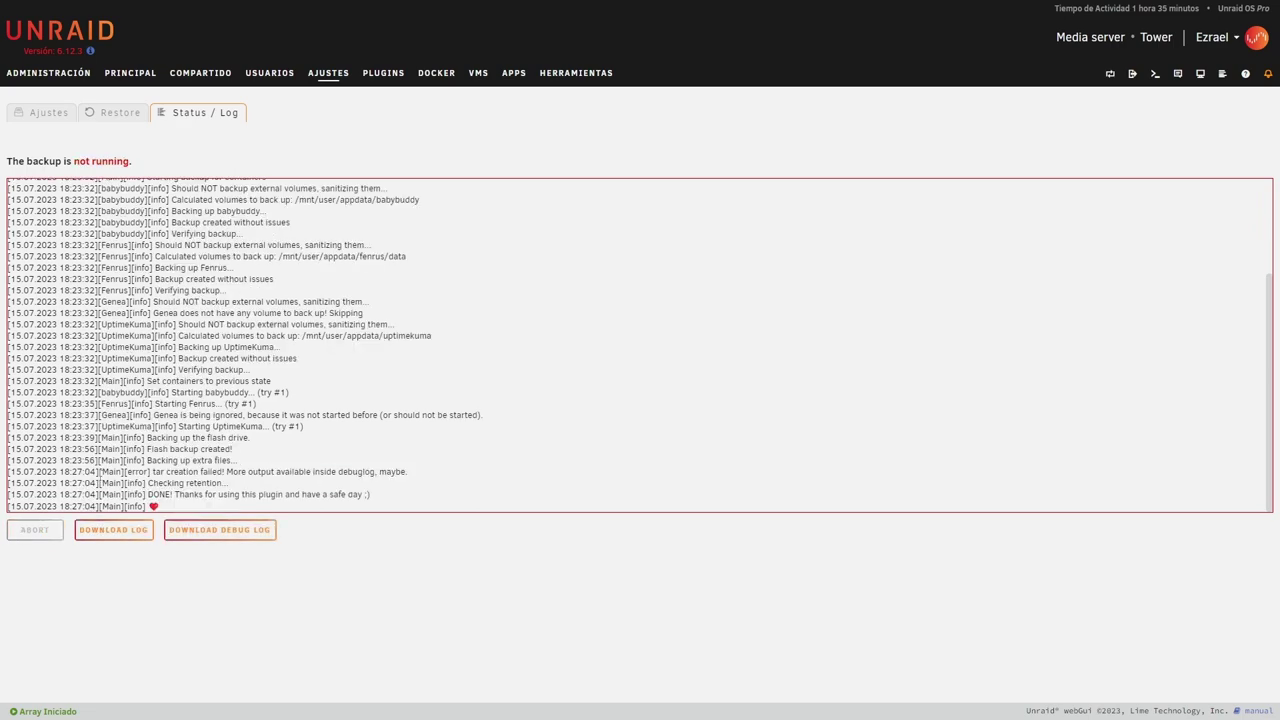
scroll(87, 443, up, 3)
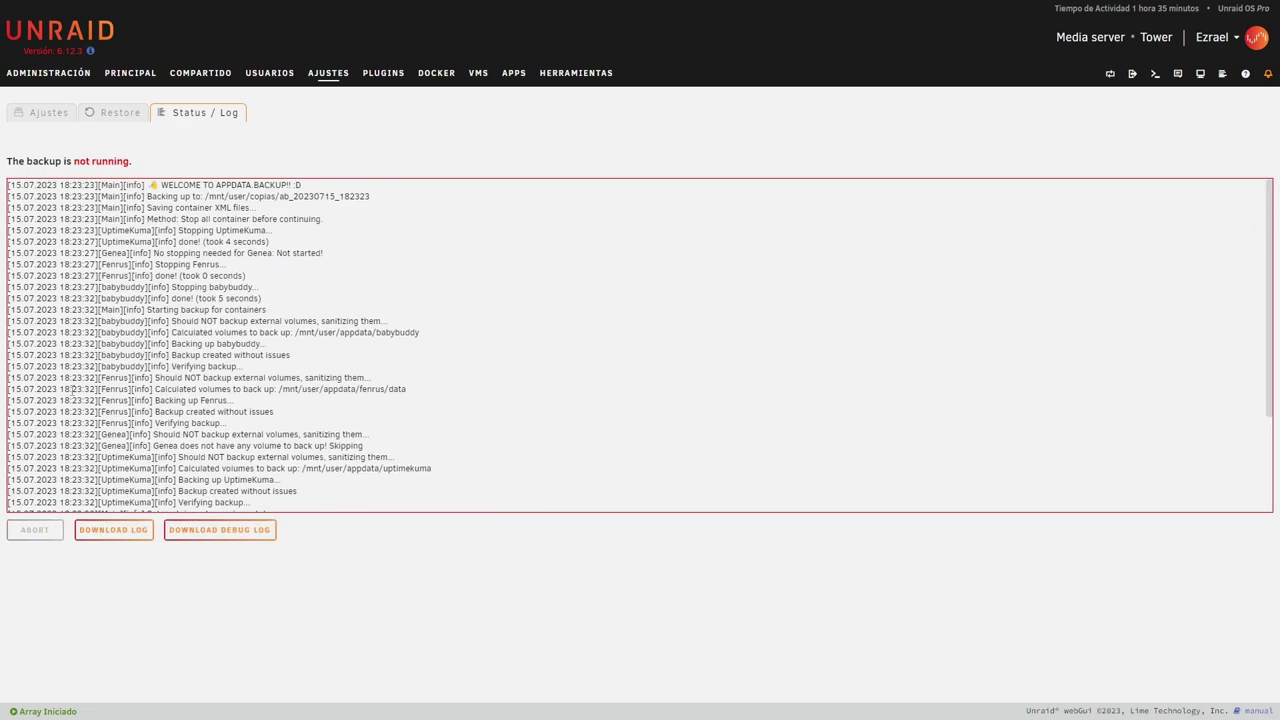
Leave the backup log and open the Unraid server dashboard.
click(60, 112)
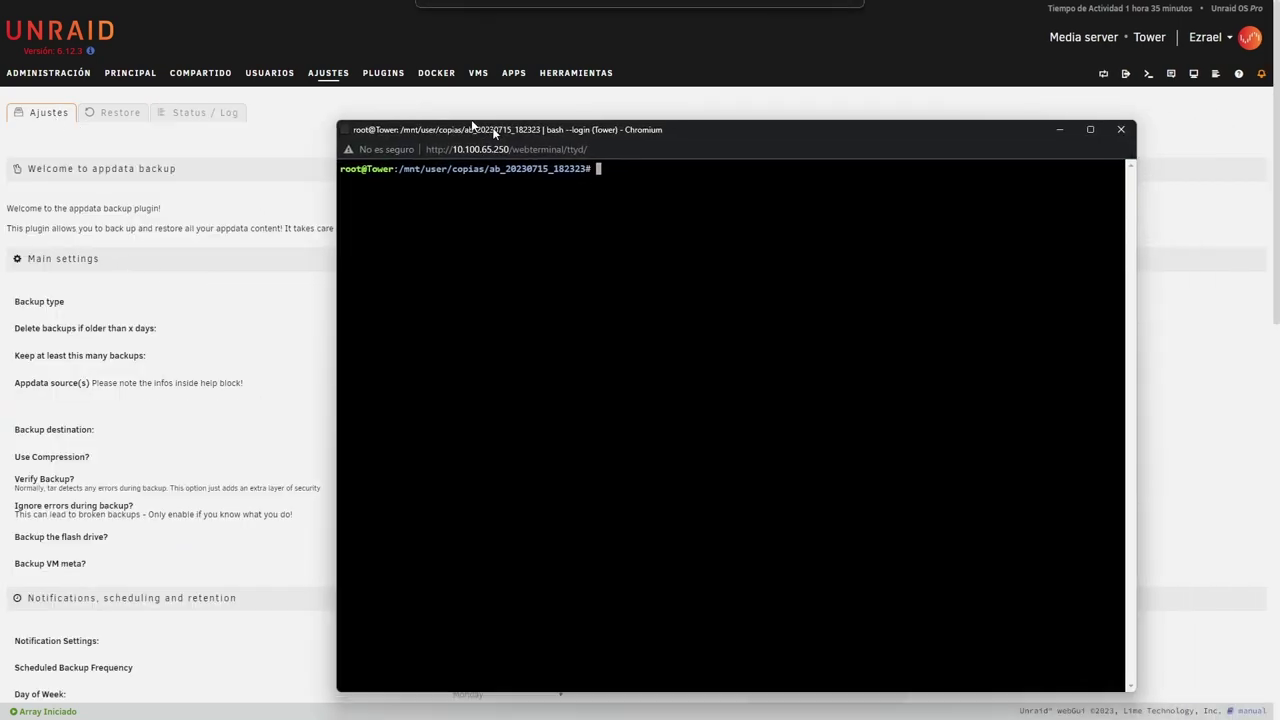
click(52, 72)
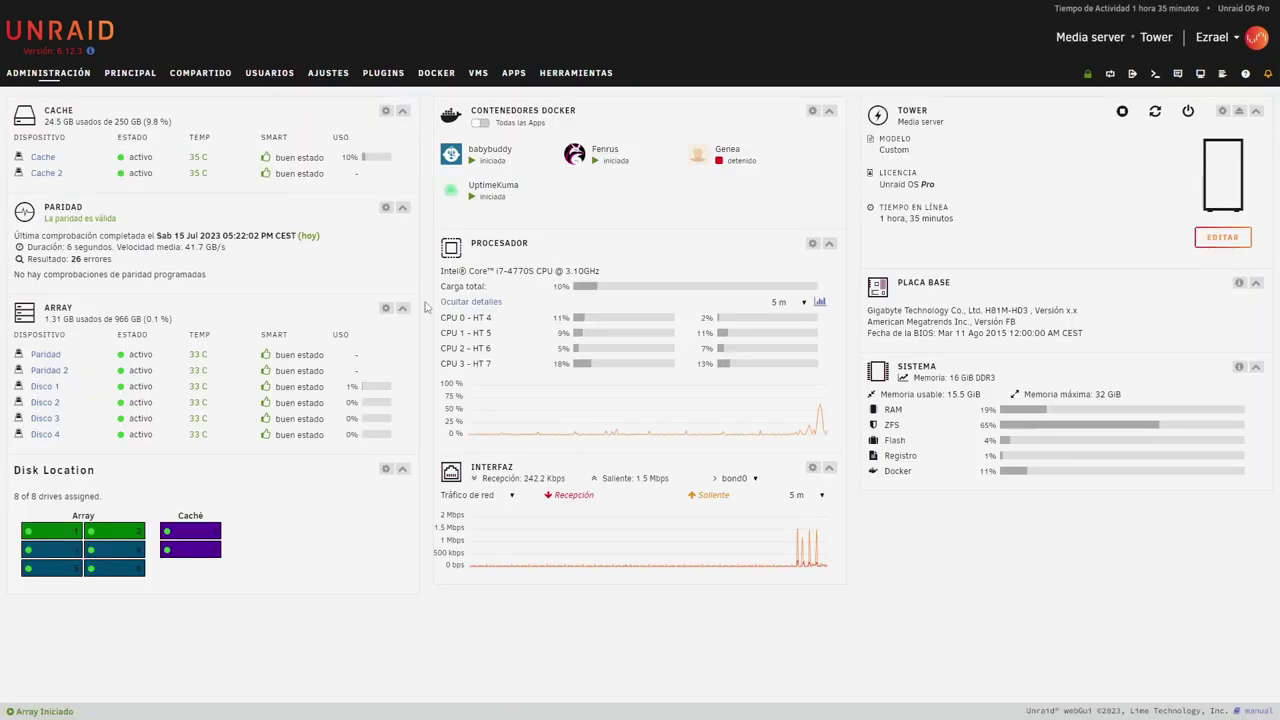
double_click(351, 386)
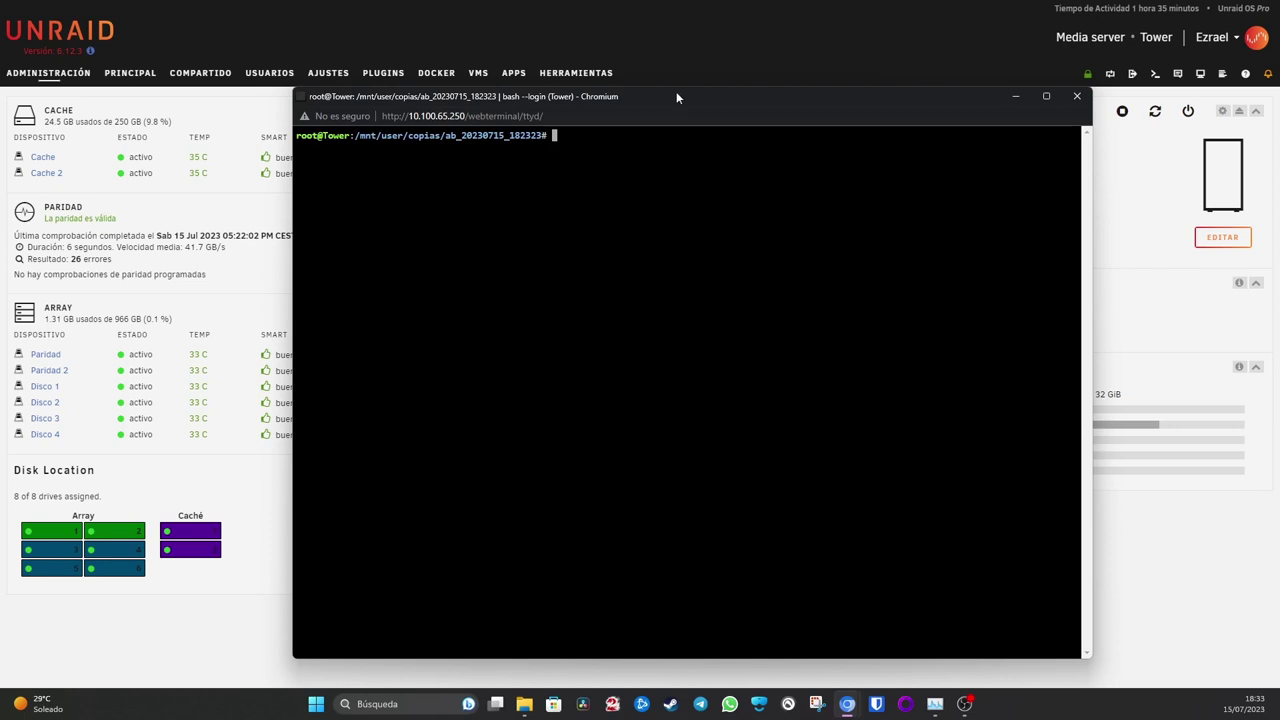
In the web terminal, go up to /mnt/user/copias and list the backup folders.
drag(665, 93, 637, 82)
text(cd ..)
key(Return)
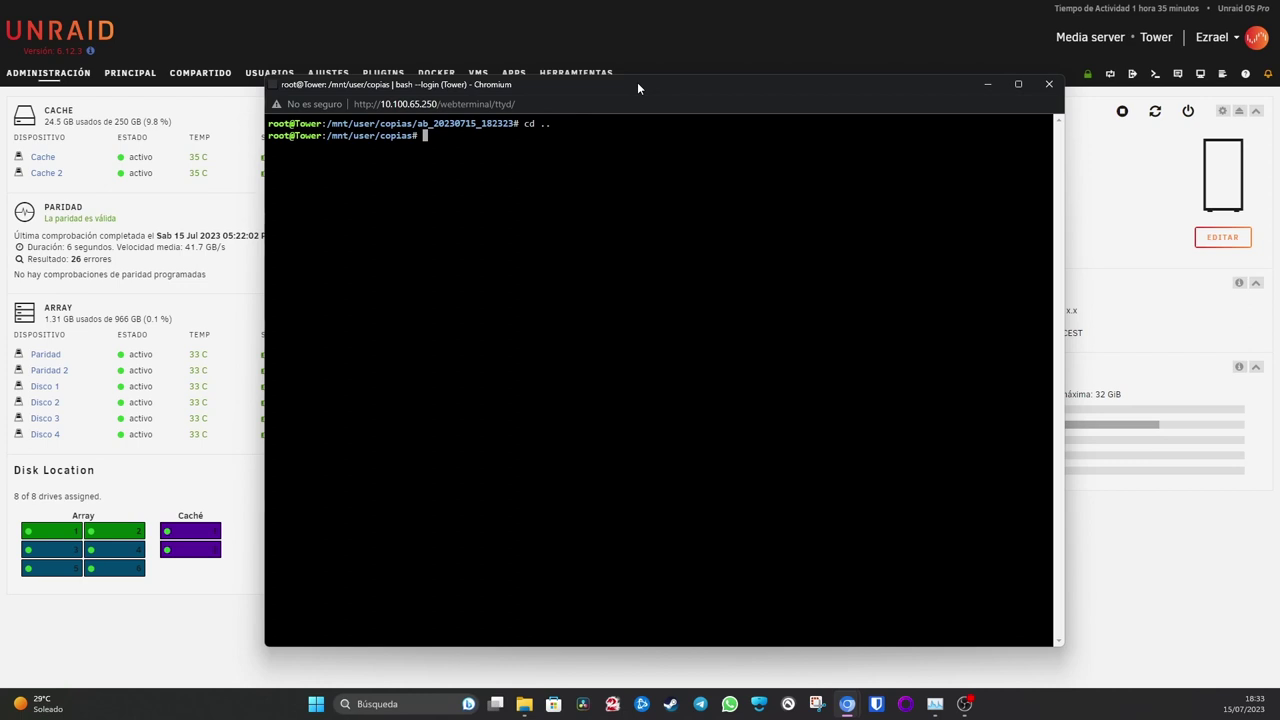
text(cd)
key(BackSpace)
key(BackSpace)
text(ls)
key(Return)
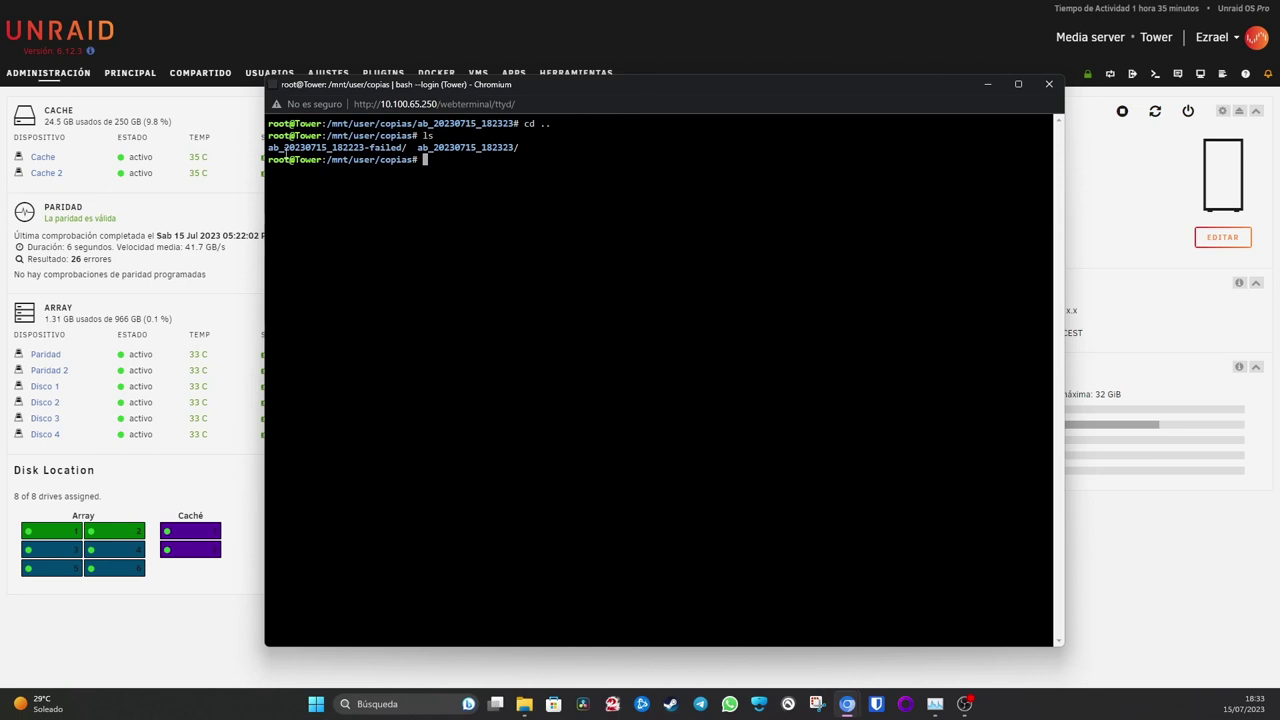
Compare the names of the ab_20230715_182223-failed and ab_20230715_182323 folders, checking their date and time parts.
drag(268, 148, 410, 148)
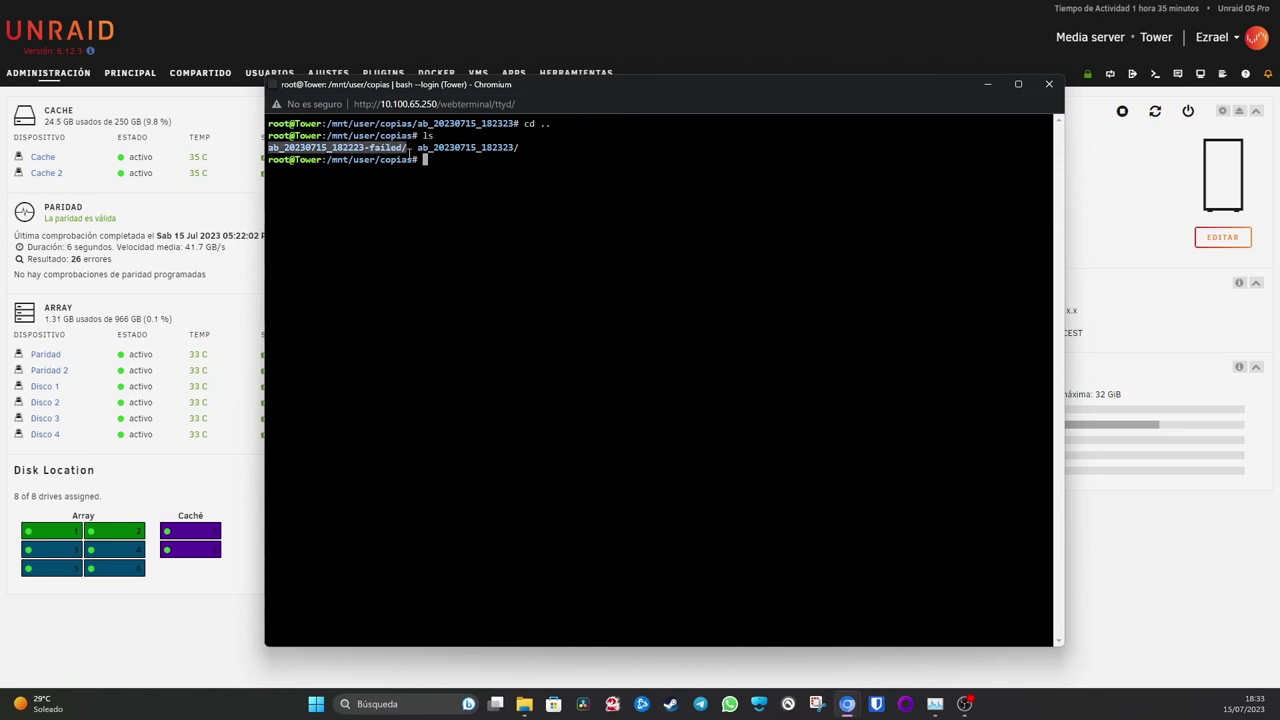
click(410, 150)
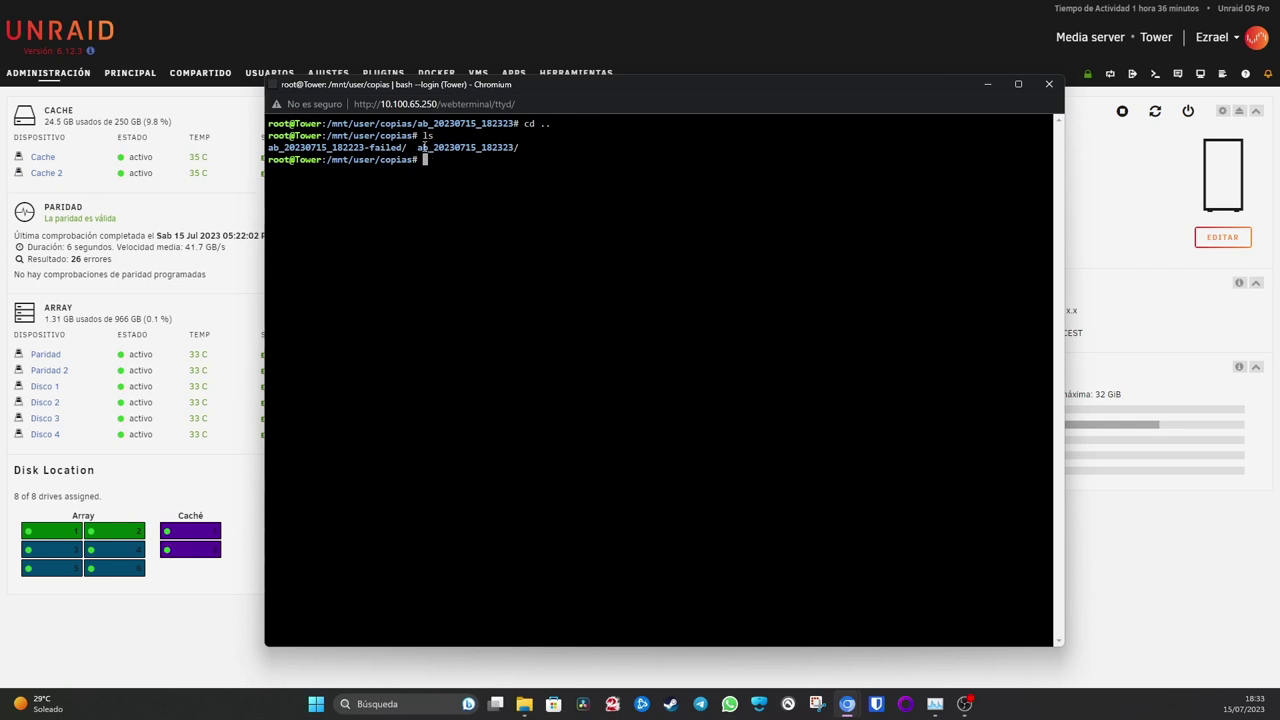
drag(417, 147, 525, 148)
click(527, 148)
drag(270, 147, 405, 148)
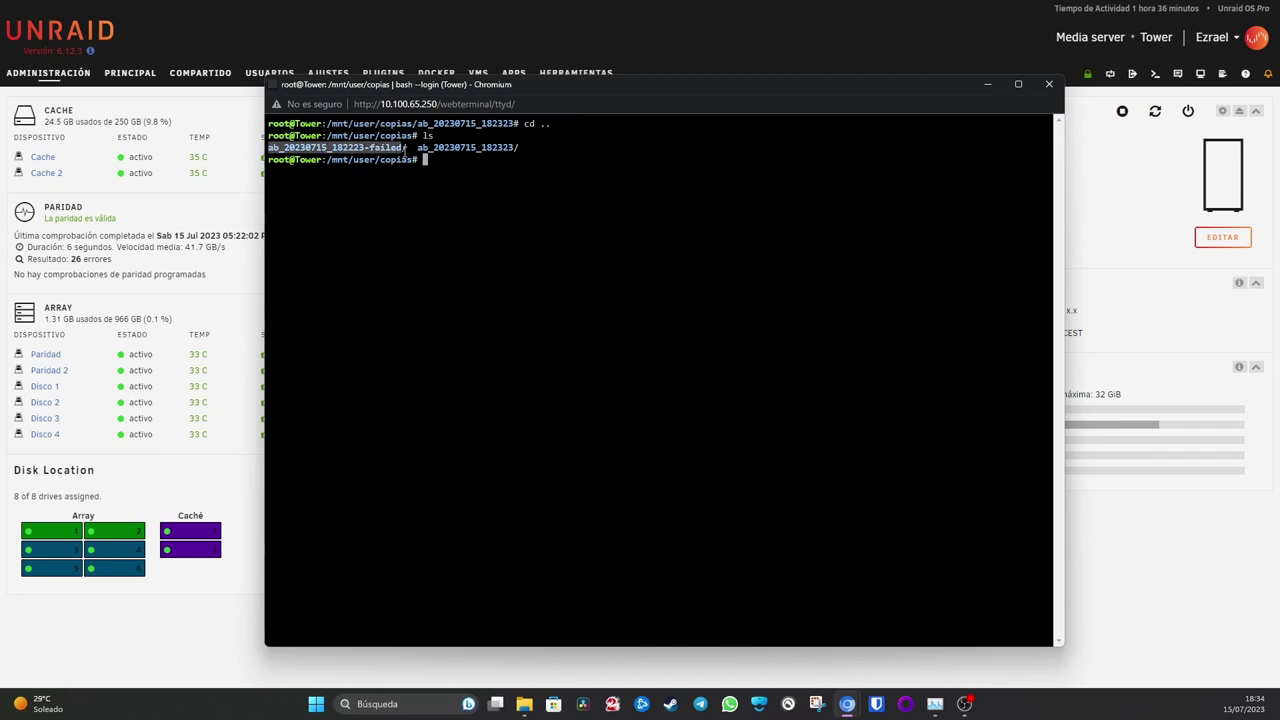
click(402, 148)
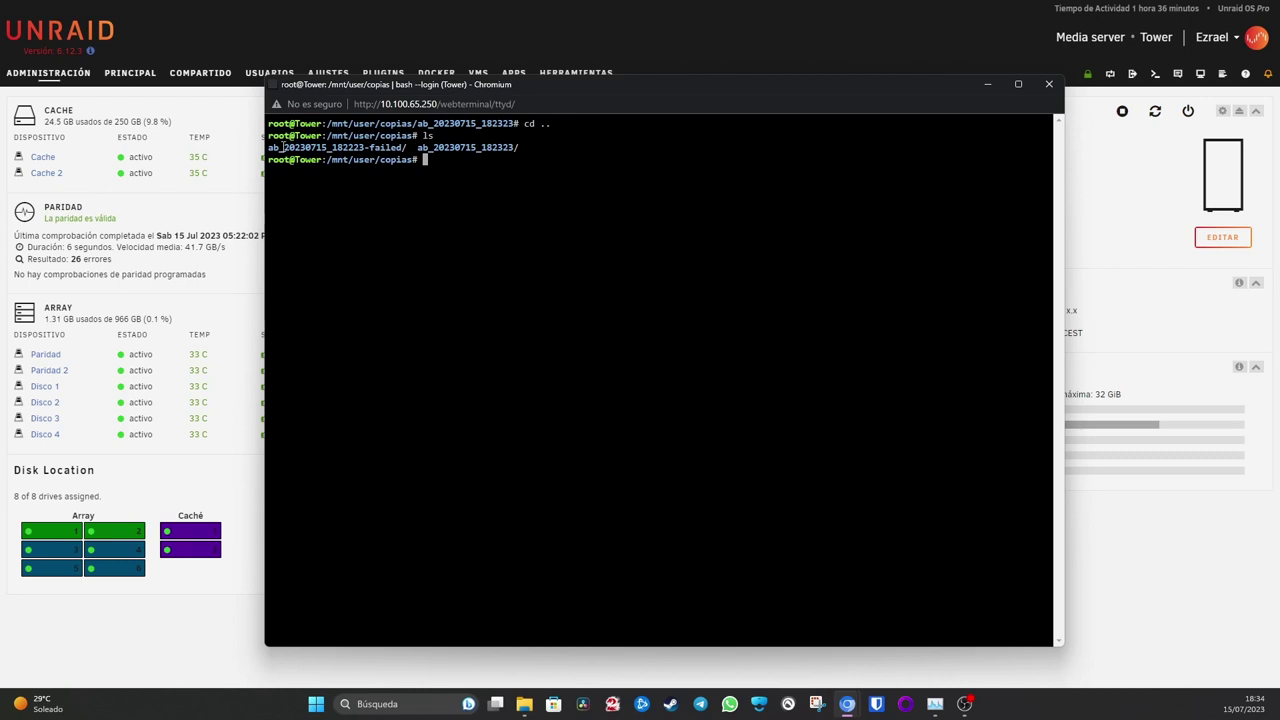
drag(285, 147, 327, 148)
drag(352, 147, 363, 147)
drag(490, 147, 516, 147)
click(516, 147)
Enter the ab_20230715_182323 folder and list its files.
text(cd ab_20)
key(Tab)
text(3)
key(Tab)
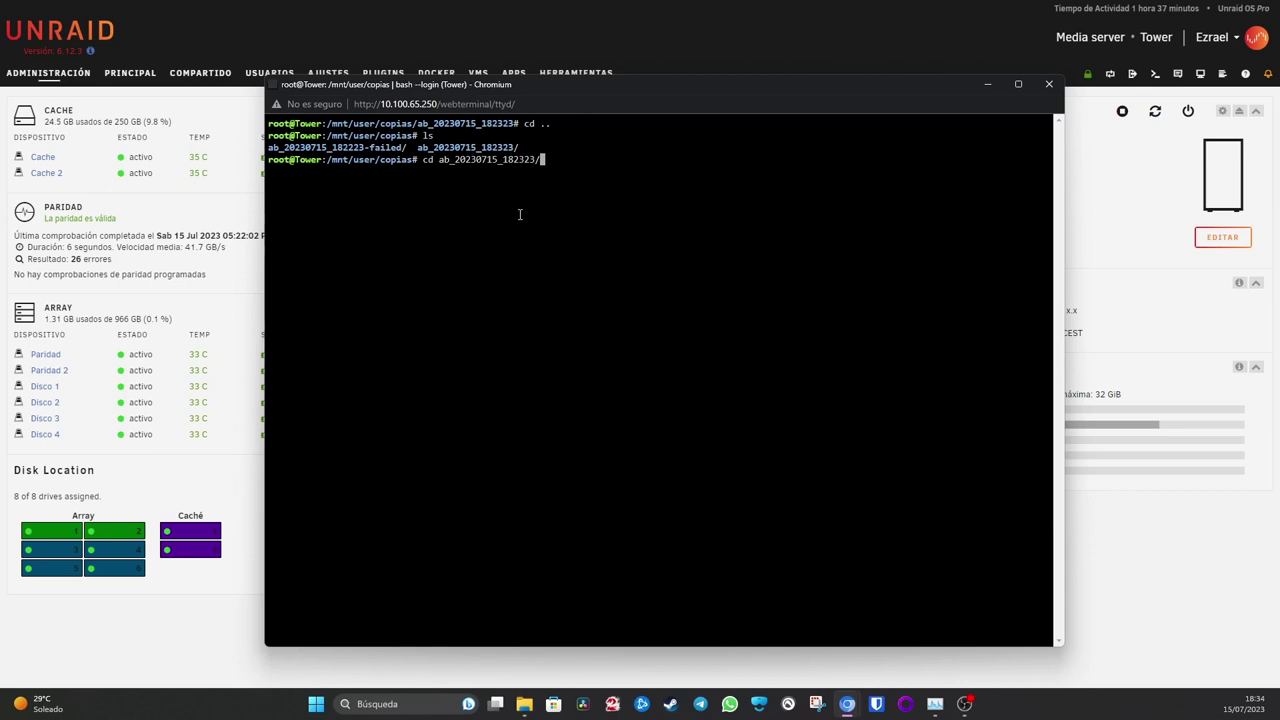
key(Return)
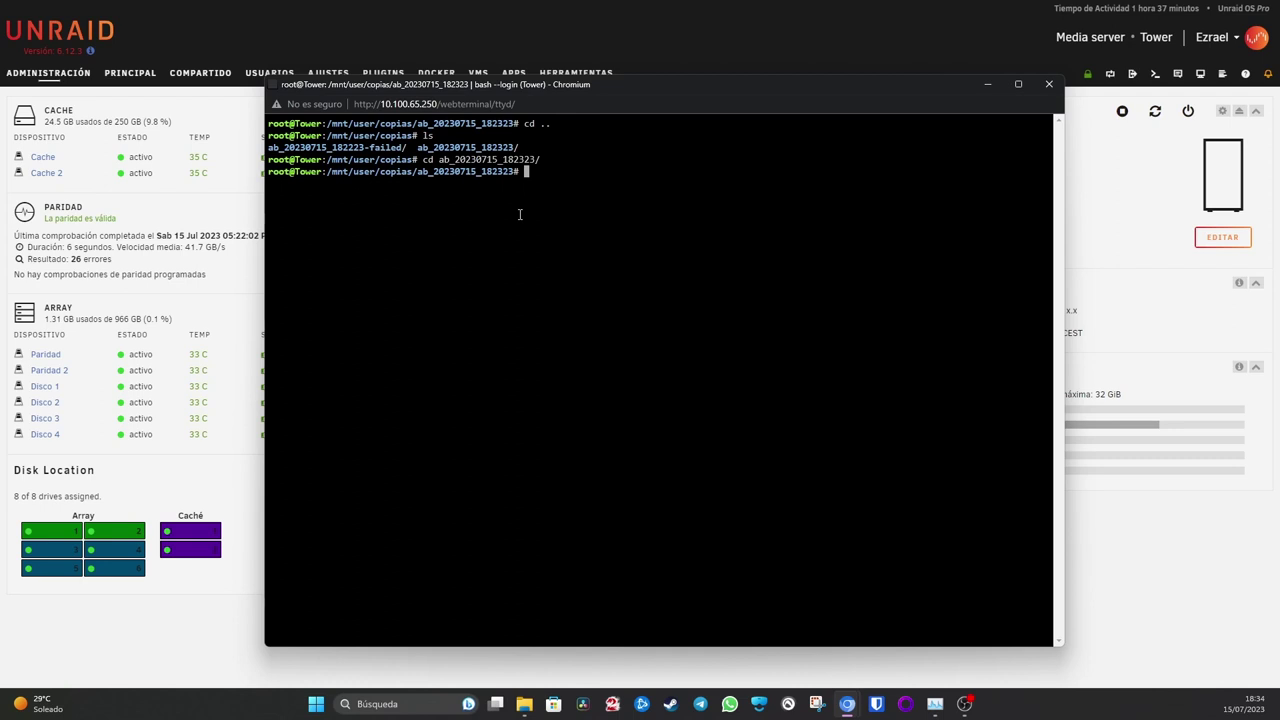
text(ls)
key(Return)
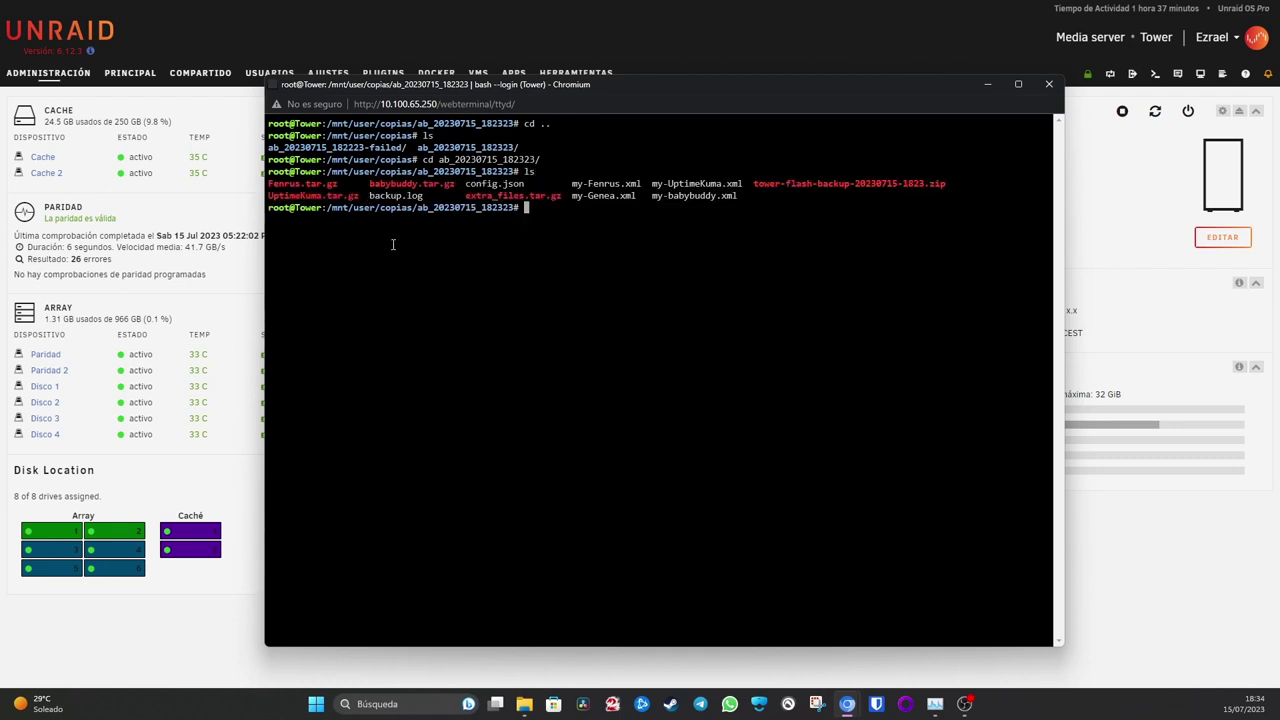
List the backup files in long format with readable sizes and check the Fenrus, UptimeKuma and babybuddy archives.
text(ls -lh)
key(Return)
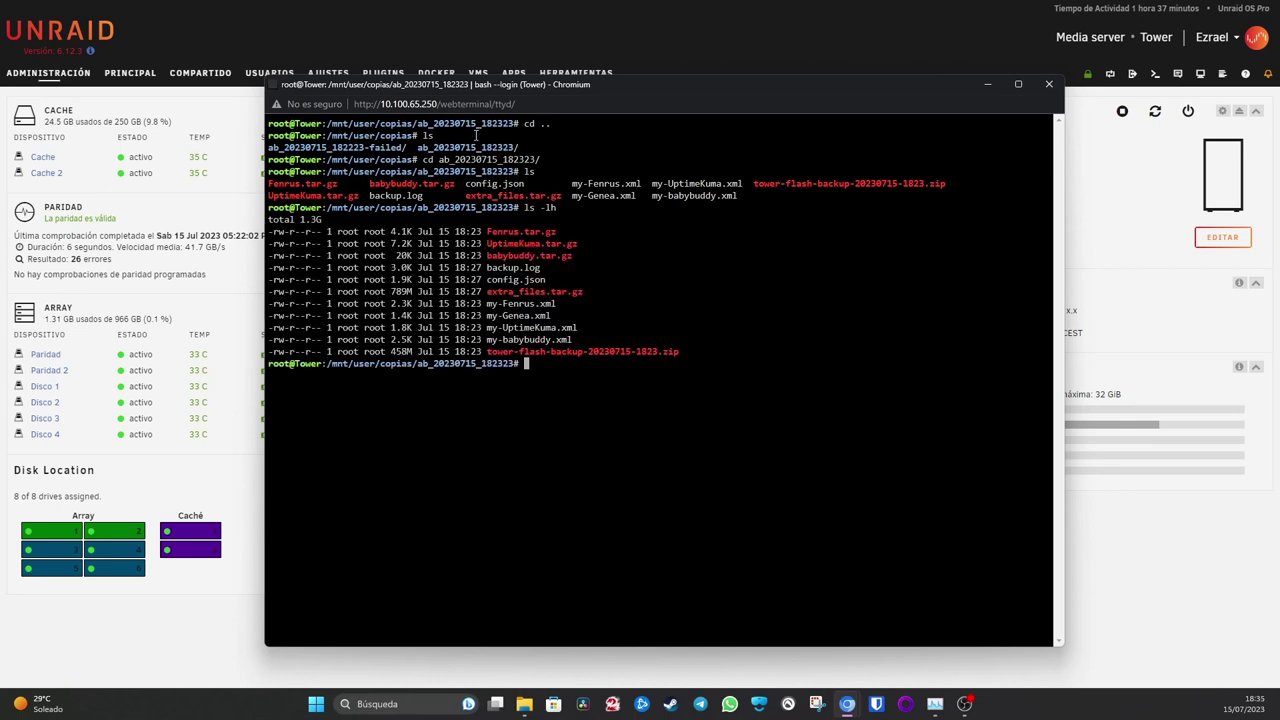
drag(487, 231, 563, 232)
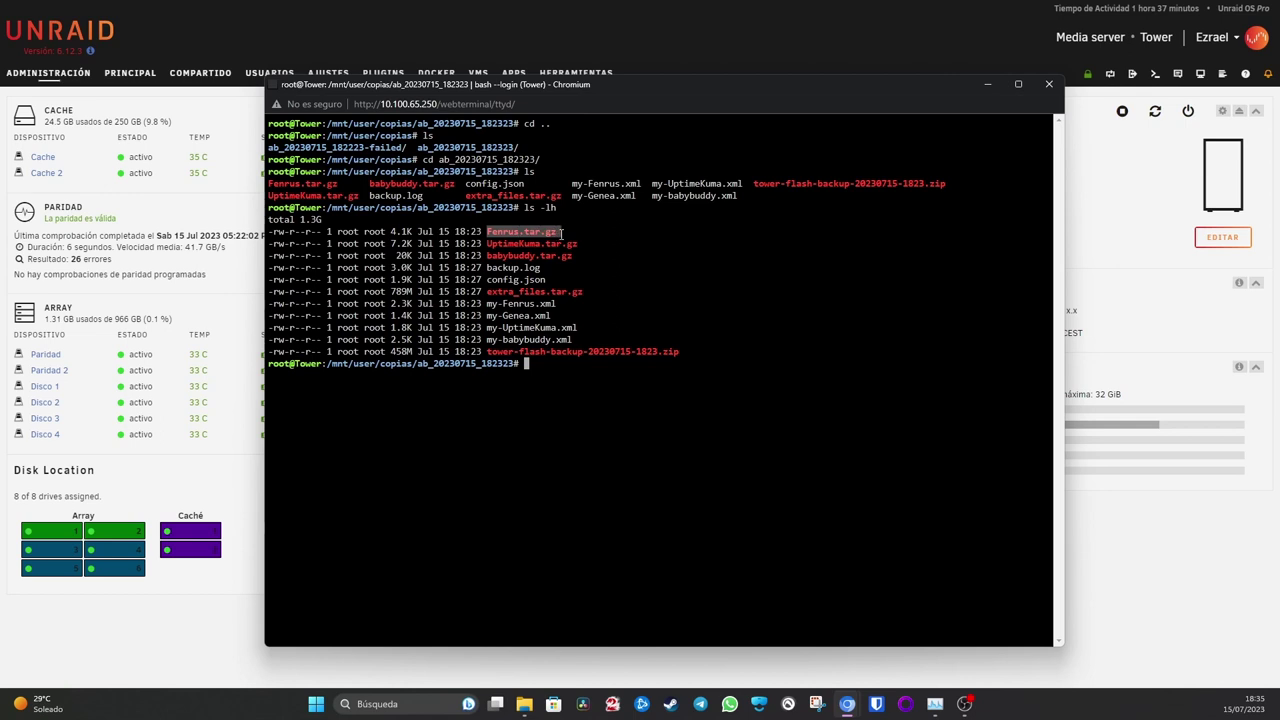
drag(487, 243, 579, 244)
drag(487, 256, 578, 260)
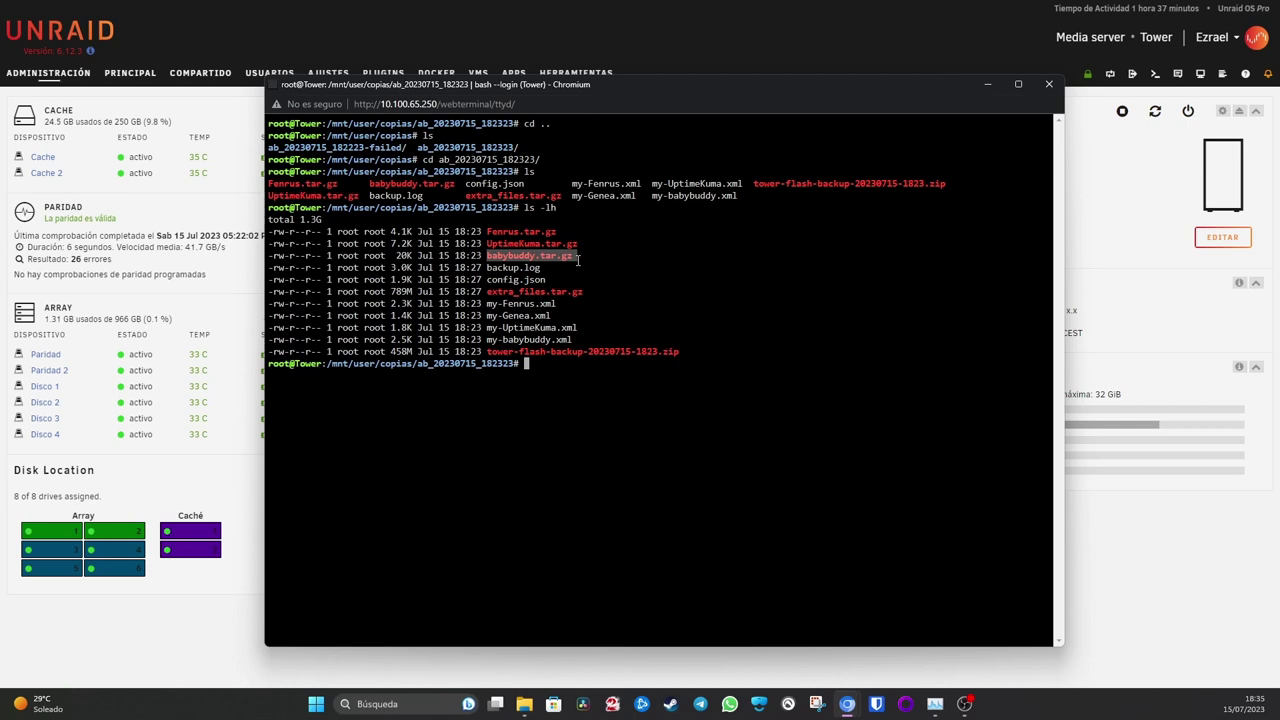
click(577, 260)
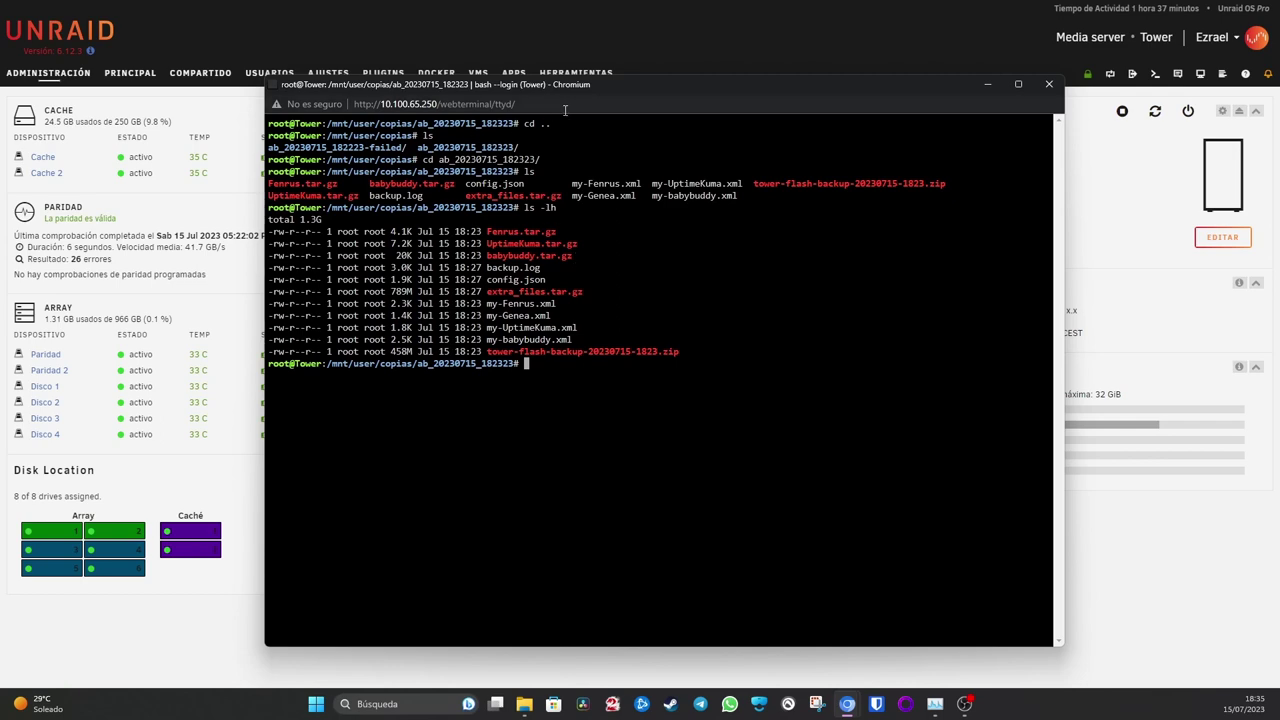
Reposition the terminal window and examine backup.log and the container template XML files in the listing.
drag(630, 86, 527, 192)
drag(678, 193, 736, 107)
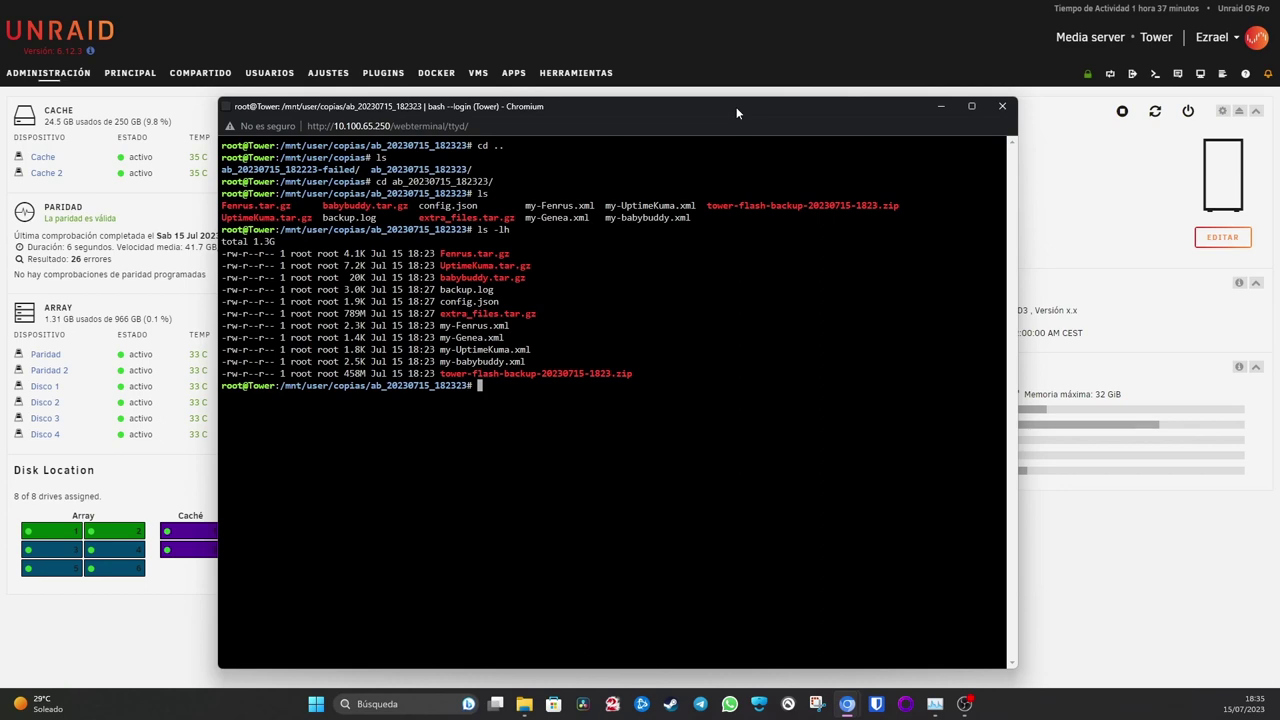
drag(736, 107, 655, 113)
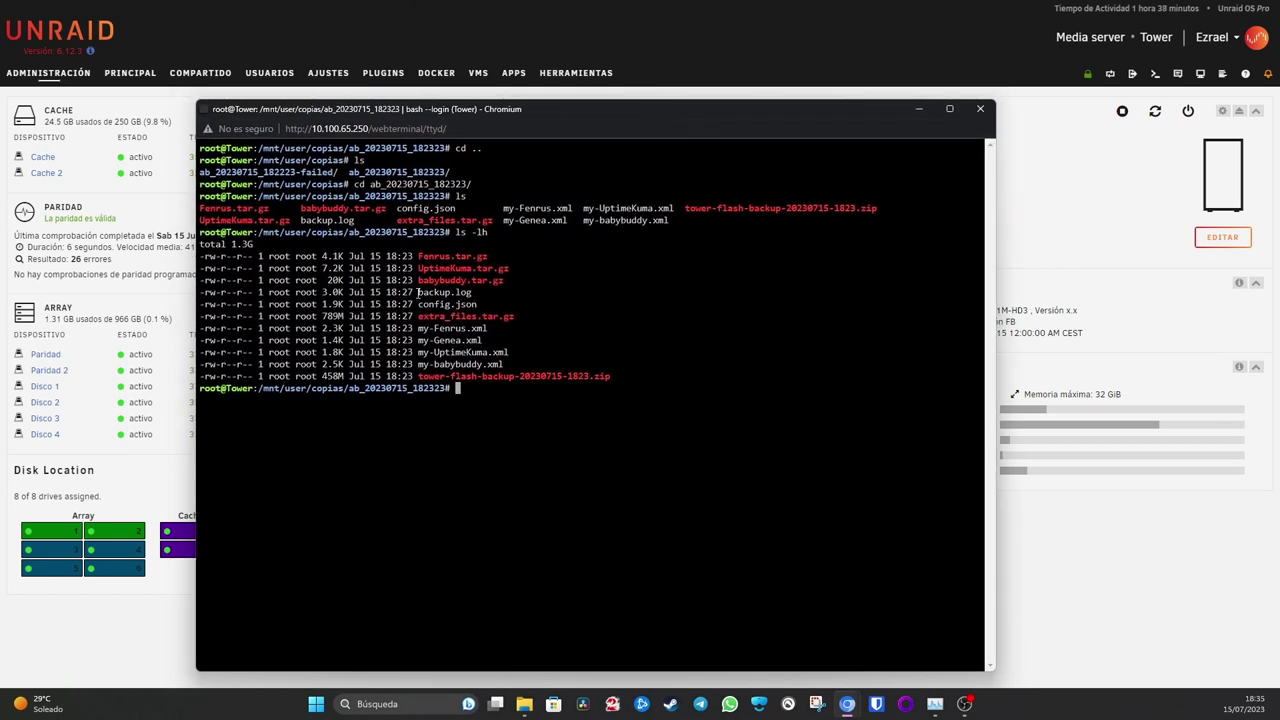
drag(416, 292, 525, 292)
drag(413, 328, 513, 364)
click(513, 364)
Load the babybuddy user template in a new Docker container form to view its settings, and return to the dashboard without applying it.
click(436, 73)
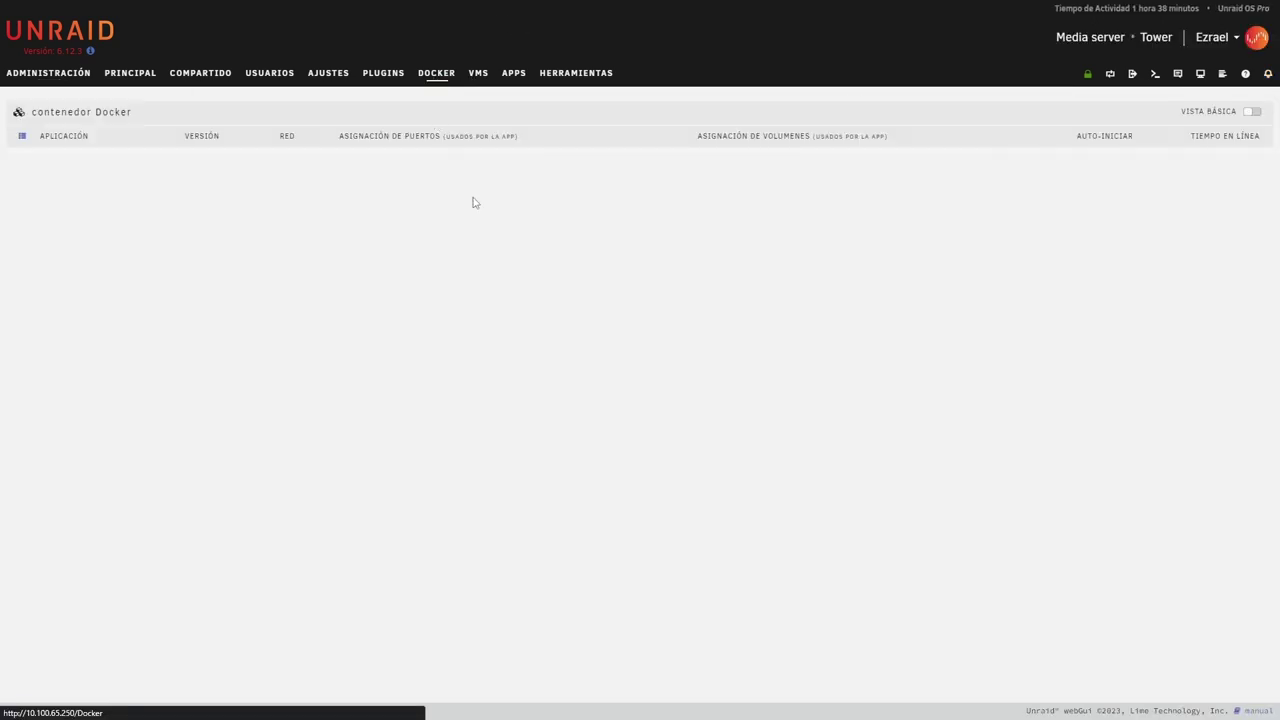
click(64, 314)
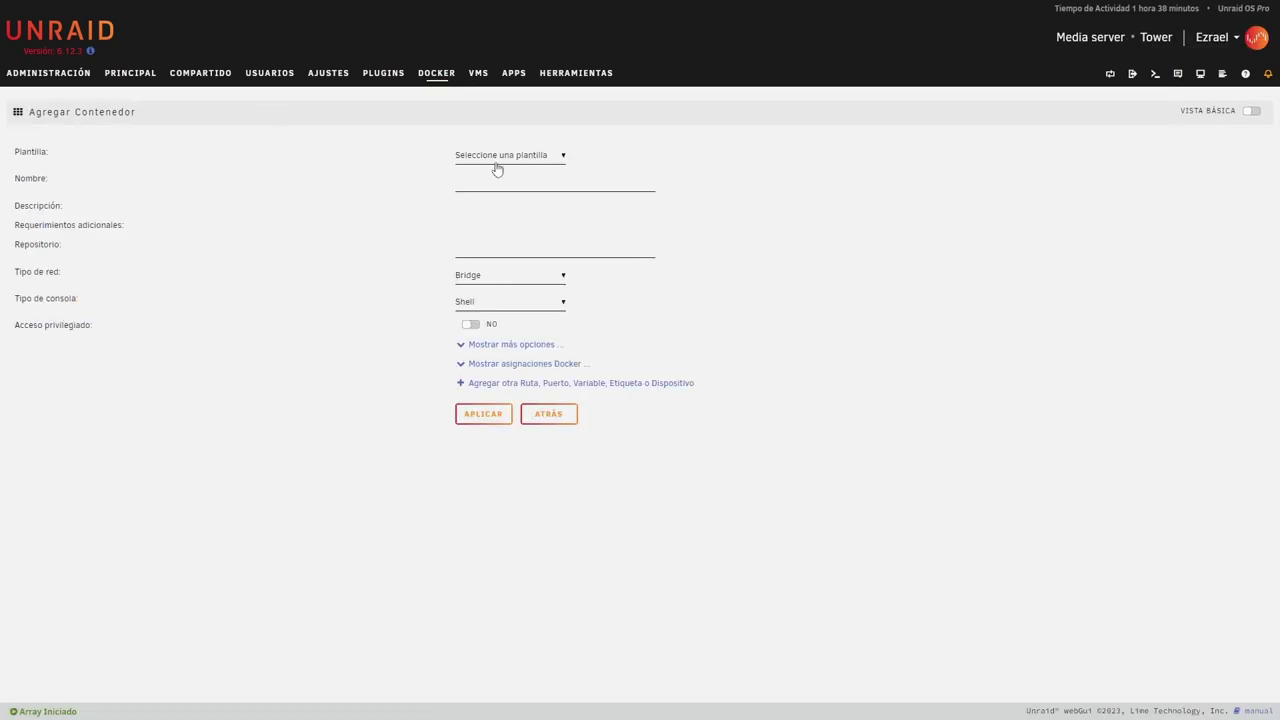
click(524, 158)
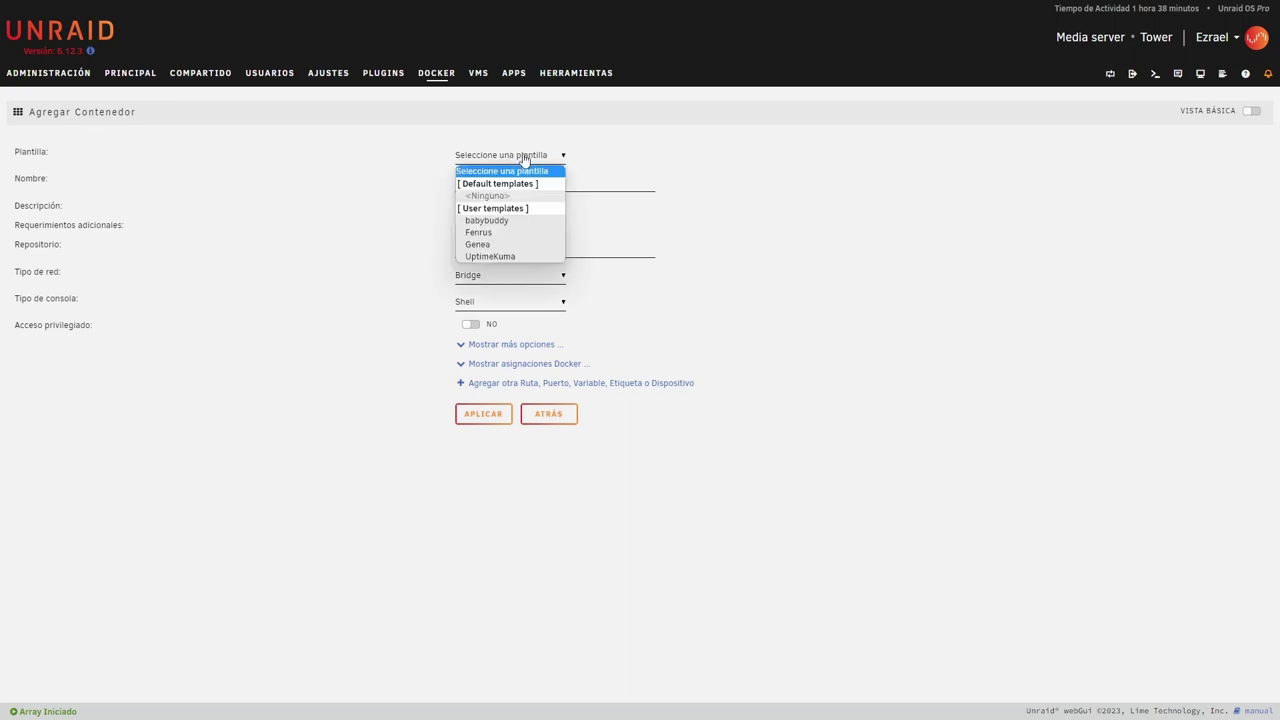
click(512, 222)
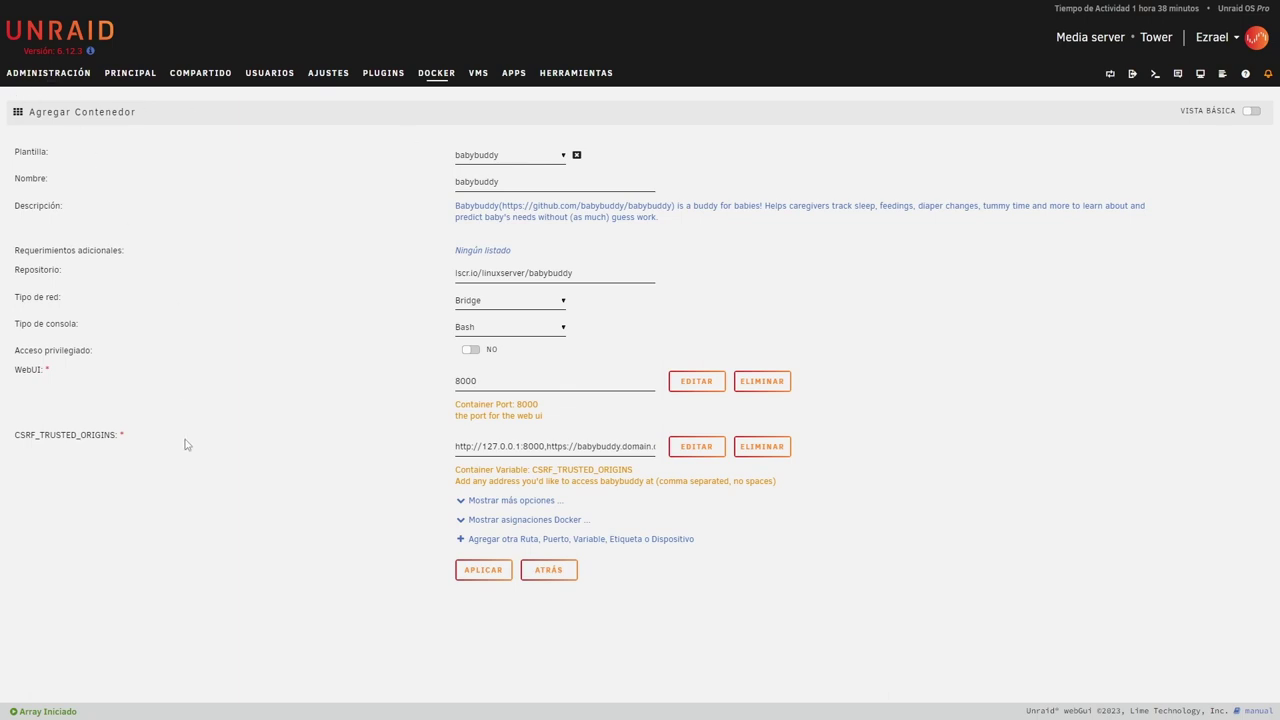
click(50, 73)
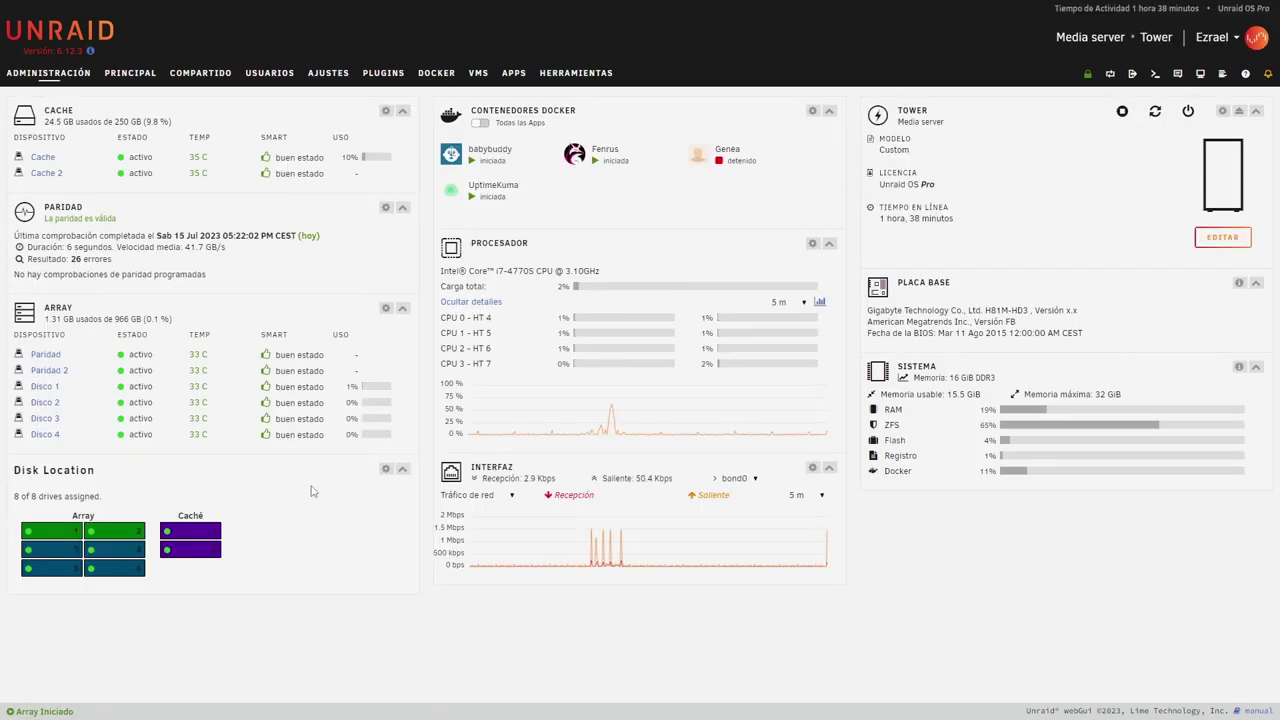
Return to the web terminal and highlight the tower-flash-backup-20230715-1823.zip file in the listing.
key(alt+Tab)
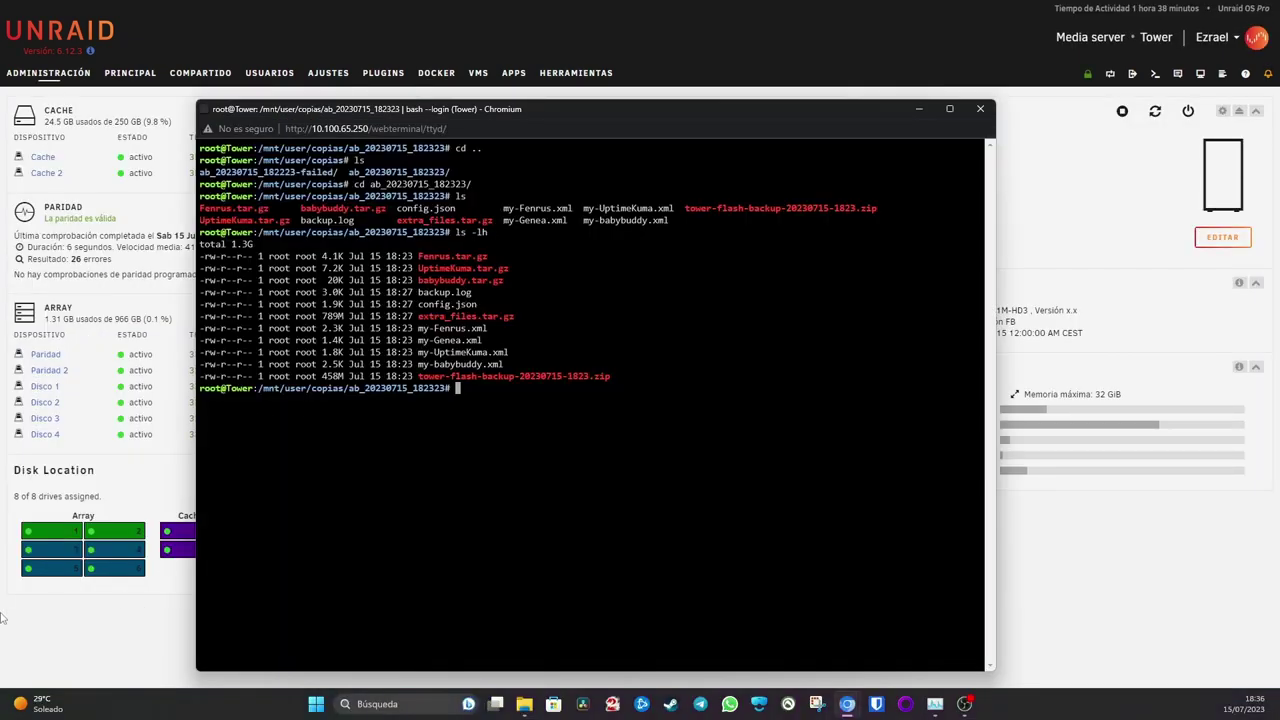
key(alt+Tab)
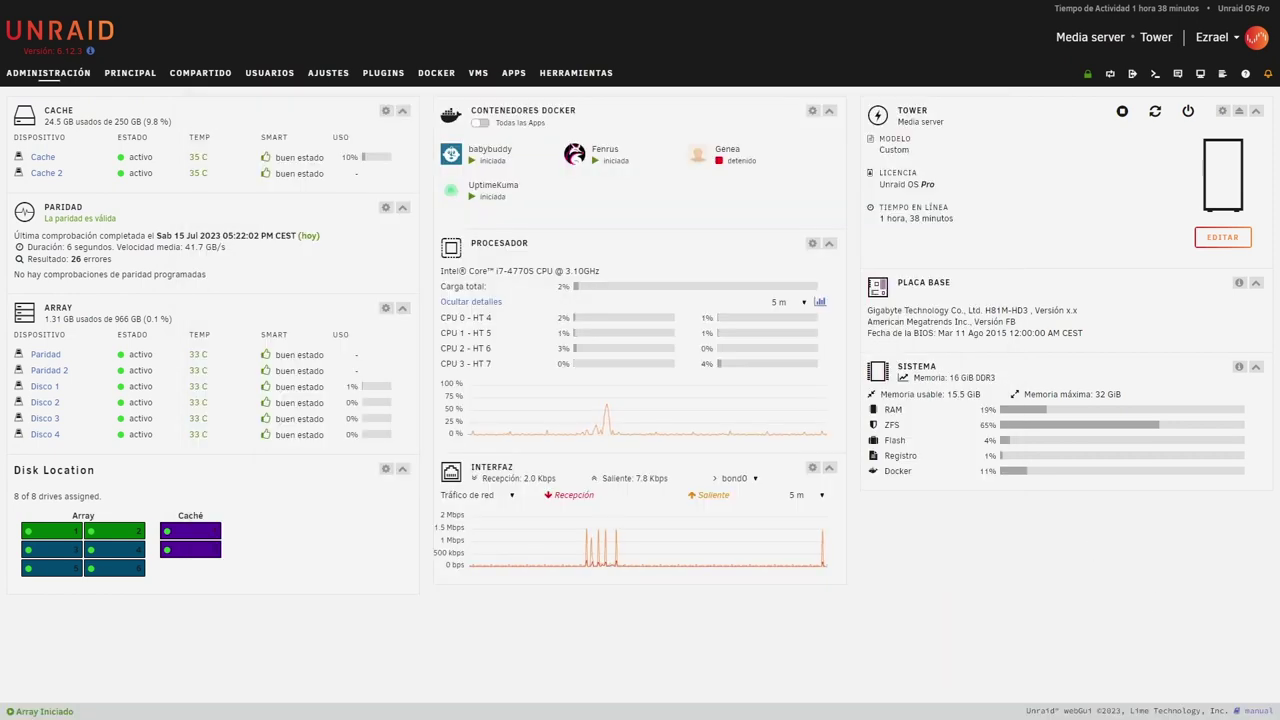
key(alt+Tab)
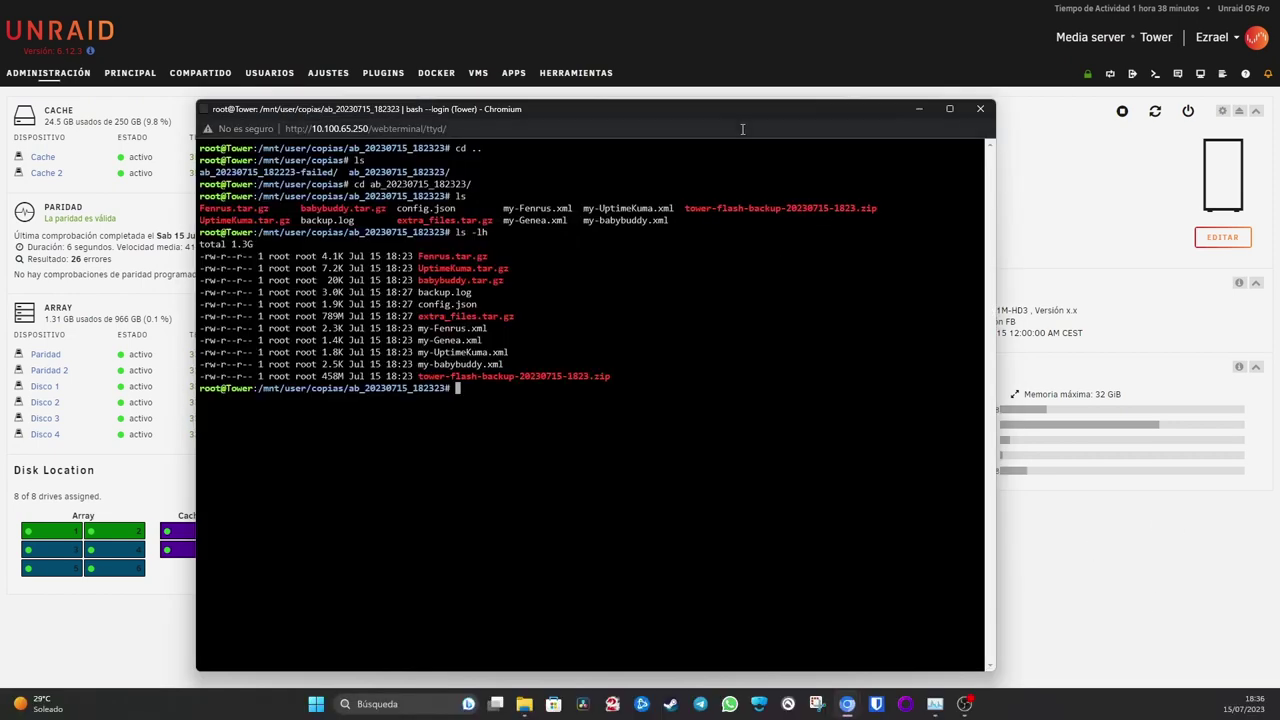
drag(729, 116, 771, 98)
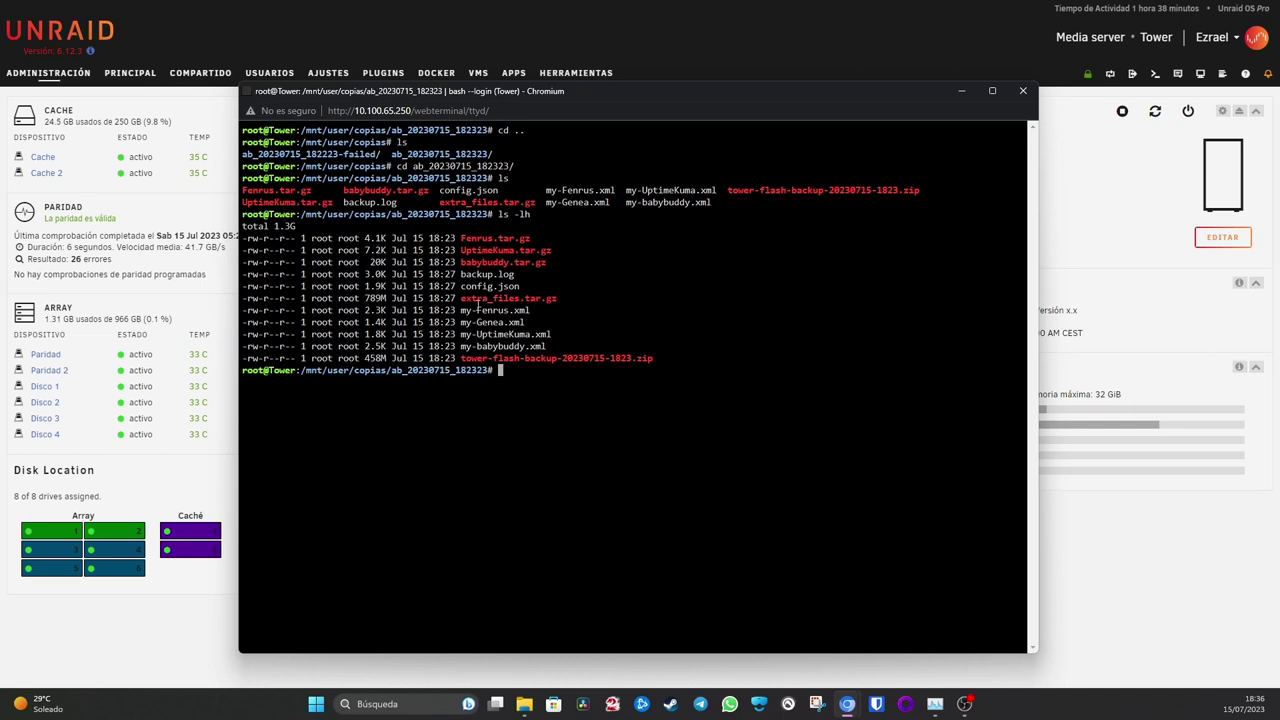
drag(463, 357, 654, 358)
key(ctrl+c)
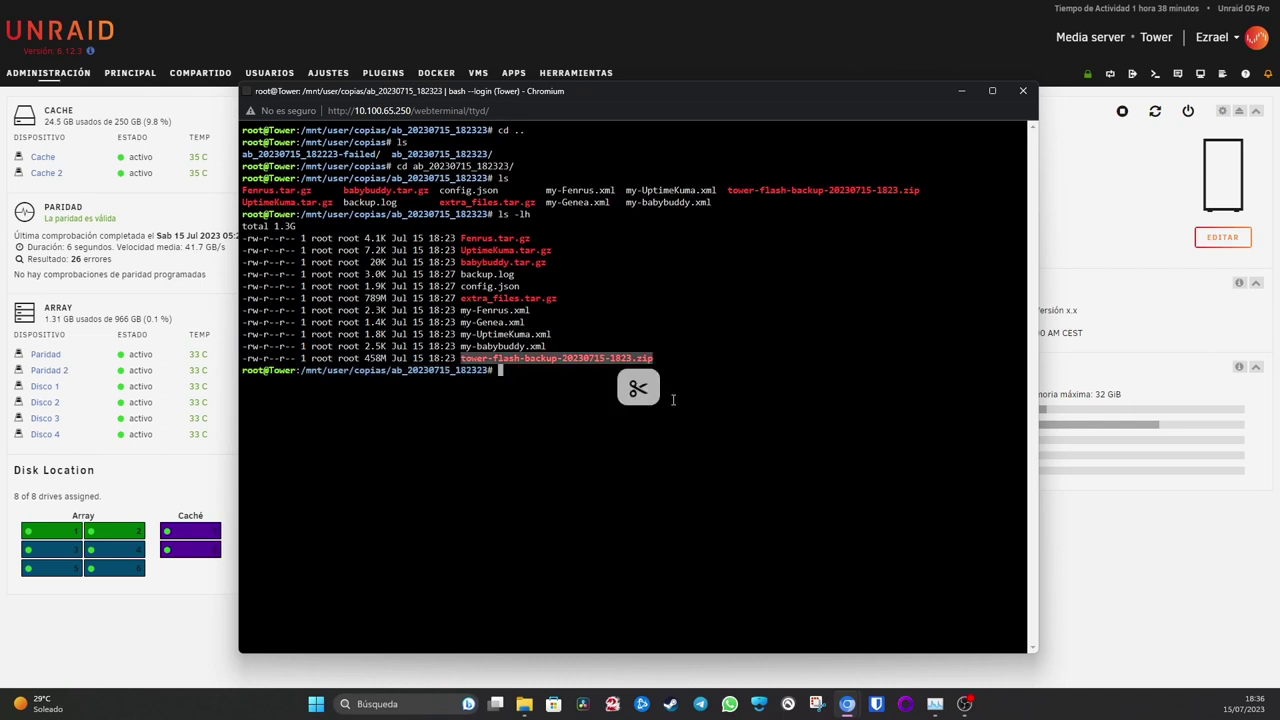
click(529, 375)
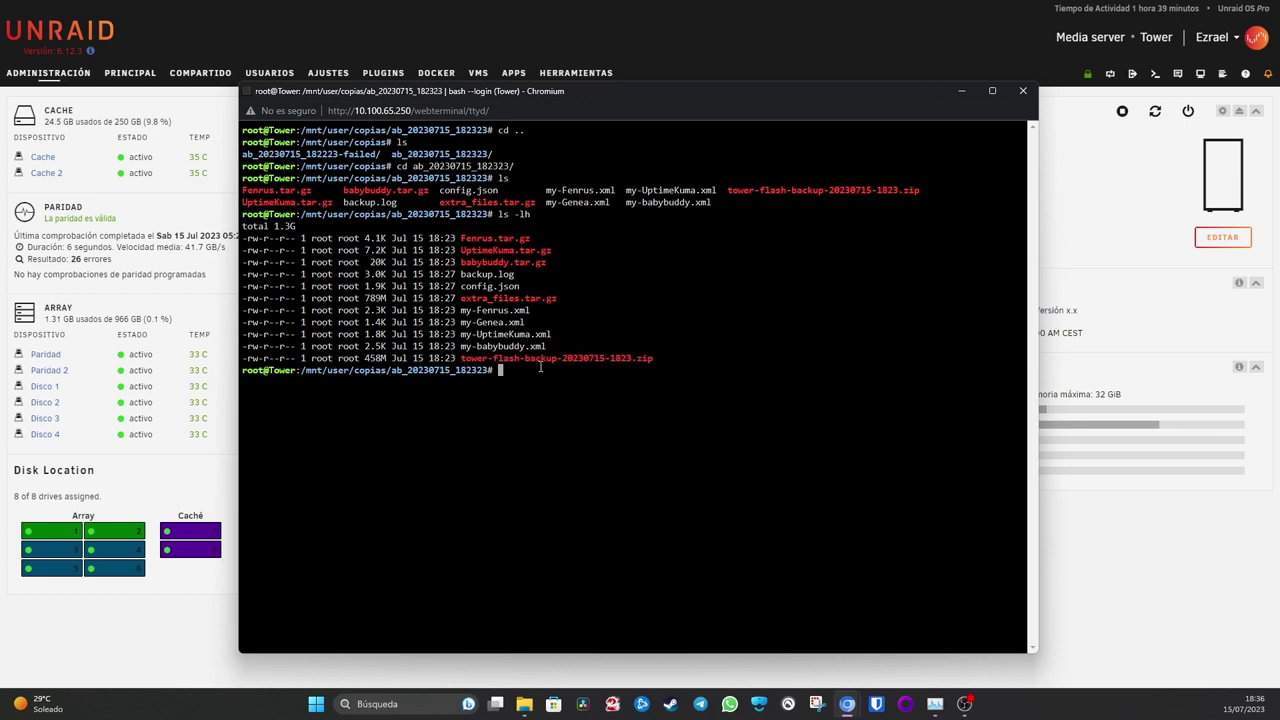
Review the .tar.gz archives alongside the flash backup zip in the listing, and go back to the server dashboard.
drag(461, 238, 538, 238)
key(ctrl+c)
drag(461, 358, 655, 358)
key(ctrl+c)
drag(460, 238, 566, 297)
click(180, 623)
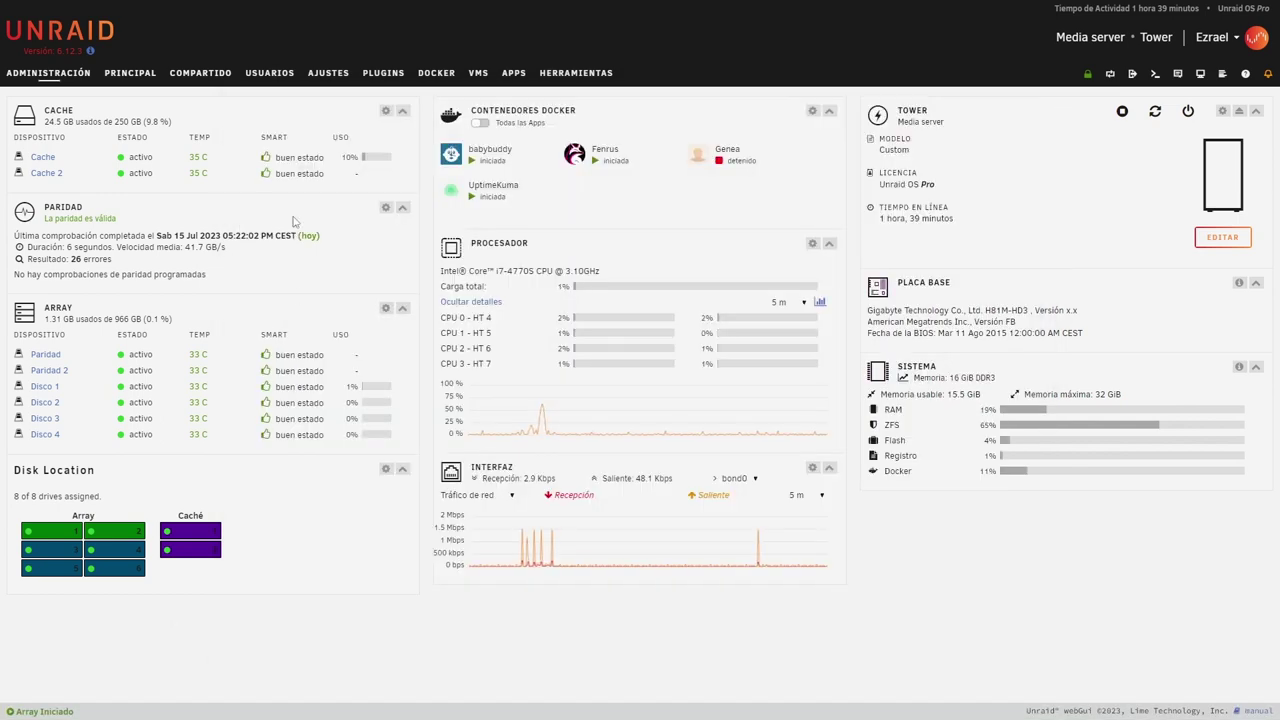
Open the restore page of Backup/Restore Appdata and browse to /mnt/user/ for the custom backup destination.
click(318, 95)
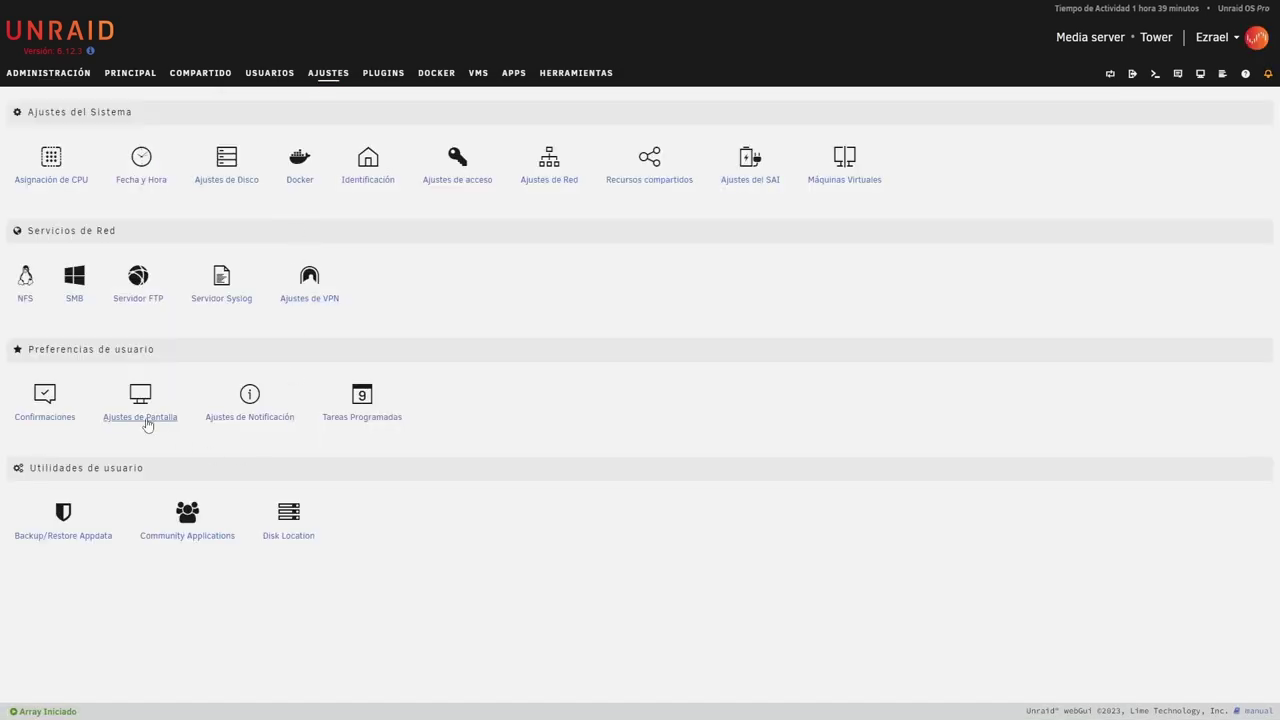
click(63, 516)
click(119, 113)
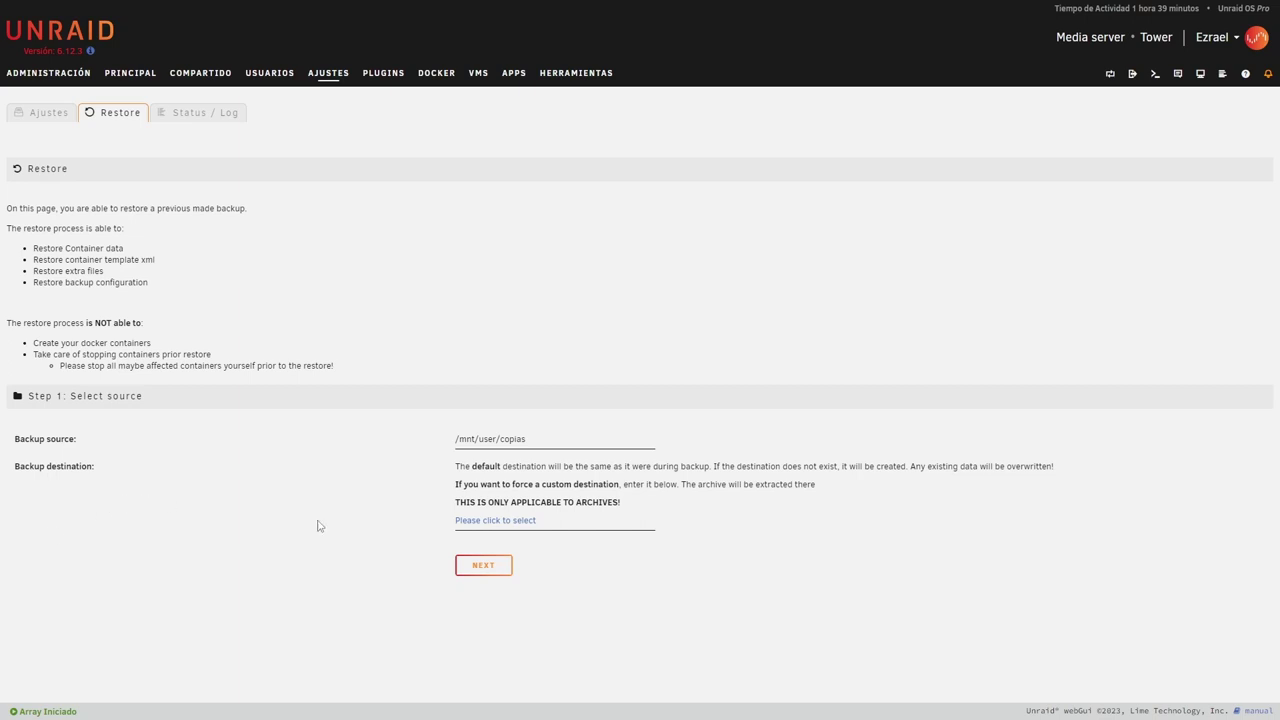
click(491, 520)
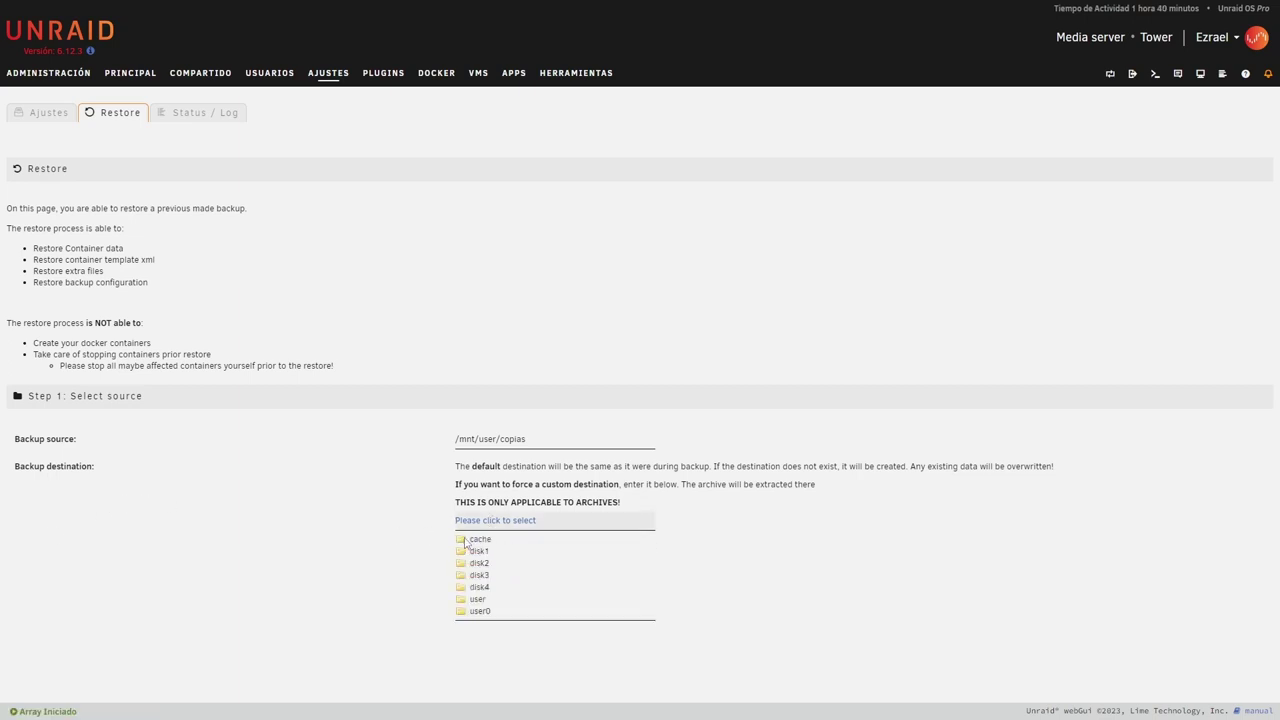
click(477, 599)
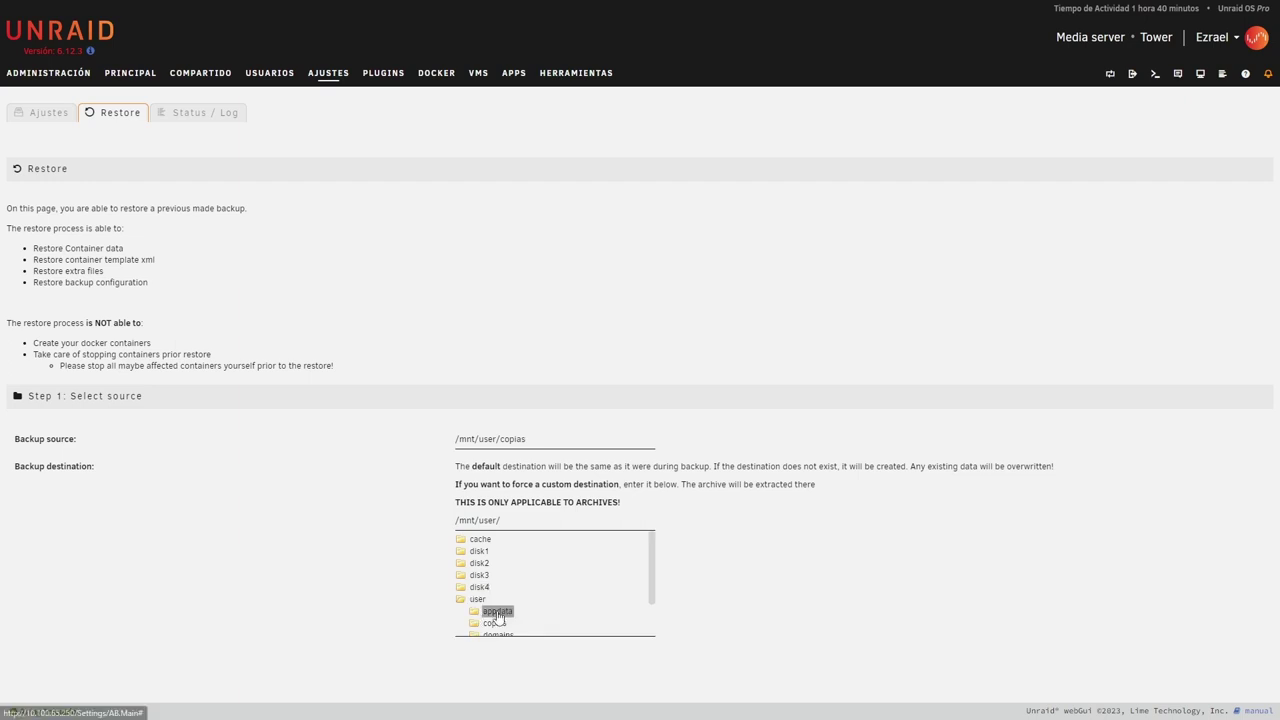